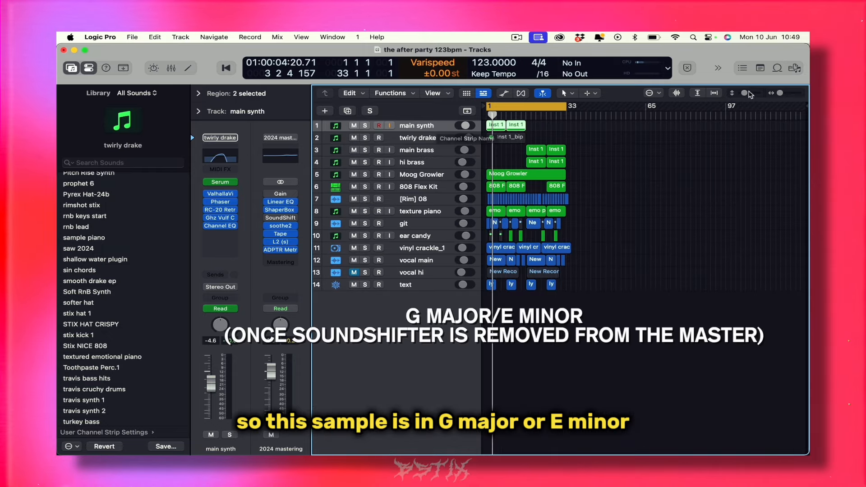
# Step: Enlarge the track rows and show both main synth regions in the Piano Roll
pyautogui.moveTo(745, 93); pyautogui.dragTo(749, 93)
pyautogui.press('super+Right')
pyautogui.press('super+Right')
pyautogui.press('super+Right')
pyautogui.press('super+Right')
pyautogui.press('super+Right')
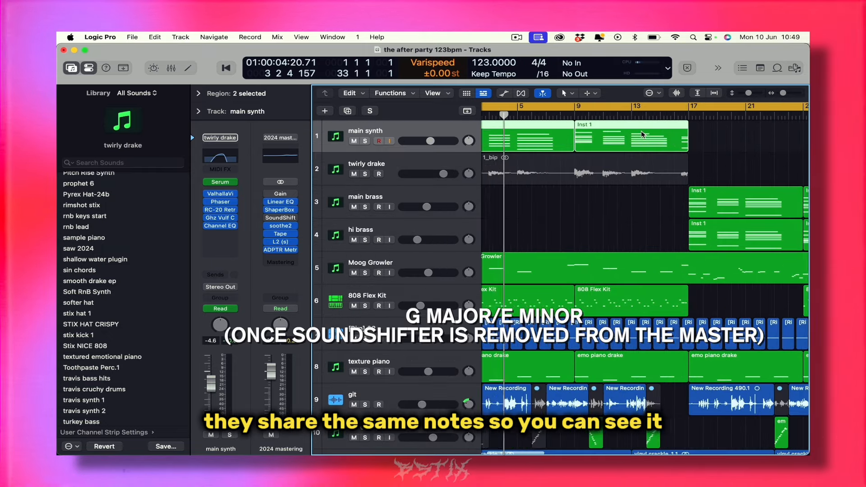
pyautogui.press('super+Left')
pyautogui.press('super+Left')
pyautogui.press('super+Left')
pyautogui.press('super+Left')
pyautogui.press('super+Left')
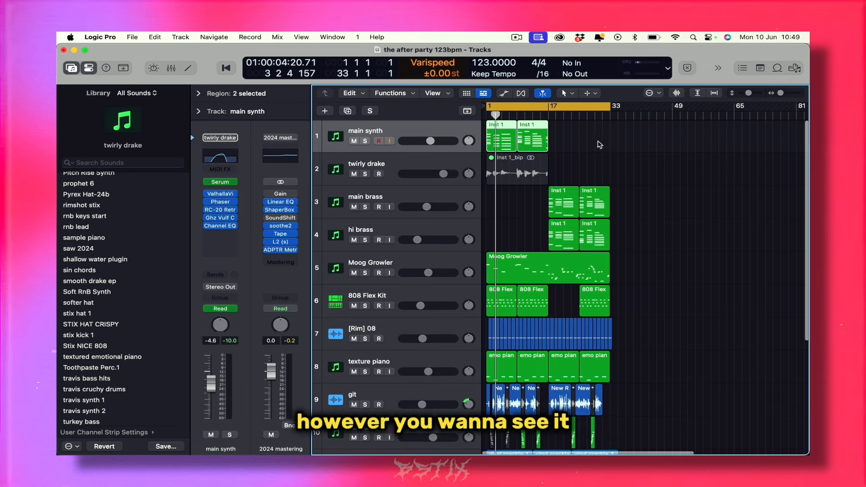
pyautogui.press('e')
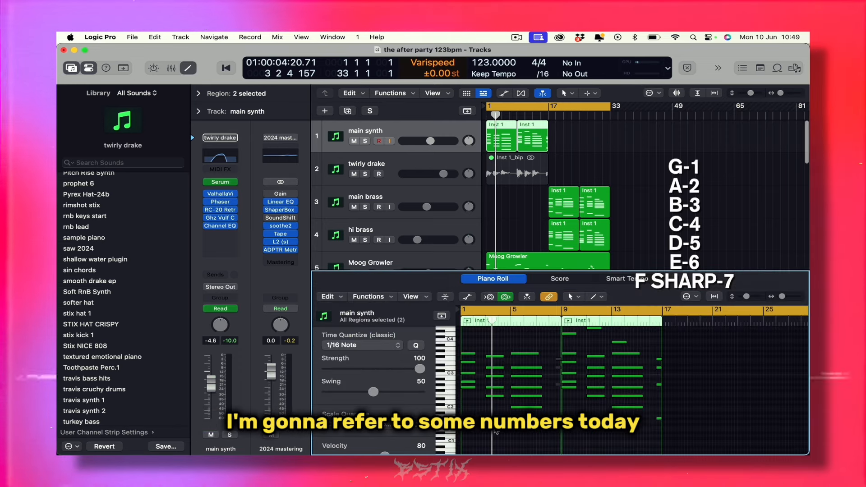
pyautogui.press('super+Right')
pyautogui.press('super+Right')
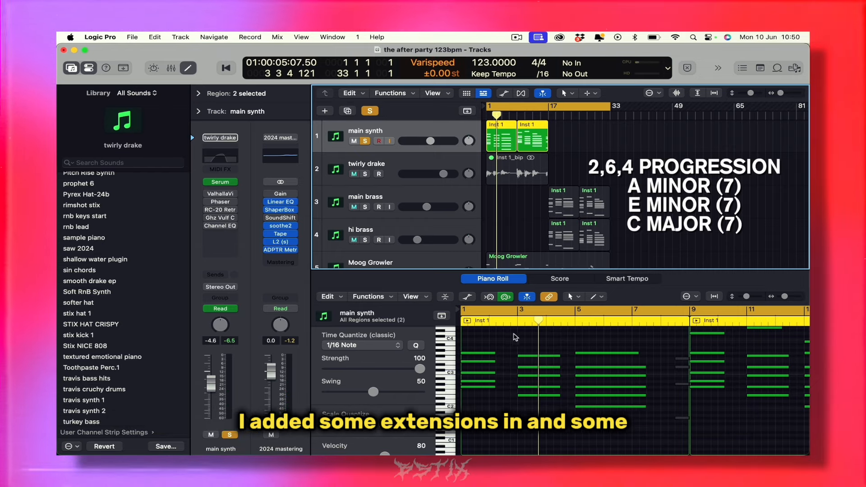
# Step: Play the main synth chords from the start and shorten the cycle range to end at bar 17
pyautogui.click(495, 352)
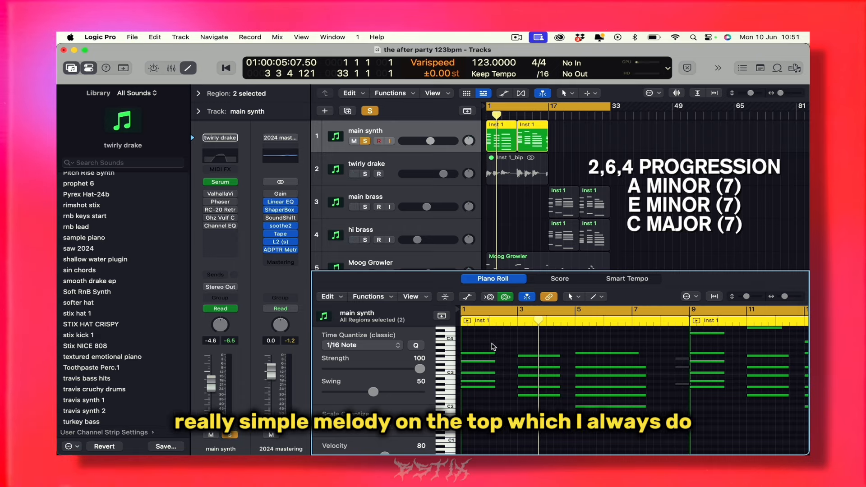
pyautogui.press('Return')
pyautogui.press('space')
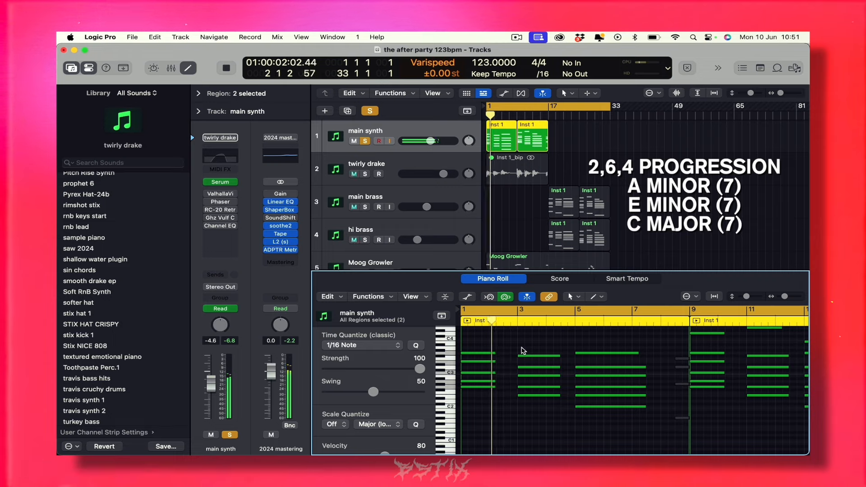
pyautogui.scroll(-3, 574, 360)
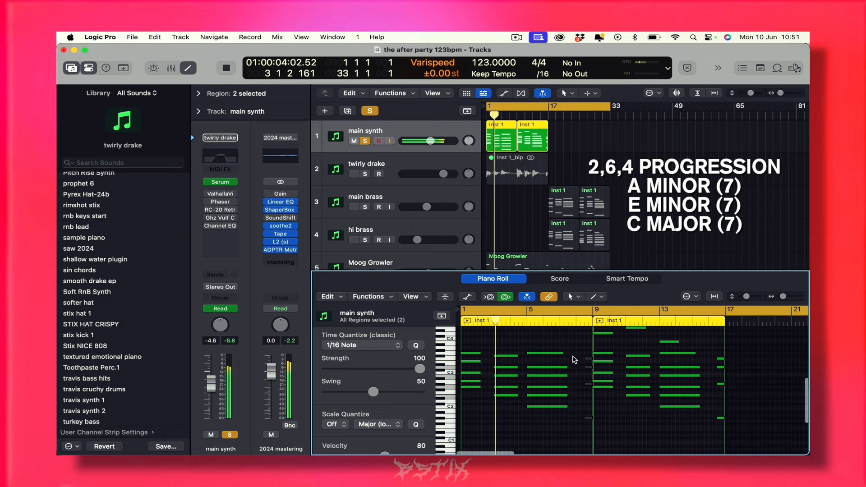
pyautogui.moveTo(610, 109); pyautogui.dragTo(548, 108)
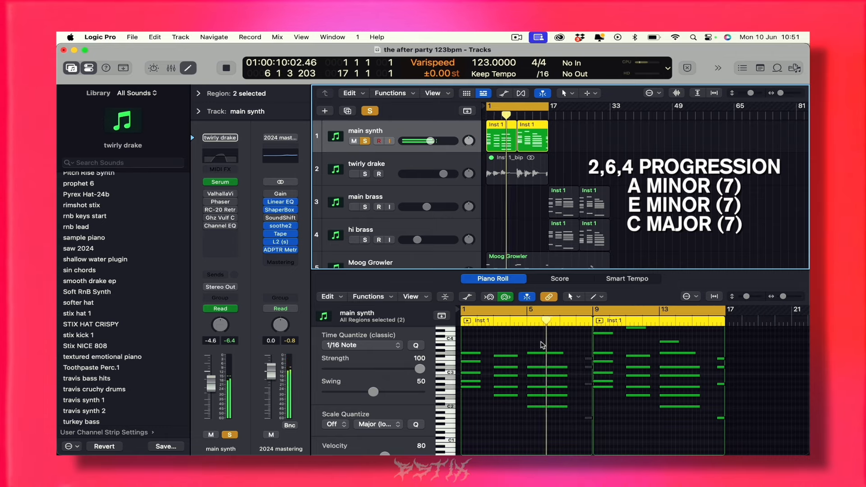
pyautogui.press('space')
# Step: Set the cycle range to bars 9–17 and play the chord variation in the second main synth region
pyautogui.scroll(2, 585, 345)
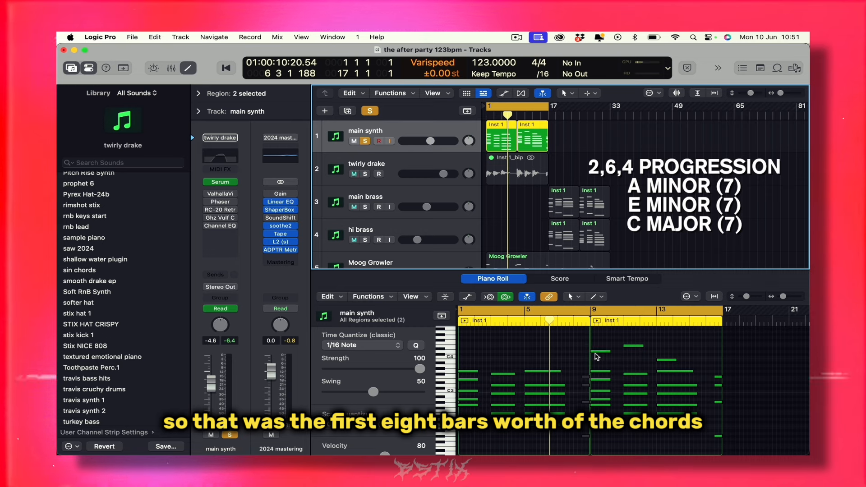
pyautogui.scroll(1, 609, 360)
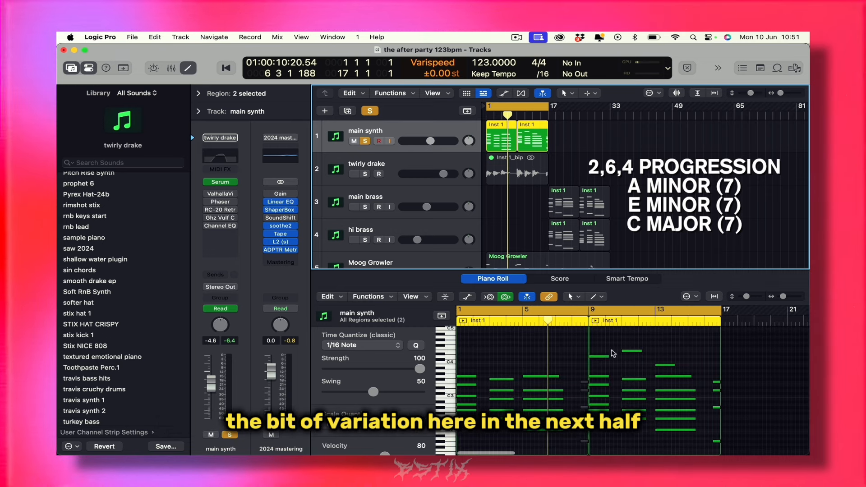
pyautogui.click(613, 346)
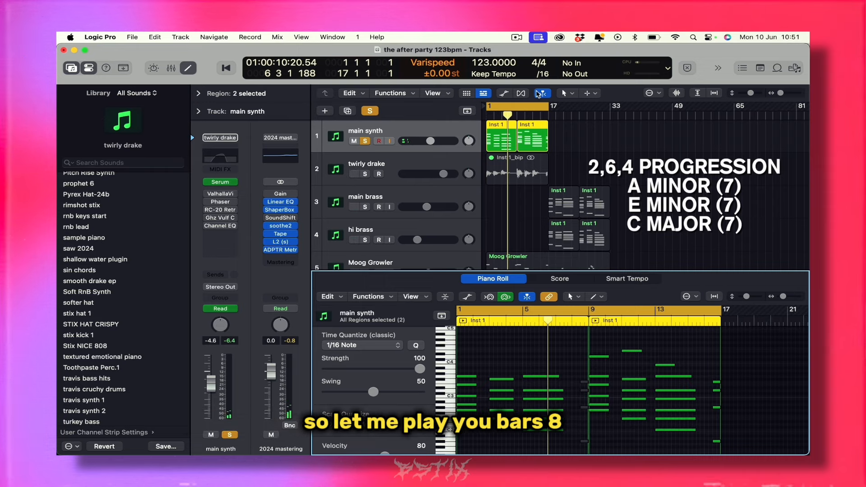
pyautogui.click(515, 106)
pyautogui.moveTo(518, 112); pyautogui.dragTo(548, 109)
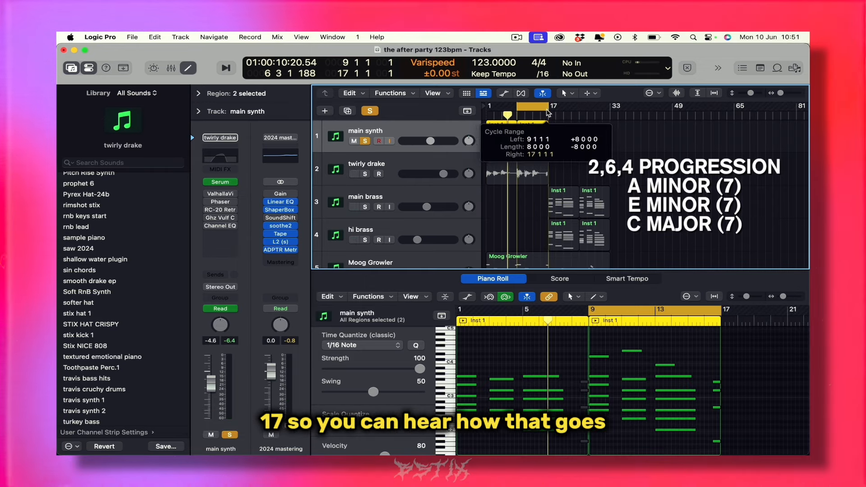
pyautogui.press('space')
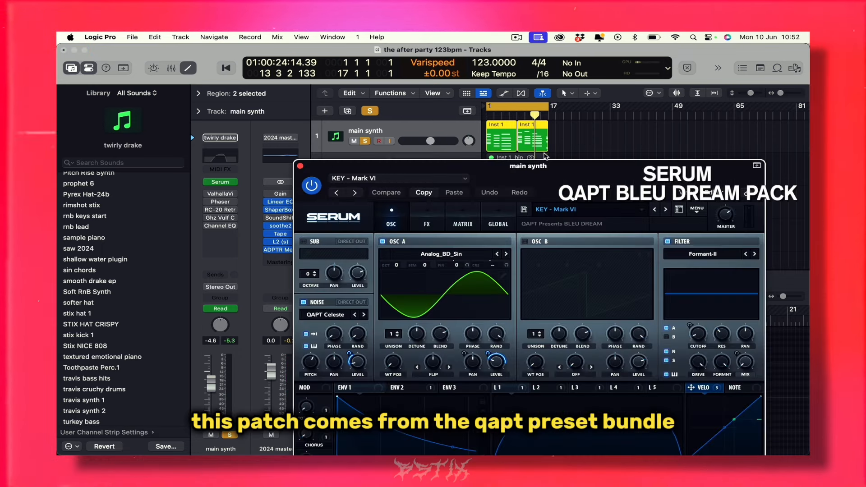
# Step: Examine the source of the main synth's Serum preset under the QAPT Presents BLEU DREAM user presets, and close the plug-in
pyautogui.moveTo(545, 164); pyautogui.dragTo(446, 79)
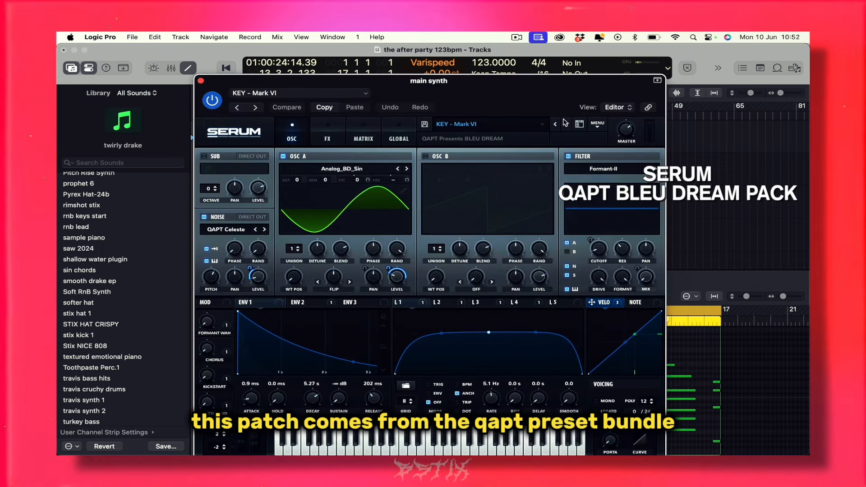
pyautogui.click(531, 124)
pyautogui.moveTo(496, 252)
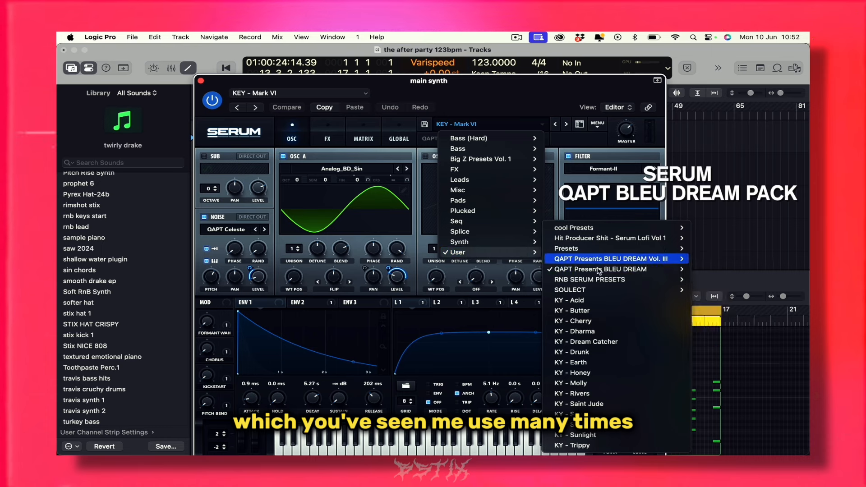
pyautogui.moveTo(609, 269)
pyautogui.moveTo(706, 300)
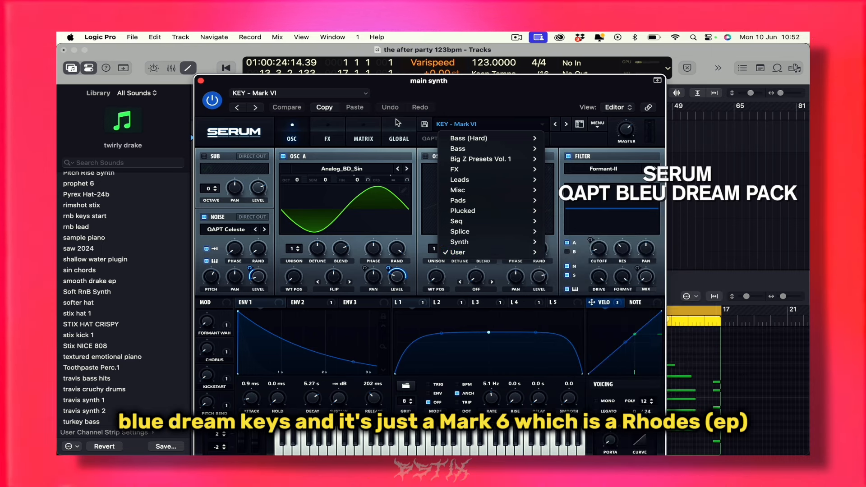
pyautogui.click(201, 81)
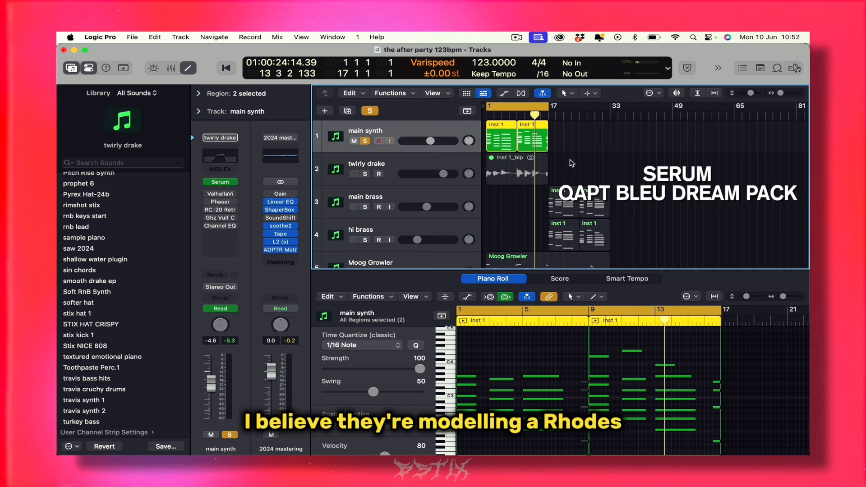
# Step: Enable ValhallaVintageVerb and Phaser on the main synth channel, viewing each plug-in's window
pyautogui.click(567, 152)
pyautogui.moveTo(567, 151); pyautogui.dragTo(495, 135)
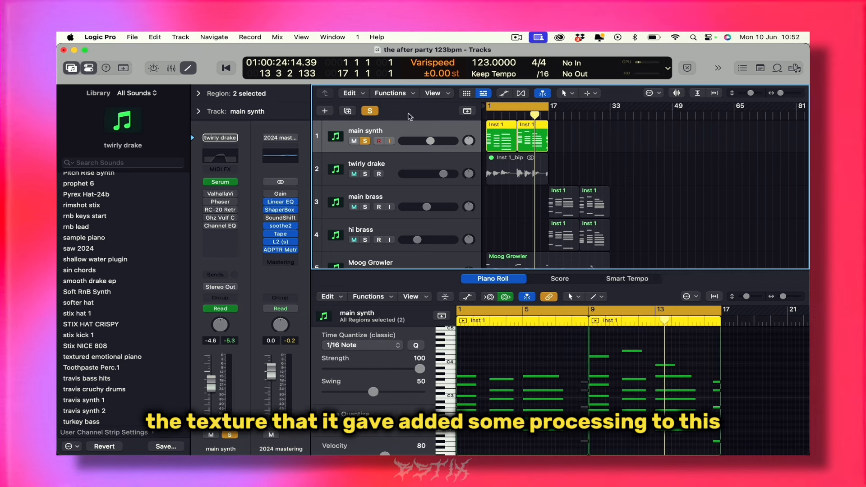
pyautogui.click(221, 195)
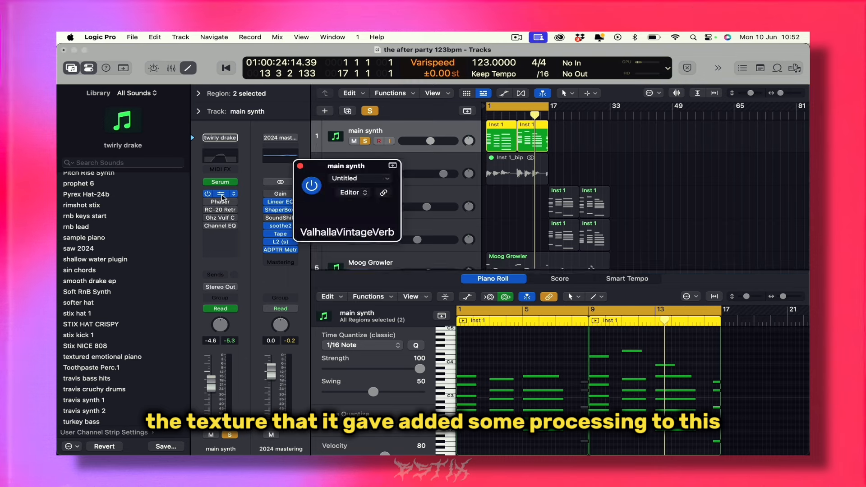
pyautogui.click(300, 166)
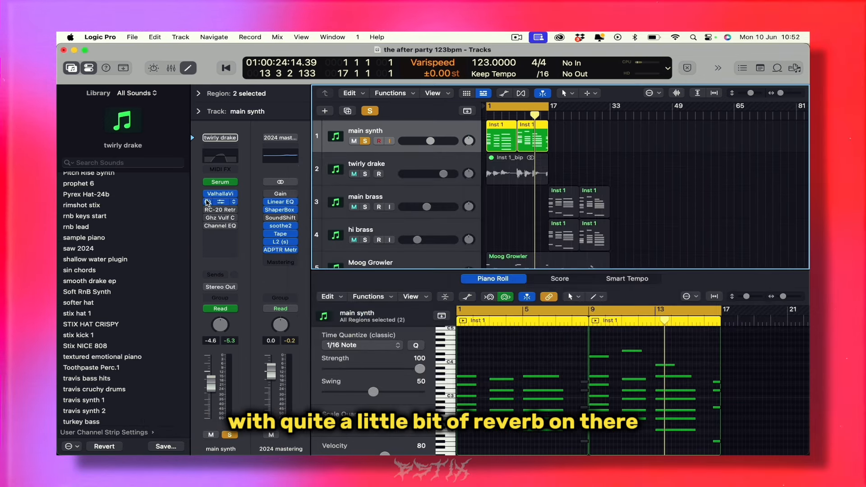
pyautogui.click(220, 202)
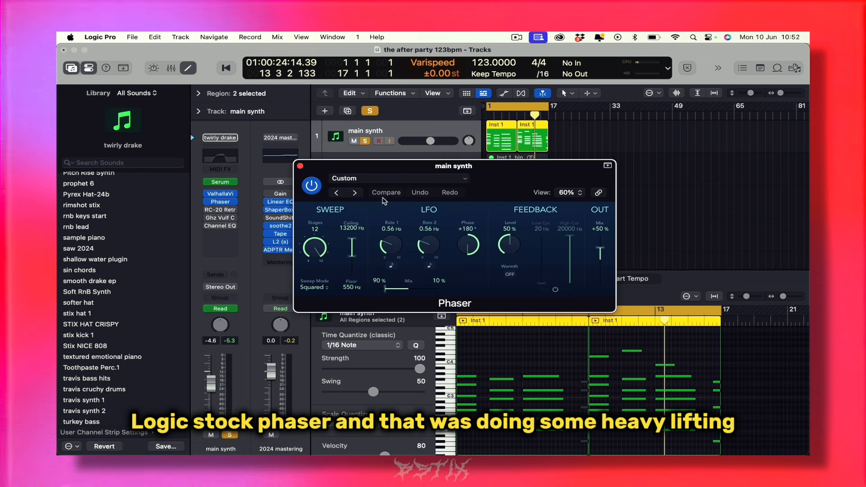
pyautogui.click(300, 167)
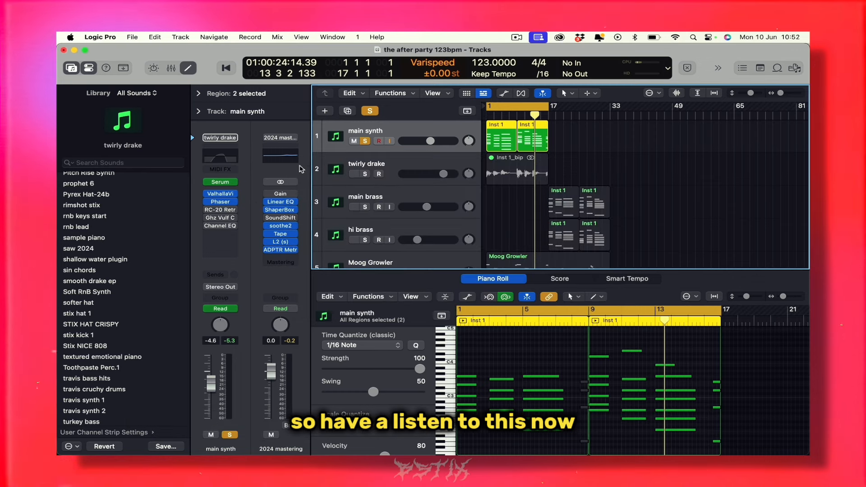
# Step: Play the main synth from the beginning to hear it with the reverb and phaser
pyautogui.press('Return')
pyautogui.press('space')
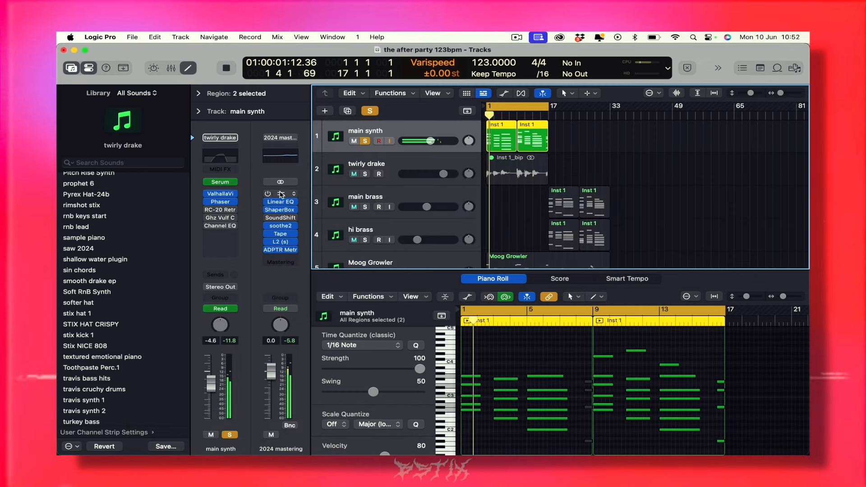
pyautogui.press('space')
# Step: Enable RC-20 Retro Color on the main synth channel and inspect its settings
pyautogui.click(208, 210)
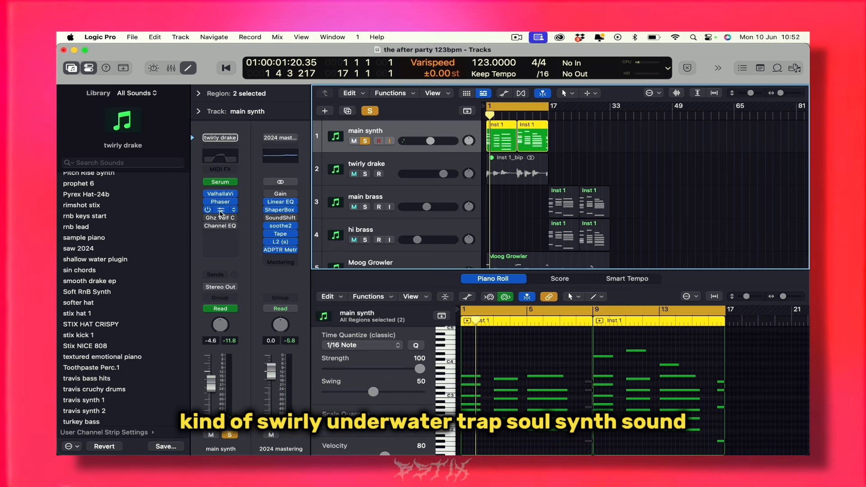
pyautogui.click(216, 210)
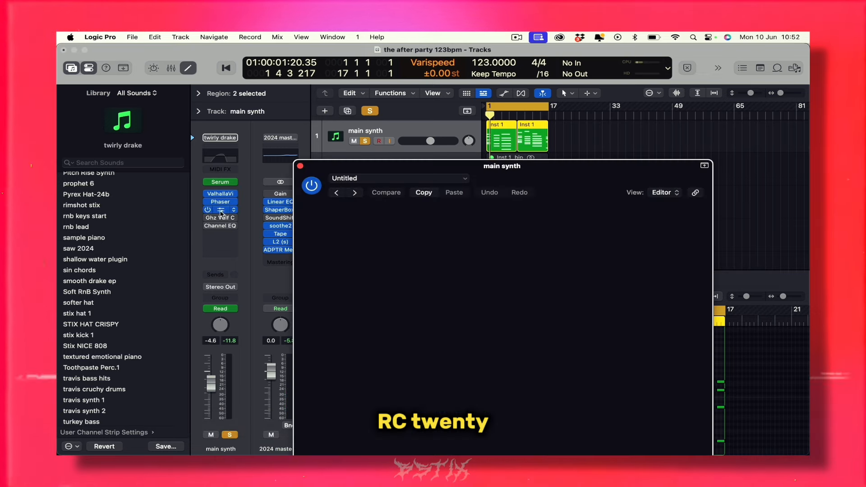
pyautogui.moveTo(338, 169); pyautogui.dragTo(311, 106)
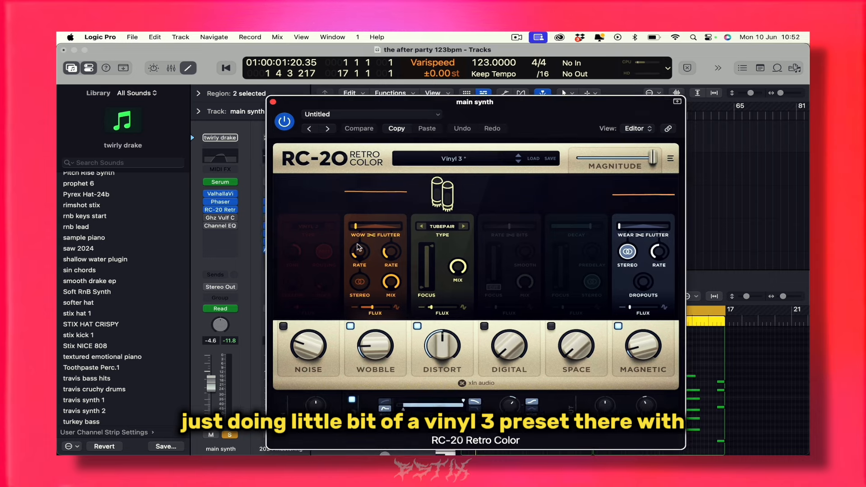
pyautogui.click(273, 103)
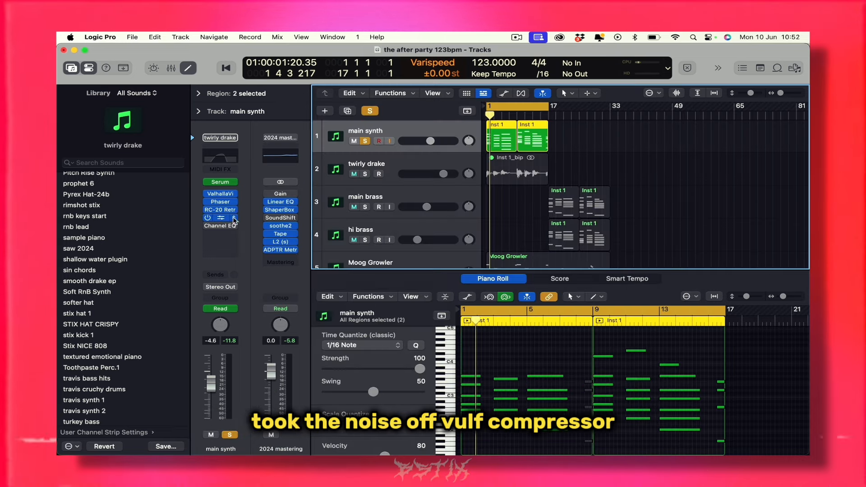
# Step: Enable Ghz Vulf Compressor and Channel EQ on the main synth channel, checking each plug-in's settings
pyautogui.click(222, 218)
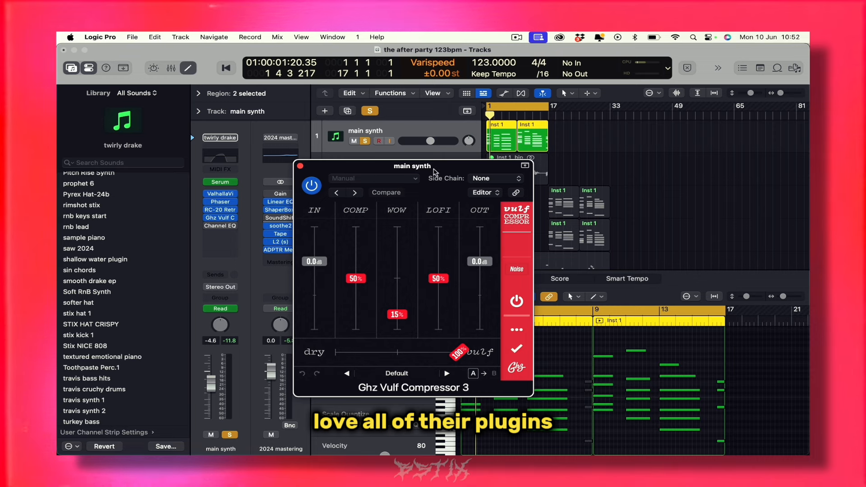
pyautogui.click(300, 166)
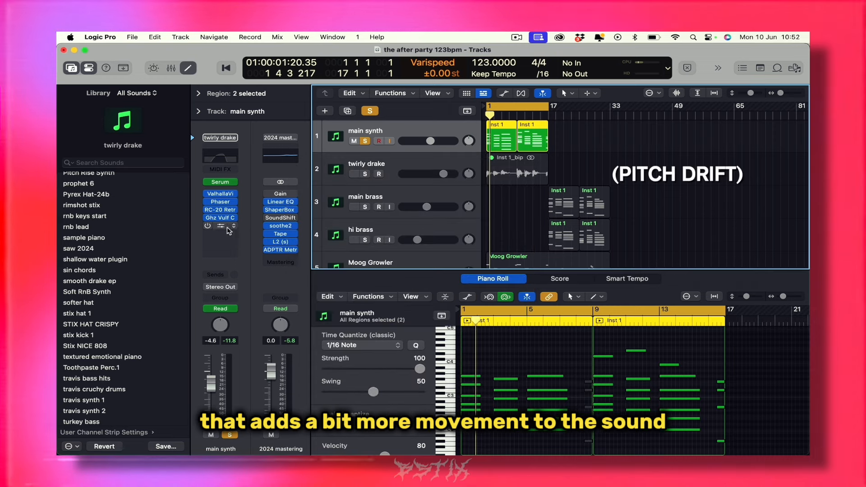
pyautogui.click(227, 150)
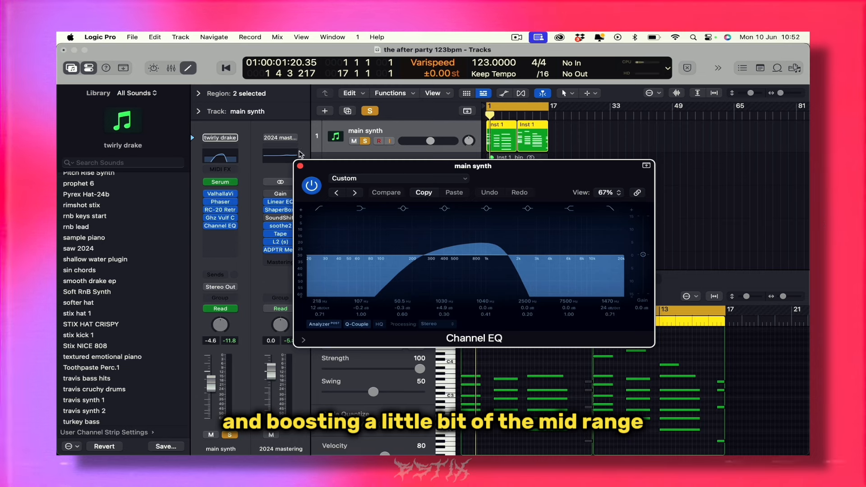
pyautogui.click(300, 166)
# Step: Play the main synth with all its effects enabled, stop playback, and unsolo the track
pyautogui.press('space')
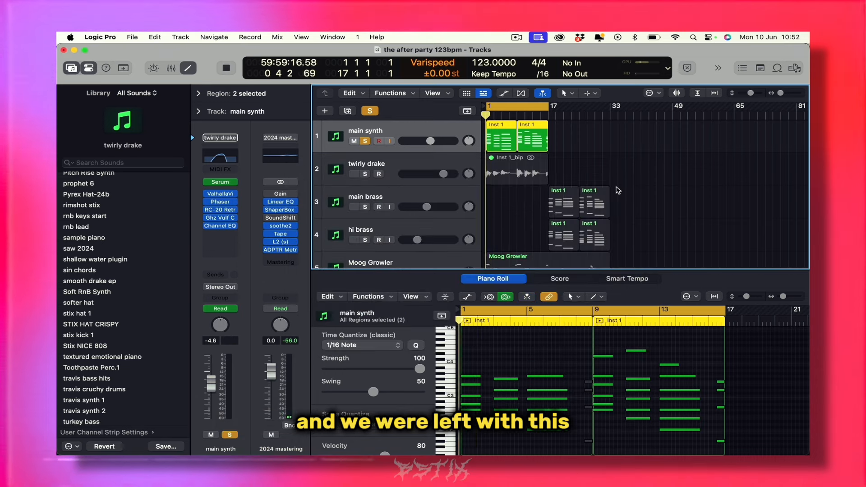
pyautogui.click(569, 153)
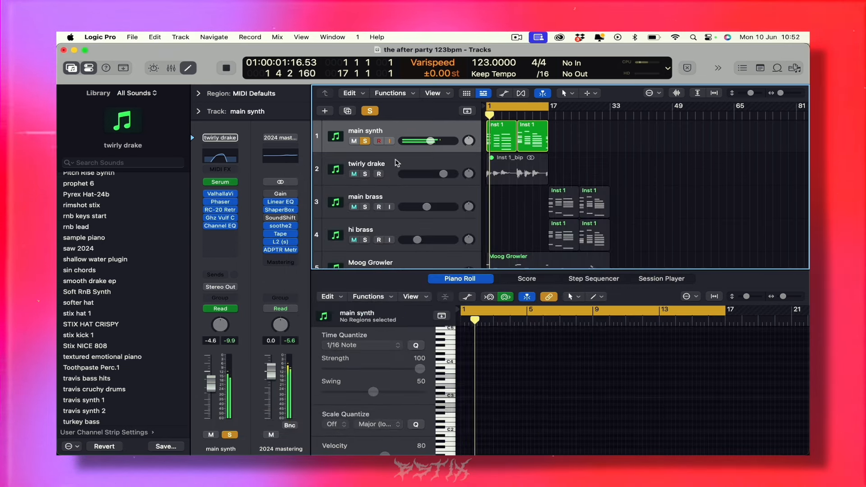
pyautogui.click(506, 144)
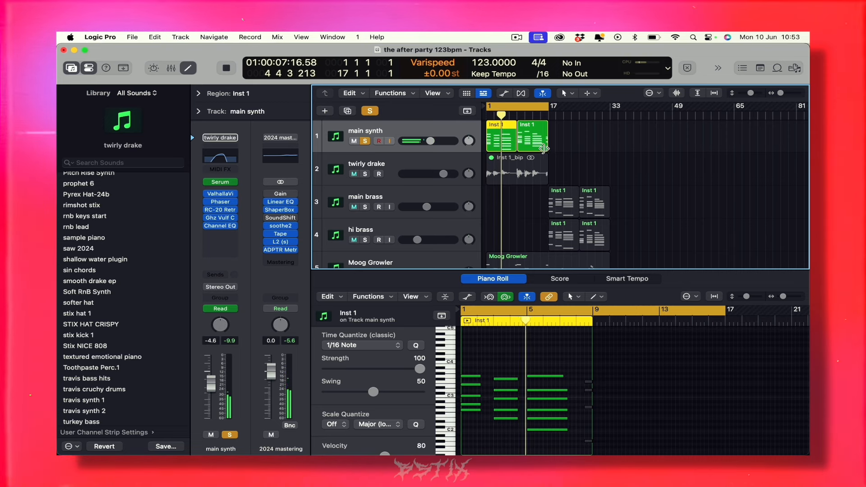
pyautogui.press('space')
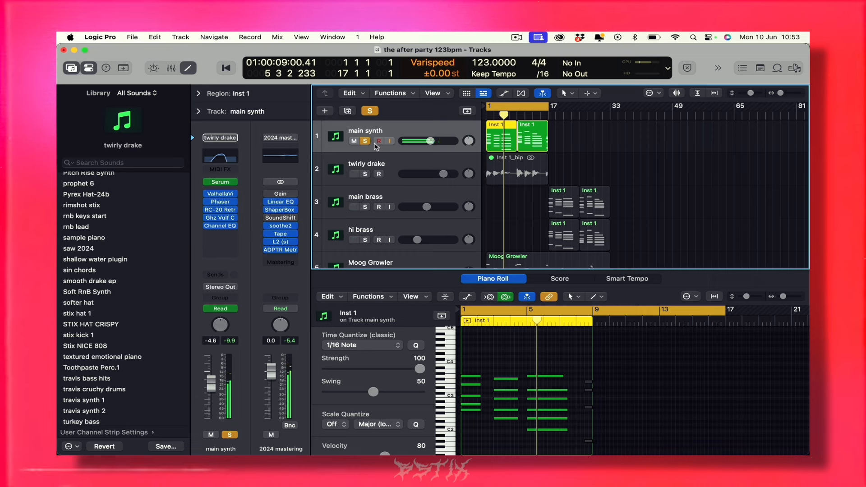
pyautogui.click(365, 141)
pyautogui.scroll(-2, 478, 191)
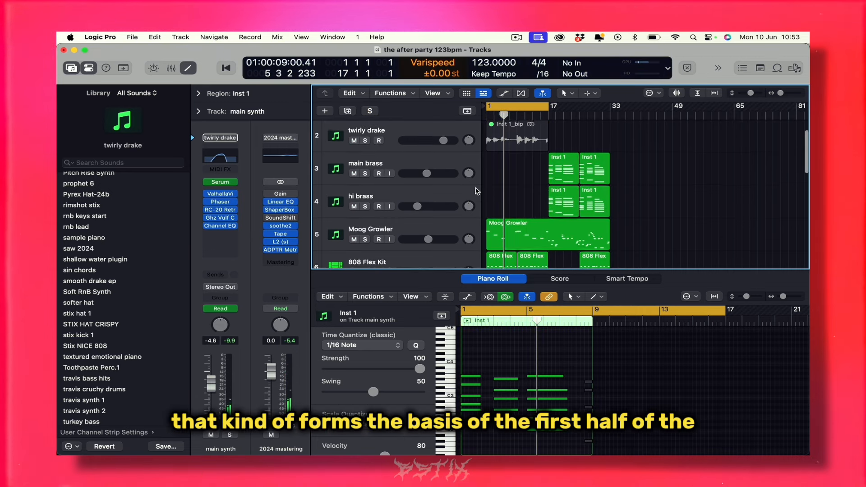
# Step: Reduce the arrangement's track heights and clear the region selection to survey the sample's two halves
pyautogui.press('super+Up')
pyautogui.press('super+Up')
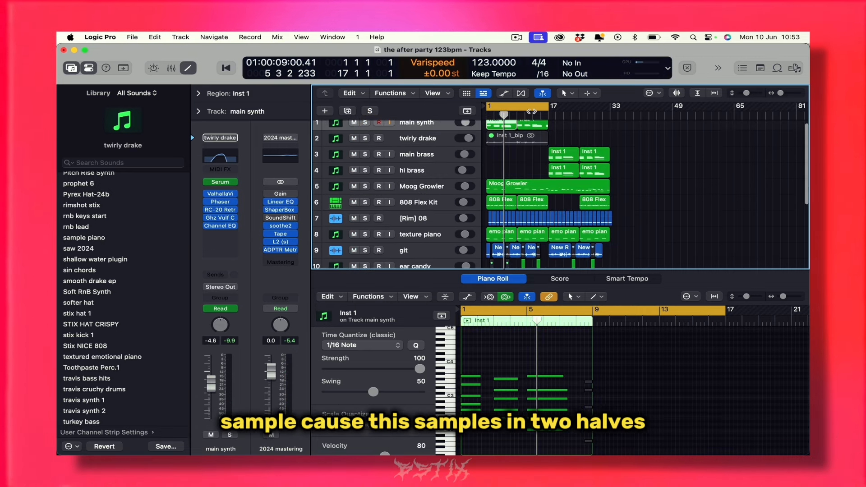
pyautogui.moveTo(528, 106)
pyautogui.mouseDown()
pyautogui.moveTo(590, 106)
pyautogui.moveTo(527, 106)
pyautogui.mouseUp()
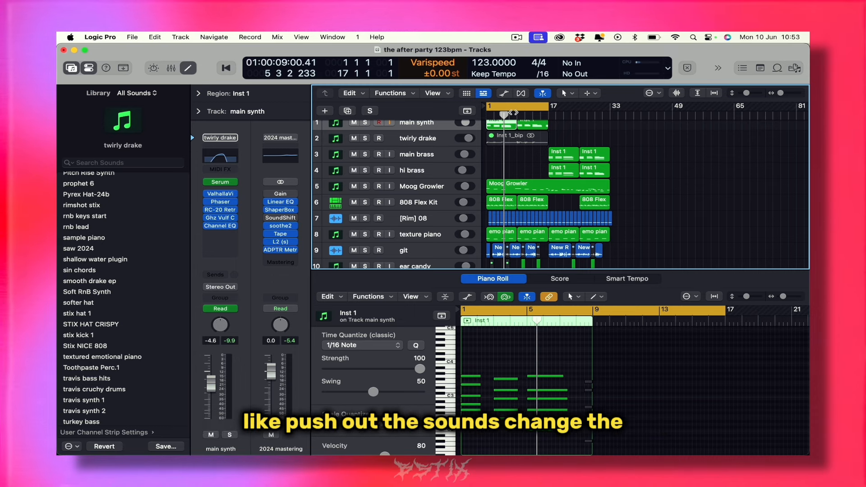
pyautogui.click(524, 160)
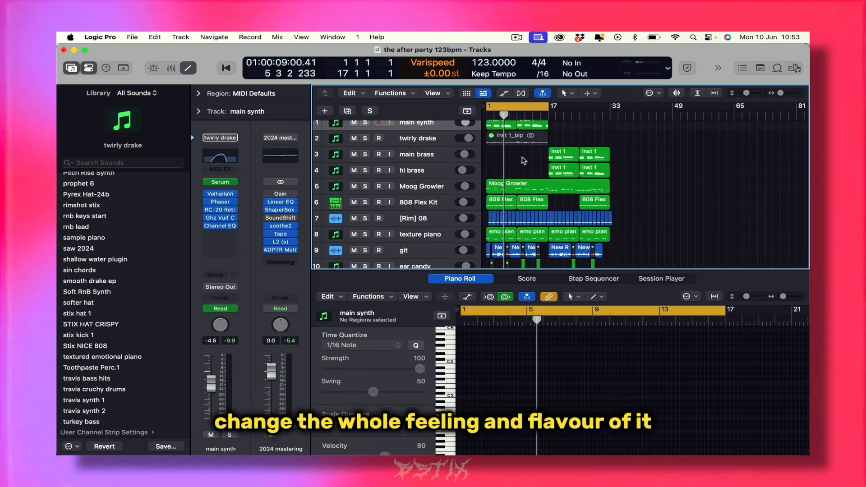
pyautogui.scroll(-1, 521, 164)
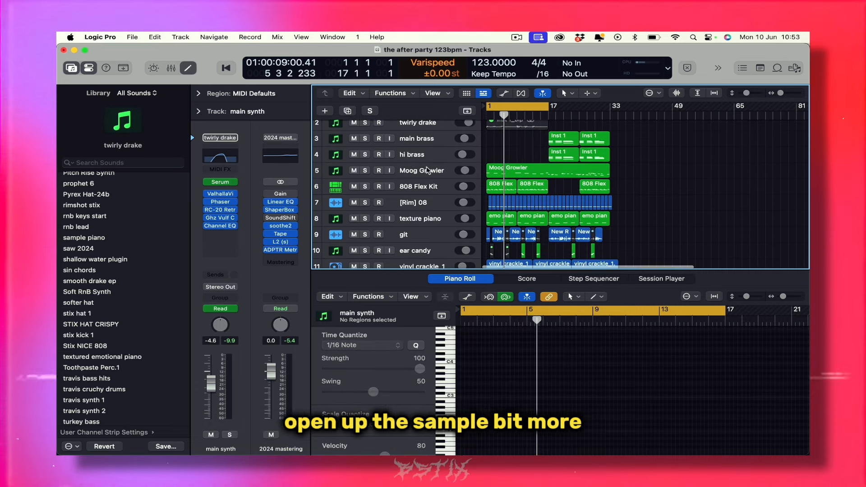
# Step: Open the Moog Growler bass region in the Piano Roll and examine its notes across bars 1 to 17
pyautogui.click(513, 173)
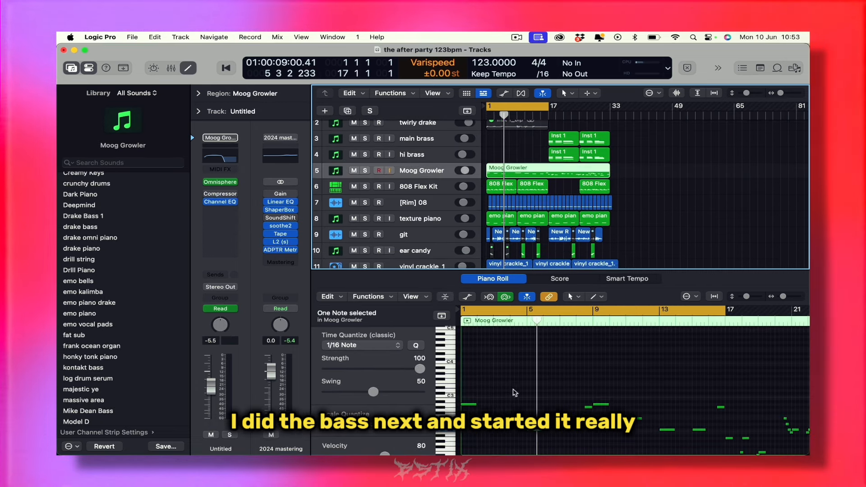
pyautogui.scroll(-2, 514, 393)
pyautogui.scroll(-4, 521, 390)
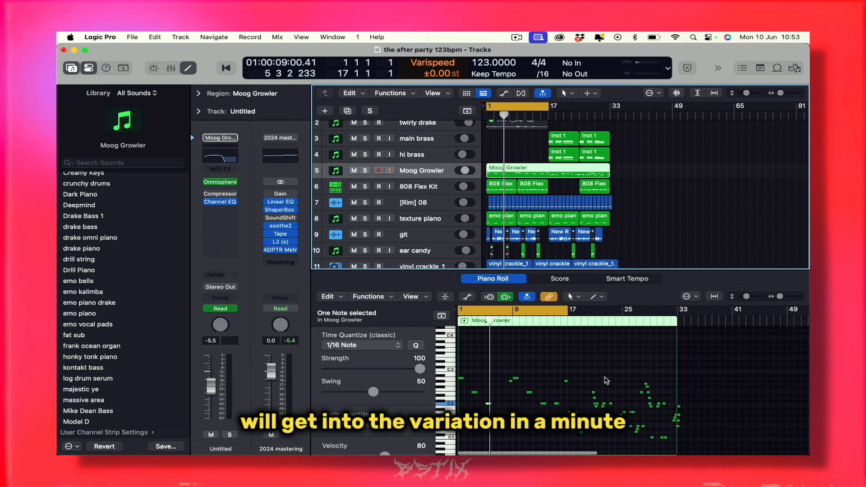
pyautogui.scroll(3, 576, 362)
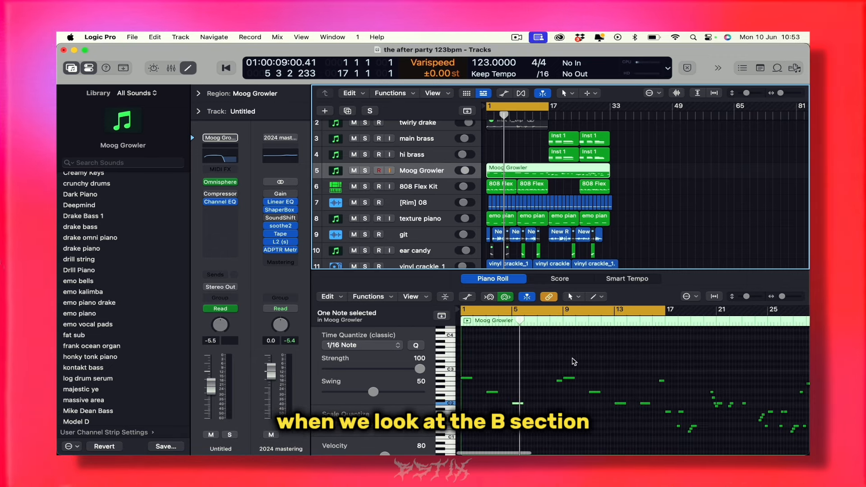
pyautogui.click(536, 369)
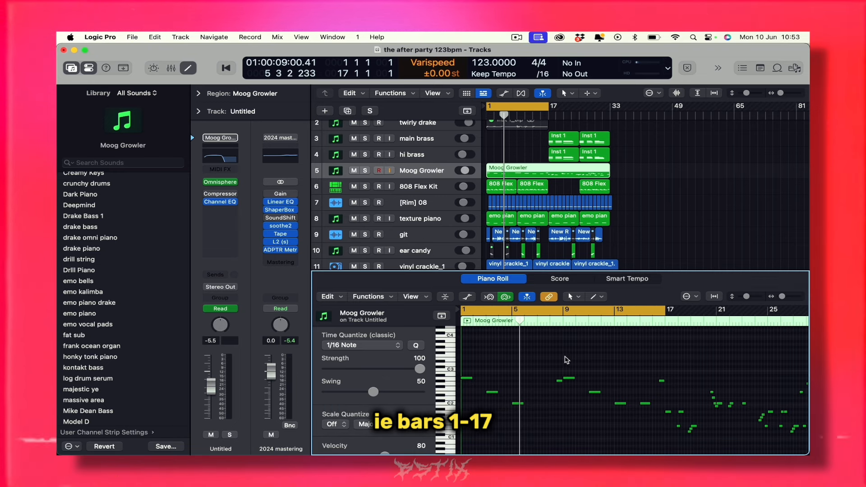
pyautogui.scroll(-2, 523, 363)
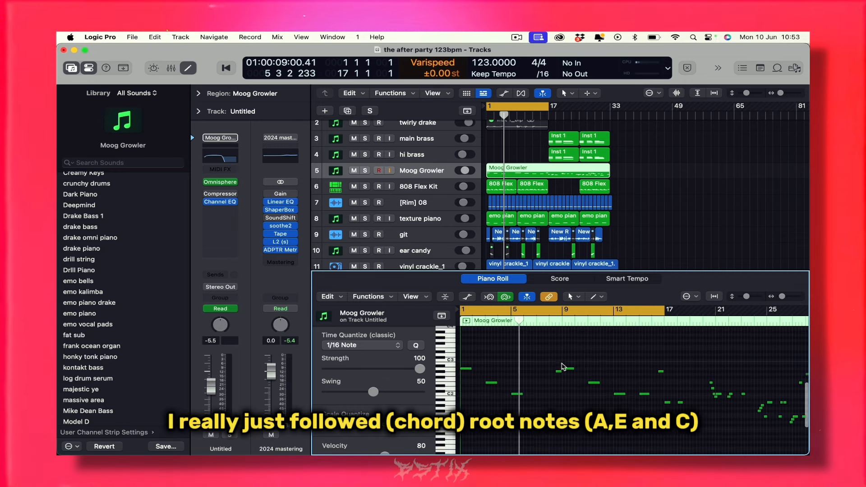
# Step: Audition the G#2 passing note just before bar 9 of the Moog Growler bass line, viewing it up close
pyautogui.click(558, 372)
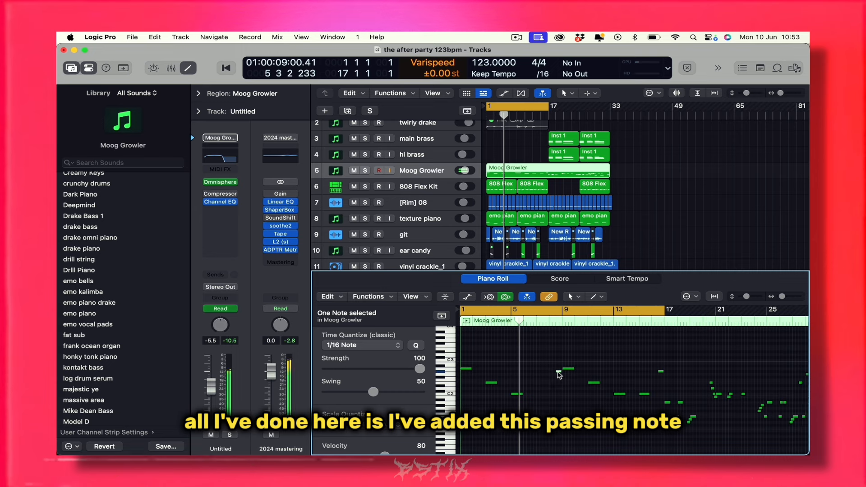
pyautogui.press('super+Right')
pyautogui.press('super+Right')
pyautogui.press('super+Right')
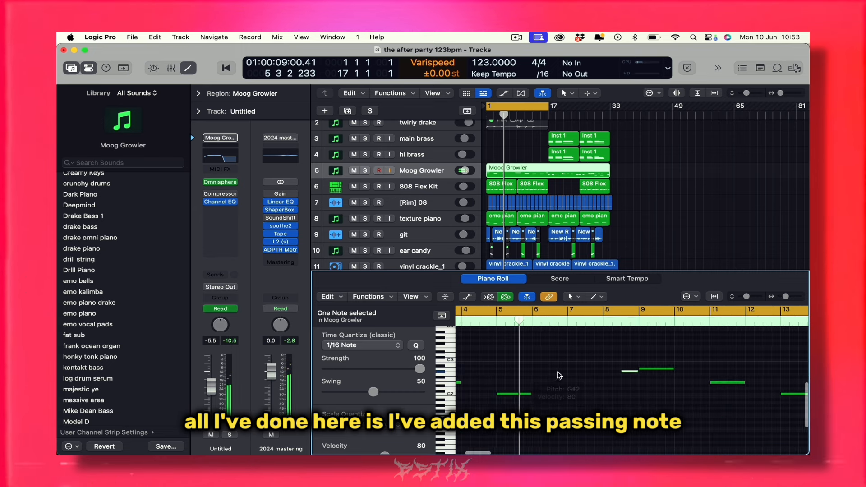
pyautogui.click(619, 323)
pyautogui.click(628, 367)
pyautogui.click(628, 372)
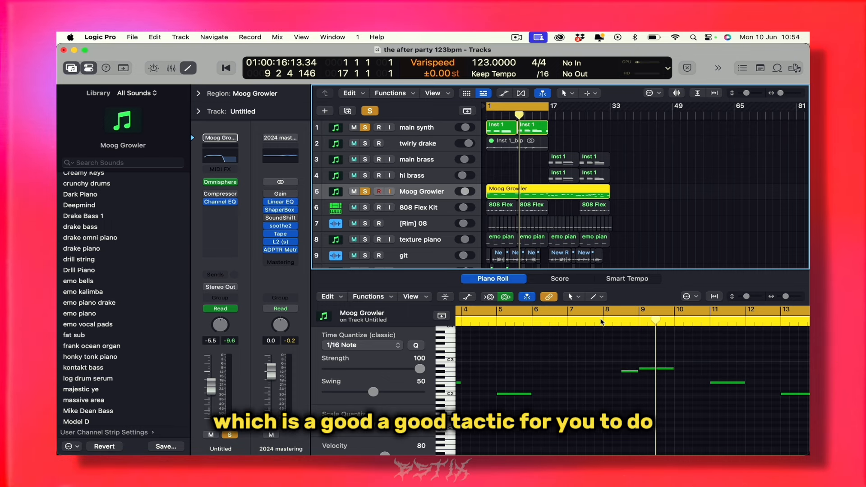
# Step: Play the bass with the main synth through the passing note before bar 9 and audition the A2 note it leads into
pyautogui.doubleClick(608, 323)
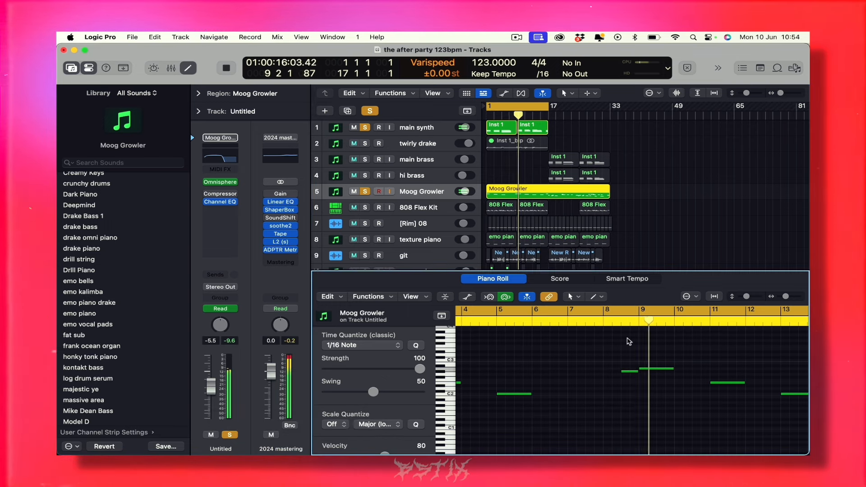
pyautogui.click(626, 370)
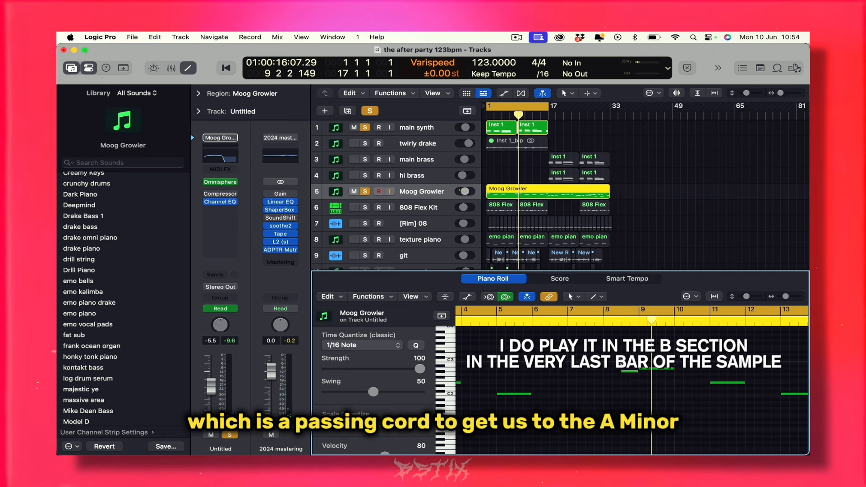
pyautogui.click(657, 368)
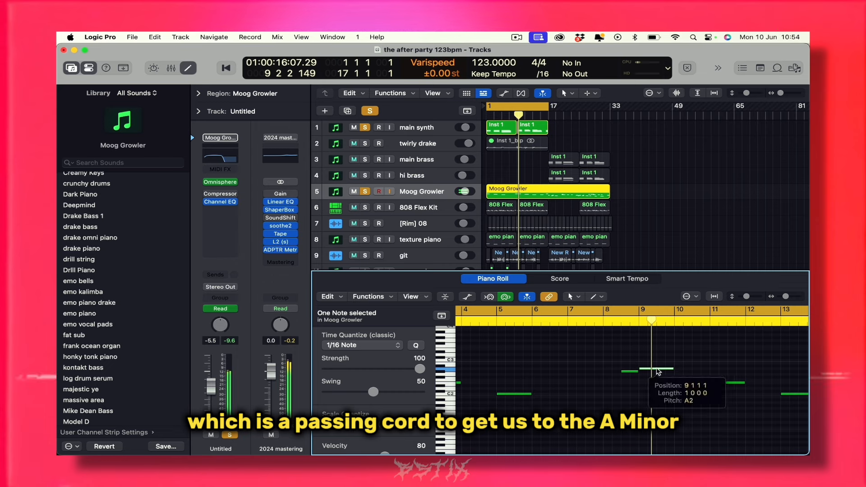
pyautogui.click(620, 362)
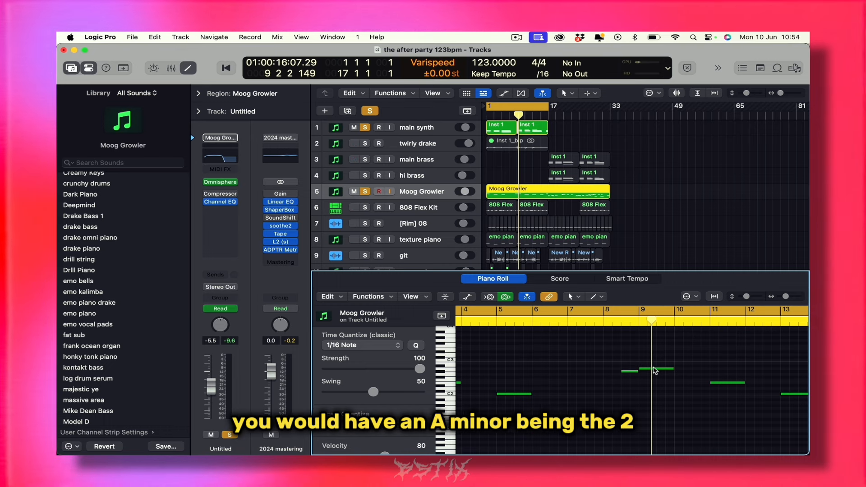
pyautogui.moveTo(655, 371)
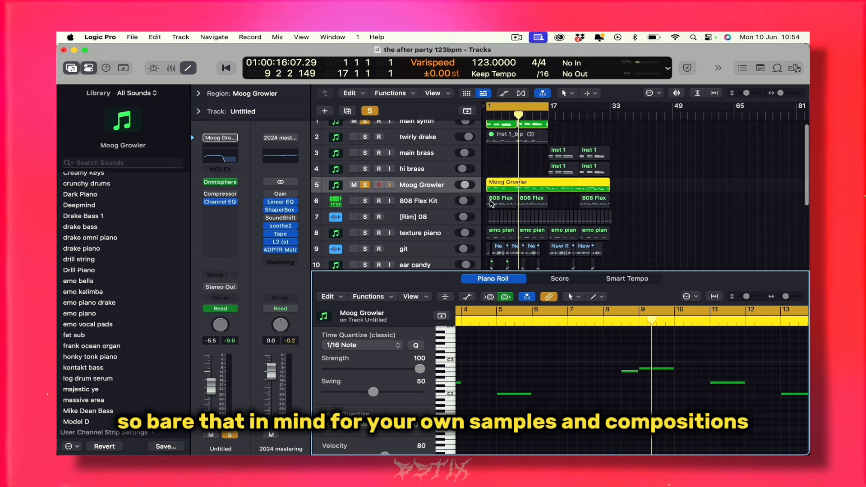
# Step: Check the Growler Moog Bass patch in the Moog Growler track's Omnisphere instrument and return to the bass region
pyautogui.scroll(-3, 489, 197)
pyautogui.scroll(2, 366, 173)
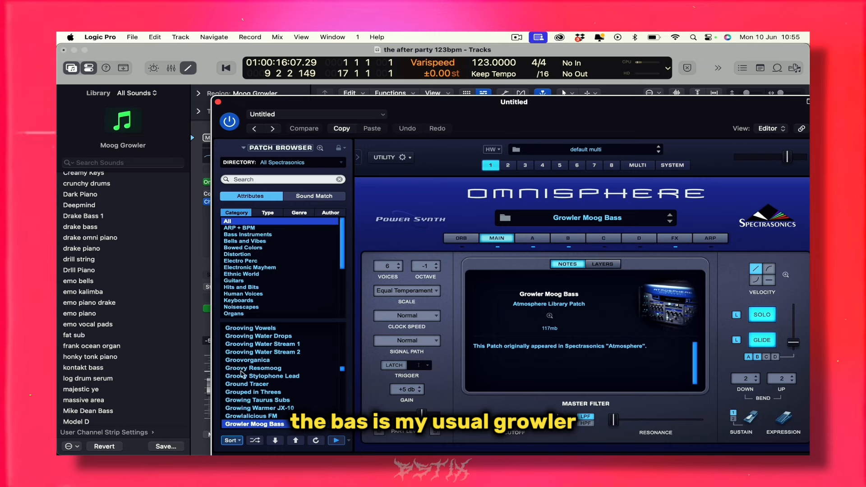
pyautogui.click(218, 102)
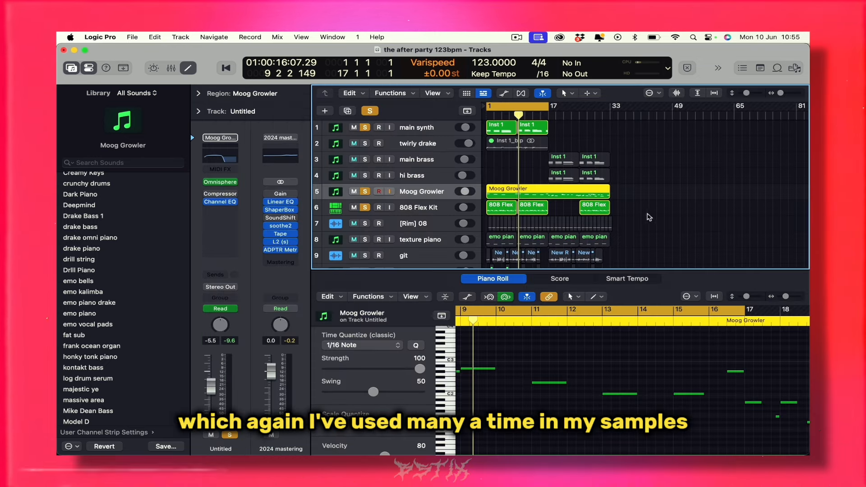
pyautogui.click(534, 193)
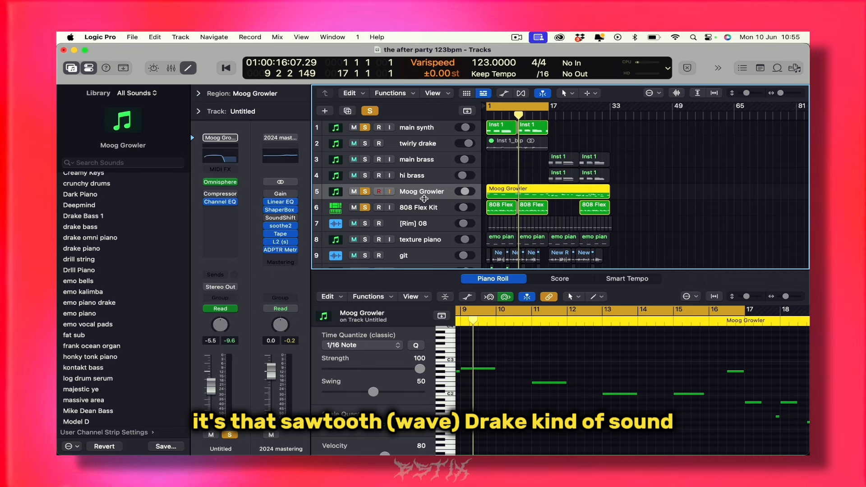
# Step: Select the 808 Flex Kit track, solo the [Rim] 08 track with it, and inspect the kit's Sampler instrument
pyautogui.click(420, 208)
pyautogui.scroll(-2, 441, 214)
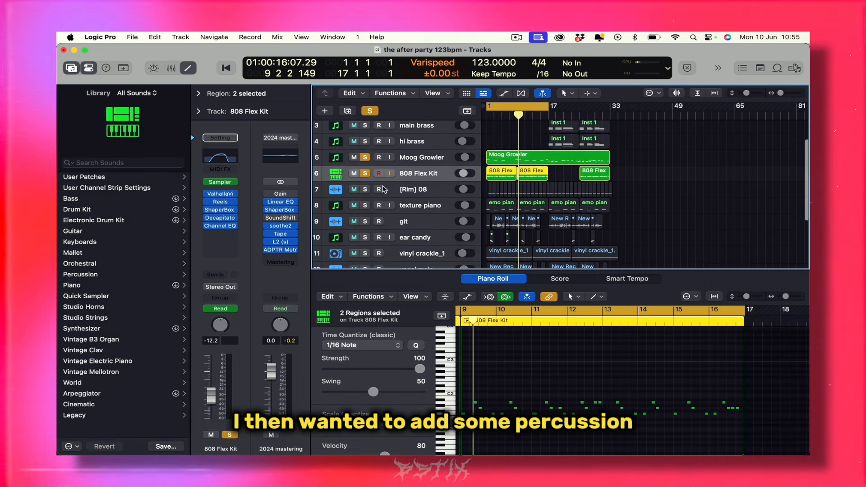
pyautogui.click(365, 190)
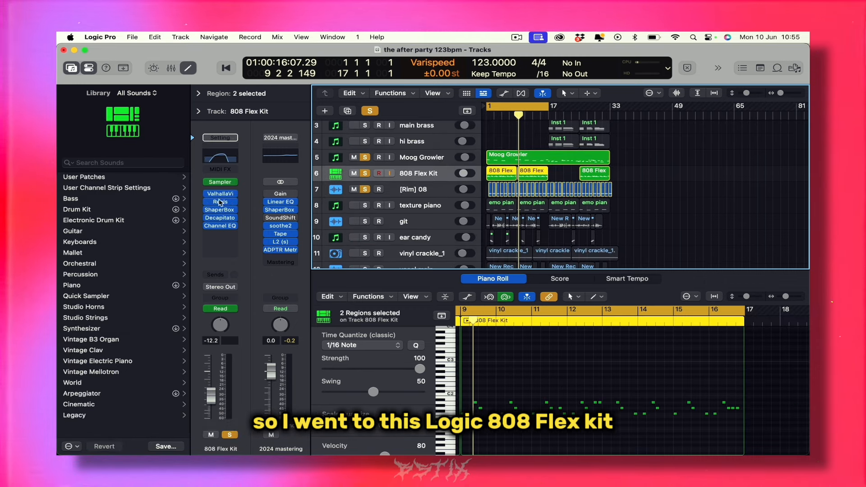
pyautogui.click(219, 182)
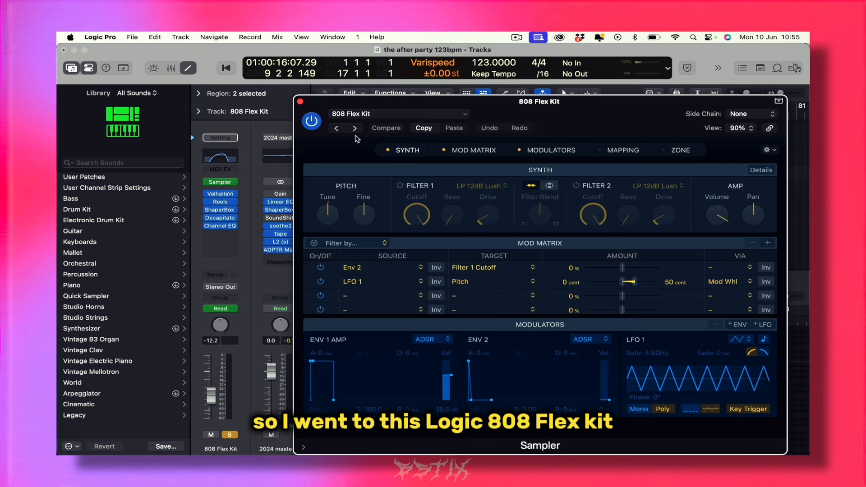
pyautogui.click(300, 101)
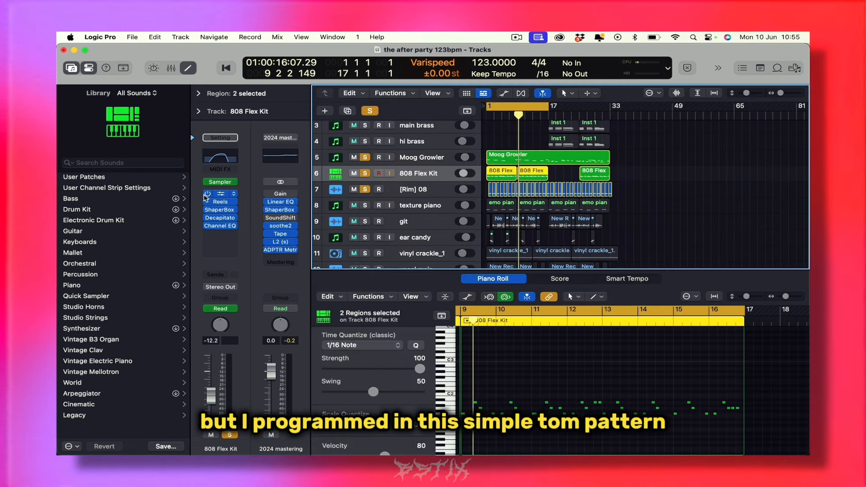
# Step: Bypass all the effects on the 808 Flex Kit channel and play its soloed dry tom pattern from the start
pyautogui.moveTo(208, 194); pyautogui.dragTo(207, 226)
pyautogui.click(499, 371)
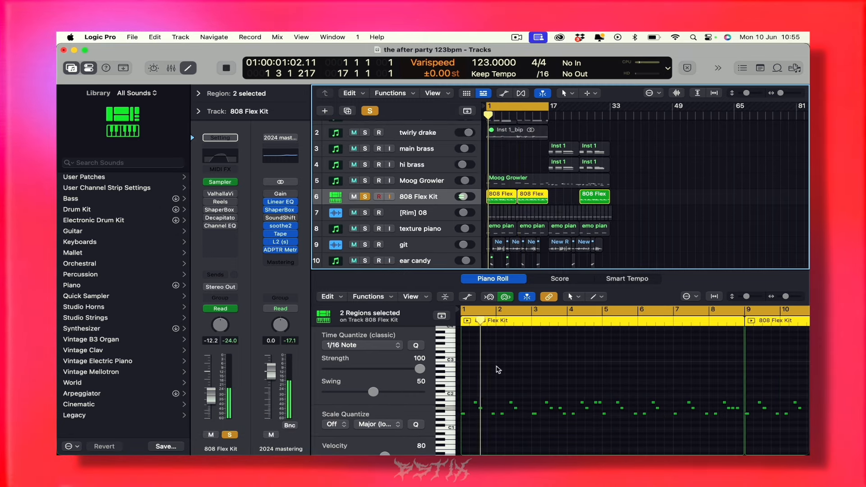
pyautogui.click(489, 373)
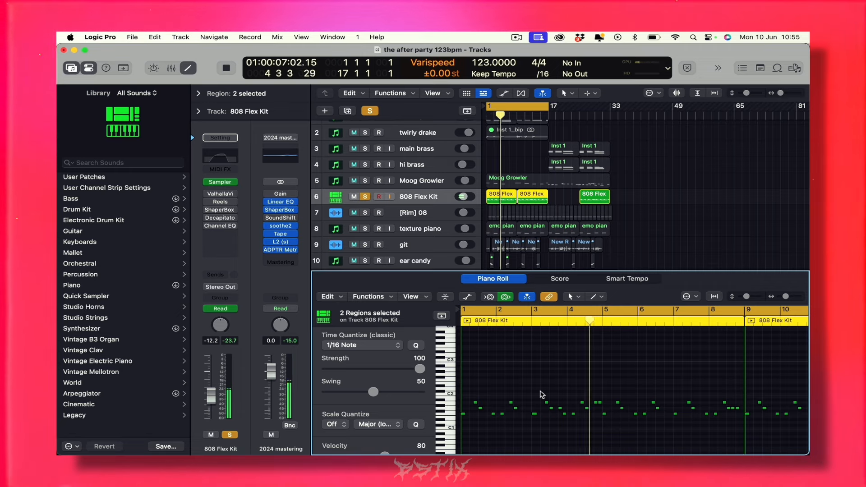
pyautogui.press('space')
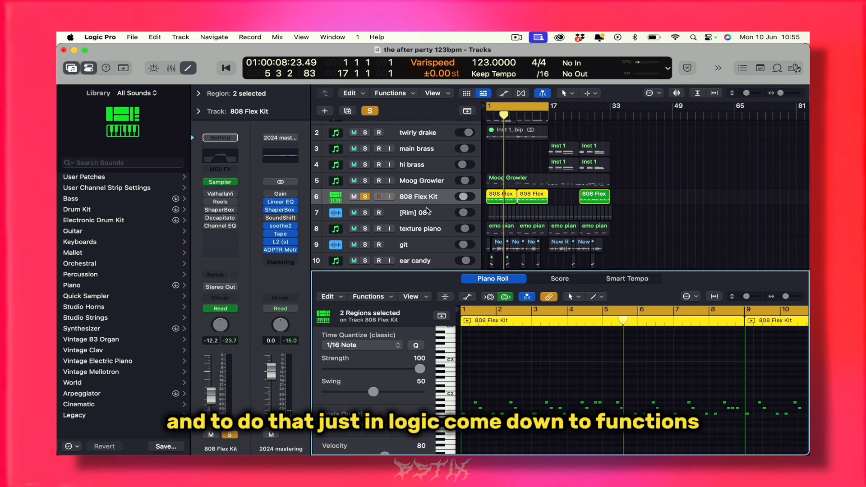
# Step: Locate the Humanize MIDI transform for the 808 Flex Kit notes
pyautogui.click(369, 296)
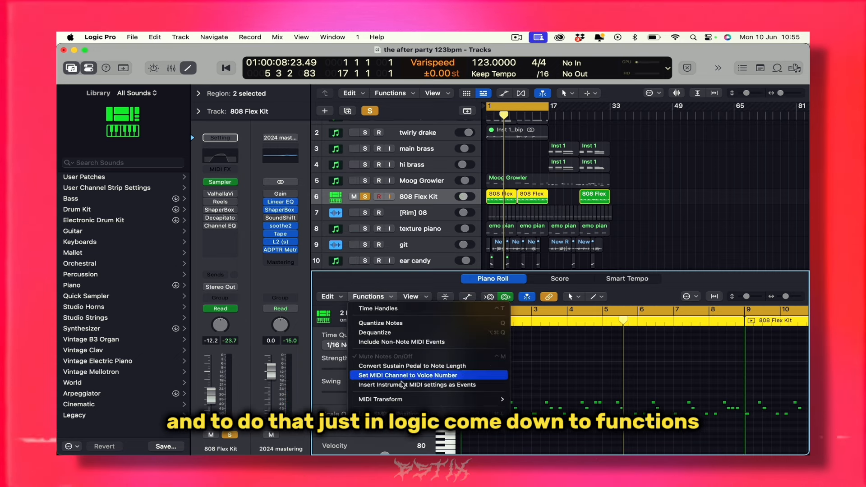
pyautogui.moveTo(499, 399)
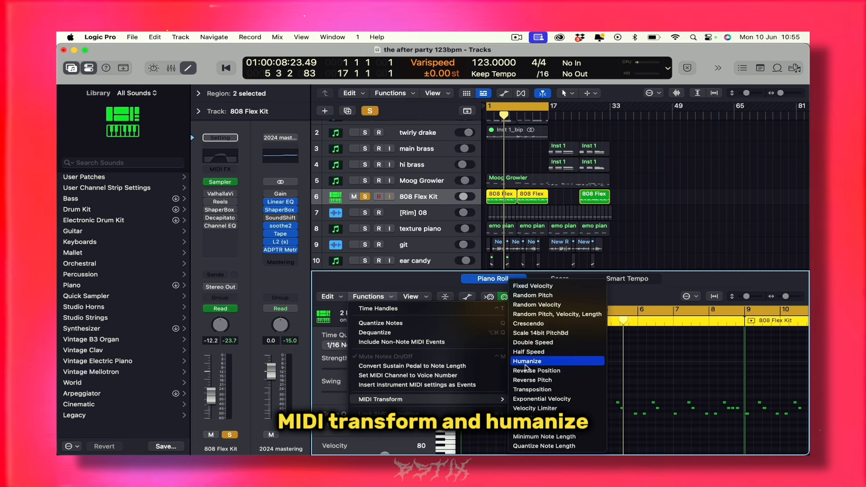
pyautogui.click(693, 243)
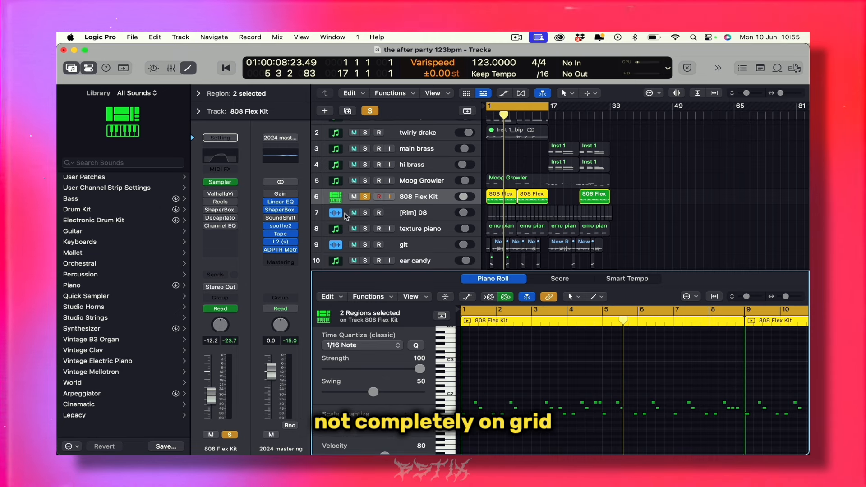
# Step: Enable the Valhalla reverb and Reels on the 808 Flex Kit channel, checking the plug-in settings
pyautogui.moveTo(213, 196)
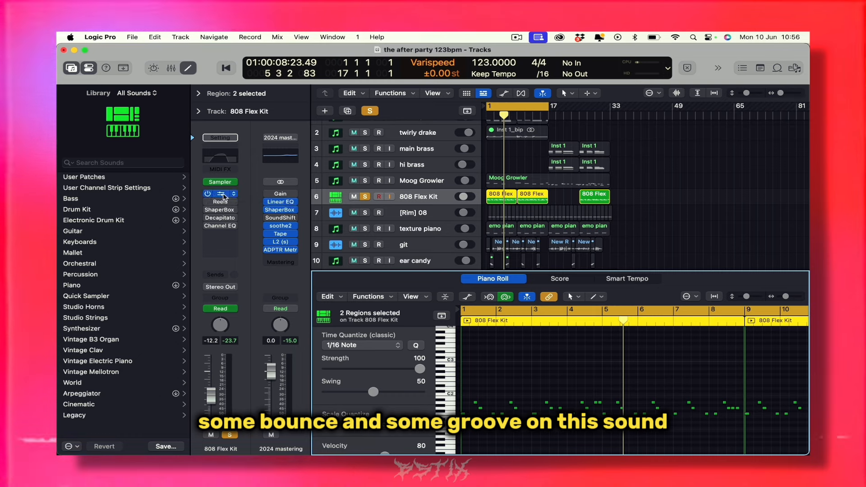
pyautogui.click(214, 194)
pyautogui.click(300, 167)
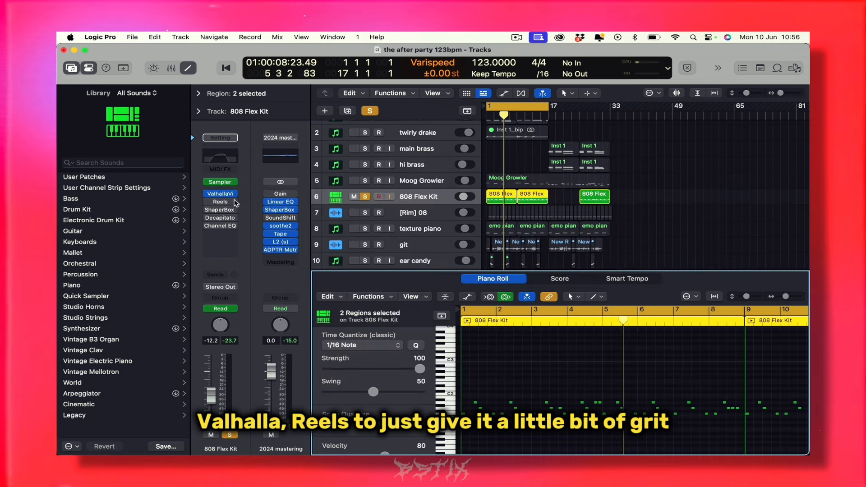
pyautogui.click(223, 201)
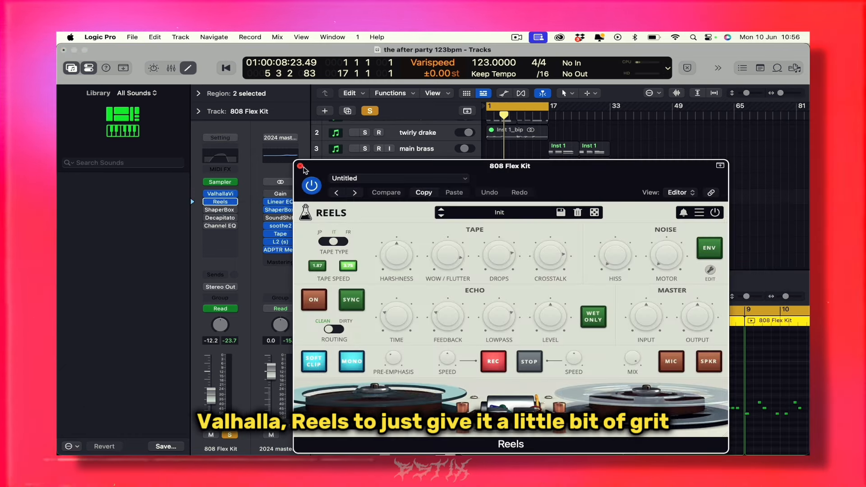
pyautogui.click(300, 166)
# Step: Enable ShaperBox 3 on the 808 Flex Kit channel and inspect its Pan curve
pyautogui.click(220, 210)
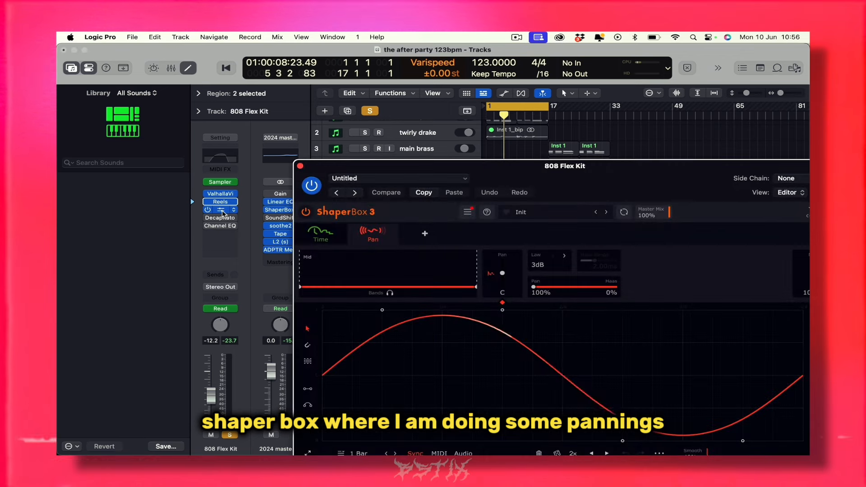
pyautogui.moveTo(302, 170); pyautogui.dragTo(234, 92)
pyautogui.click(232, 87)
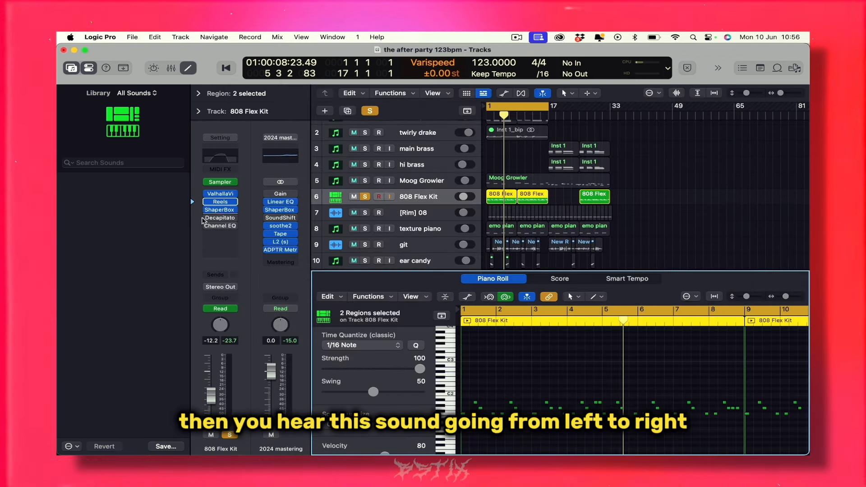
# Step: Enable Decapitator and Channel EQ on the 808 Flex Kit channel, check their settings and play the fully processed pattern
pyautogui.click(221, 219)
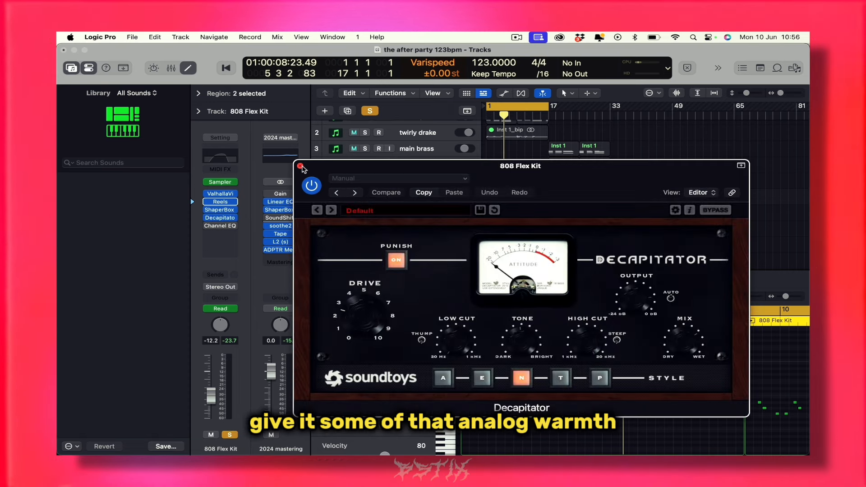
pyautogui.click(301, 166)
pyautogui.click(207, 225)
pyautogui.click(221, 225)
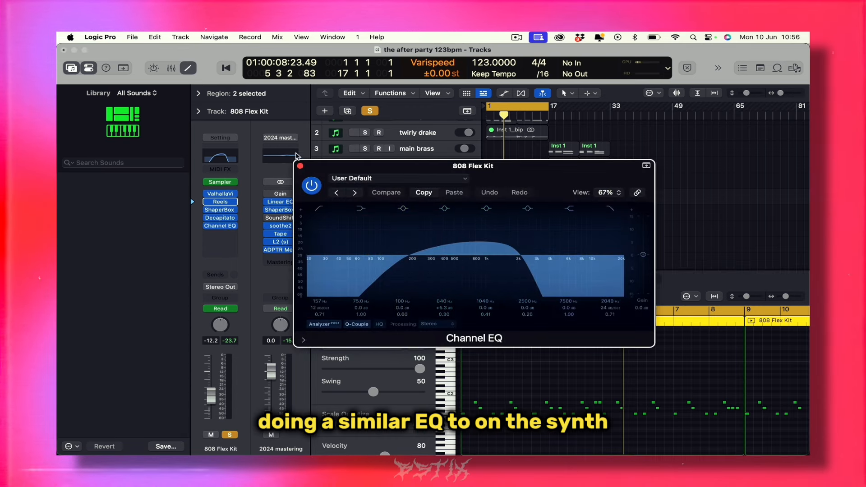
pyautogui.click(301, 167)
pyautogui.press('space')
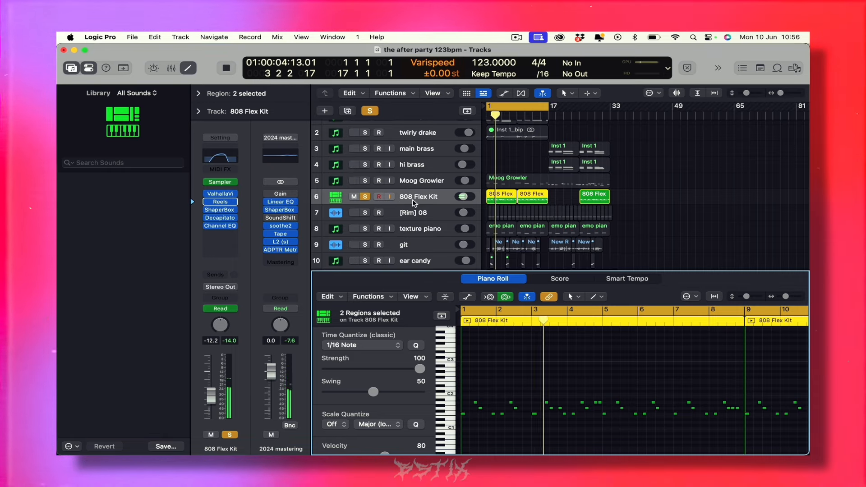
# Step: Add the Moog Growler and main synth tracks to the soloed 808 Flex Kit and play them together
pyautogui.click(366, 181)
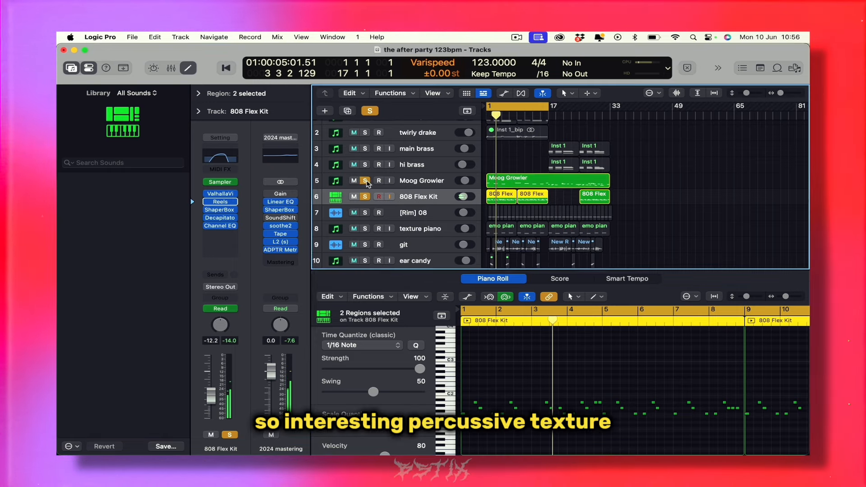
pyautogui.scroll(1, 368, 183)
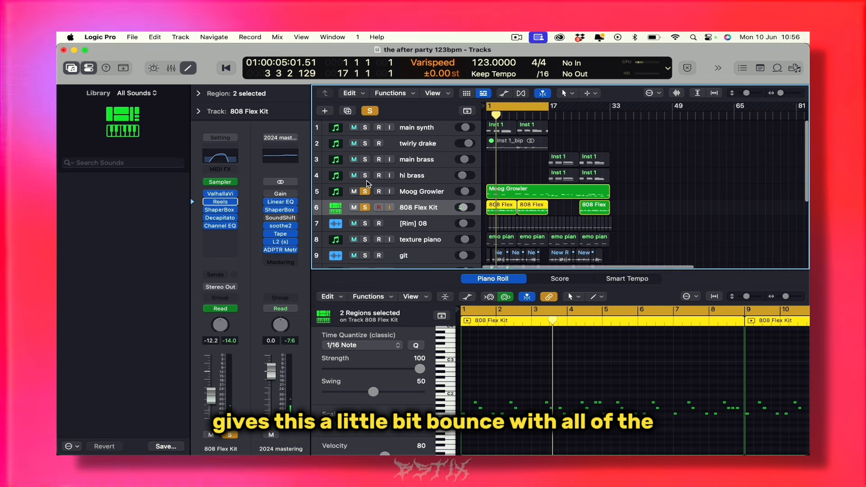
pyautogui.click(365, 127)
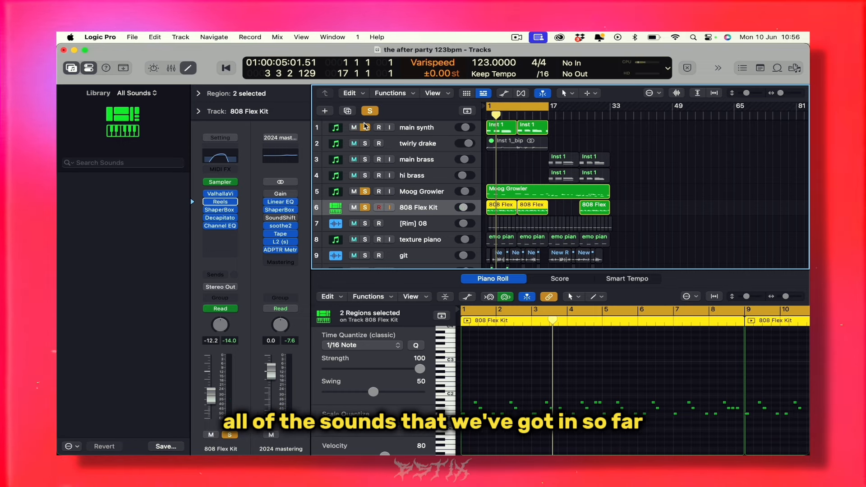
pyautogui.scroll(-3, 496, 183)
pyautogui.press('space')
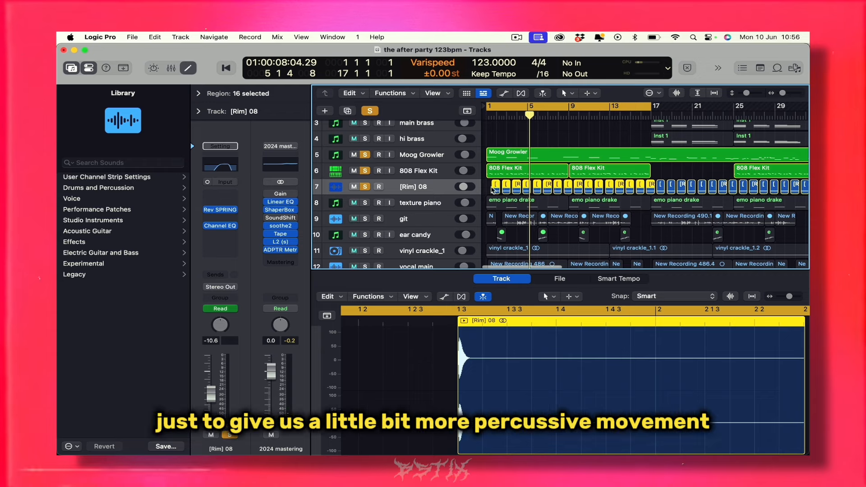
# Step: Check the [Rim] 08 hits and inspect the REV SPRING-636 reverb settings on their channel
pyautogui.scroll(4, 490, 190)
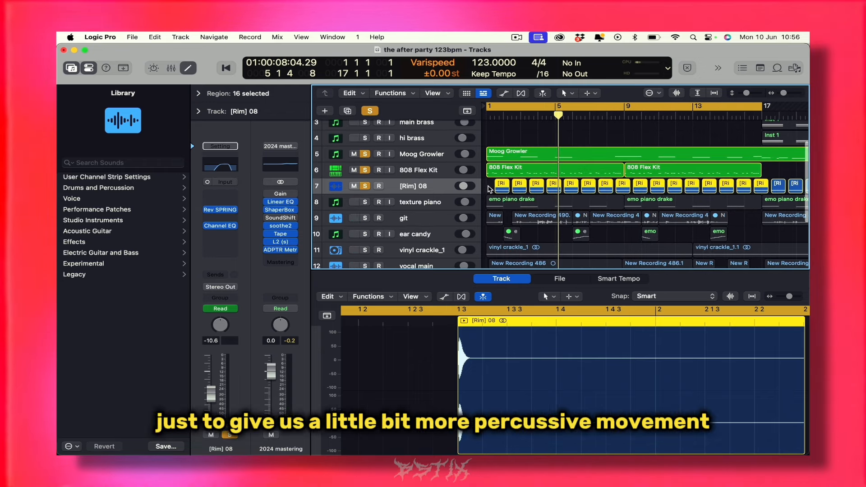
pyautogui.click(489, 189)
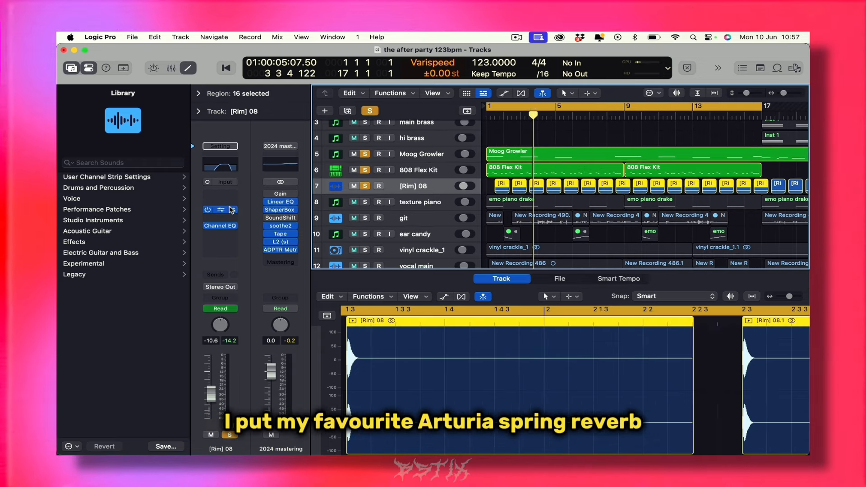
pyautogui.click(220, 209)
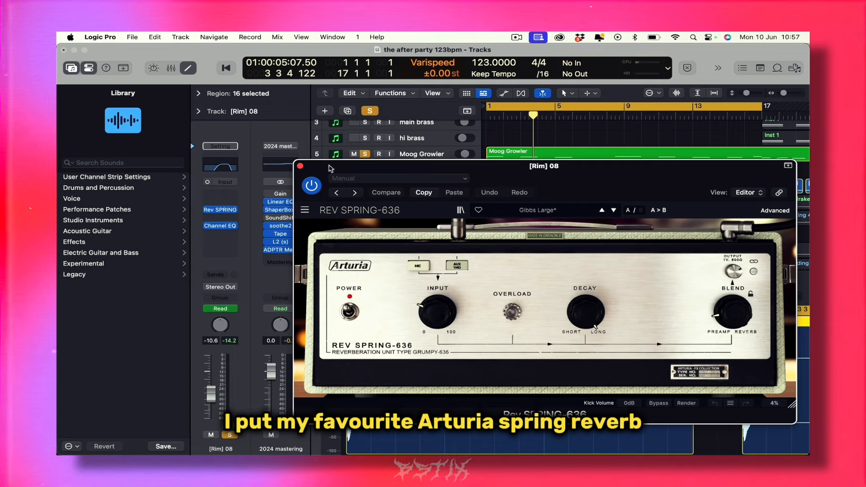
pyautogui.click(301, 167)
# Step: Display track automation, examine the spring reverb's Blend curve on [Rim] 08 across the arrangement, and hide the automation again
pyautogui.press('a')
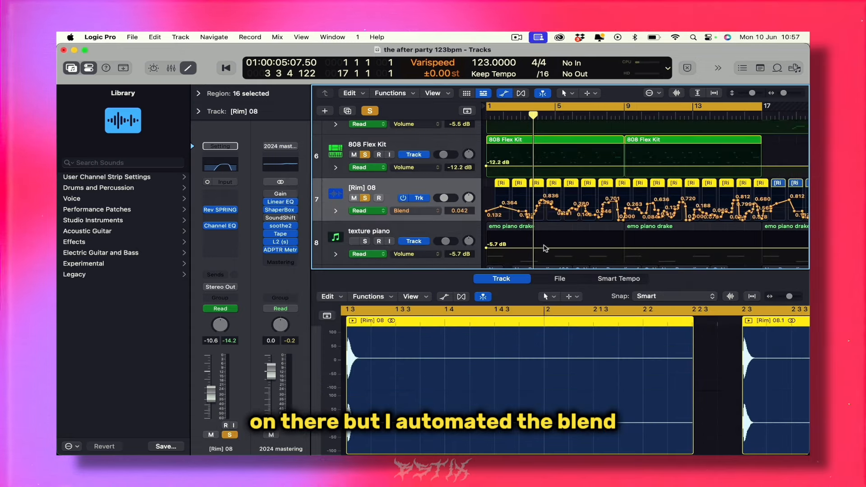
pyautogui.hscroll(2, 521, 216)
pyautogui.hscroll(2, 521, 216)
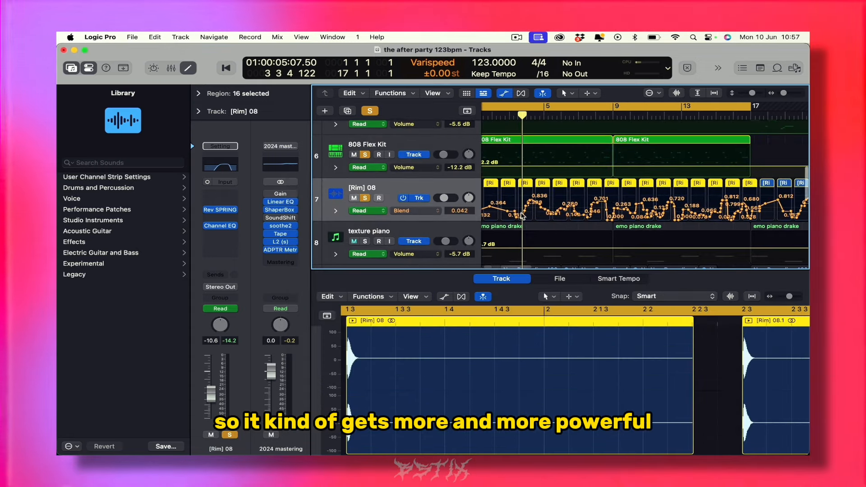
pyautogui.scroll(-1, 611, 199)
pyautogui.scroll(-3, 612, 199)
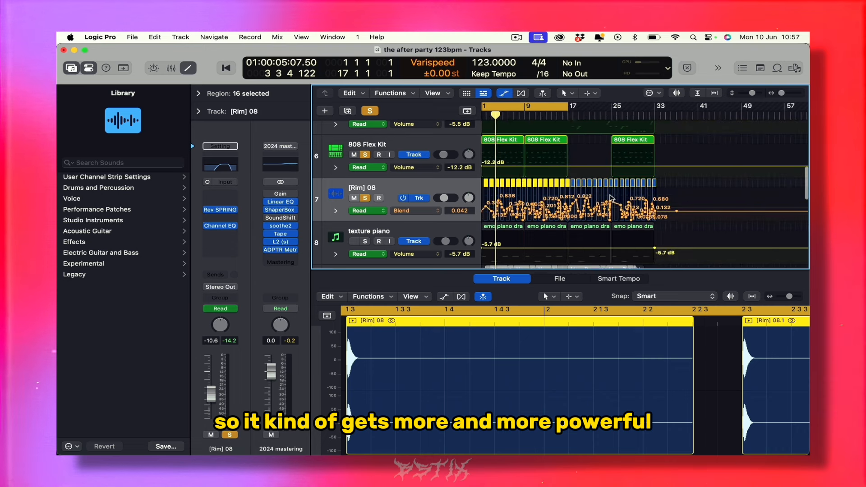
pyautogui.scroll(-3, 548, 199)
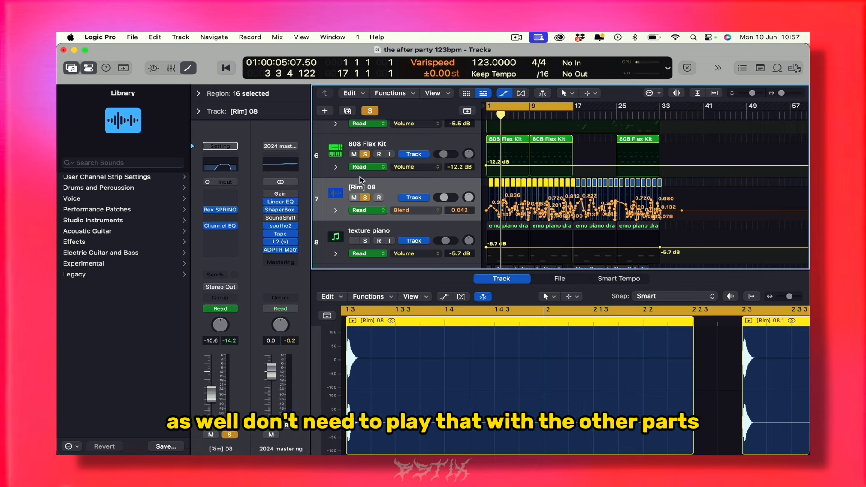
pyautogui.press('a')
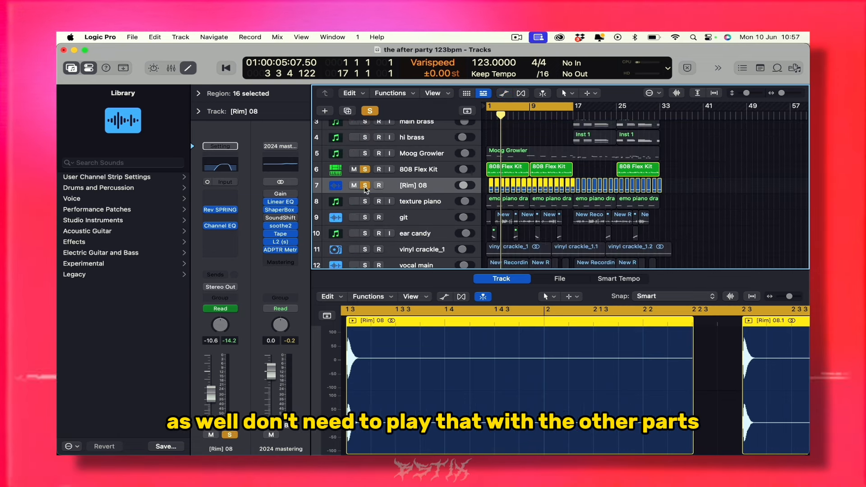
# Step: Isolate the texture piano by soloing it and unsoloing [Rim] 08 and 808 Flex Kit, checking its LABS Tape Piano: Capstan Upright instrument
pyautogui.scroll(-1, 366, 190)
pyautogui.click(367, 193)
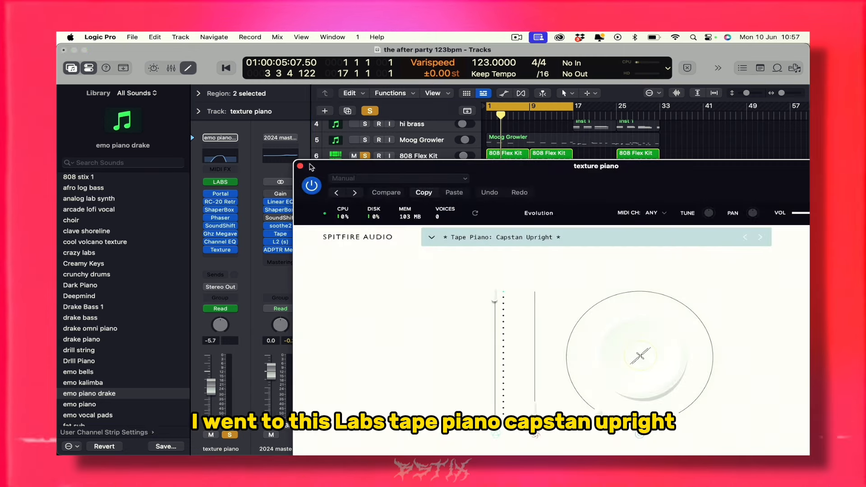
pyautogui.click(300, 166)
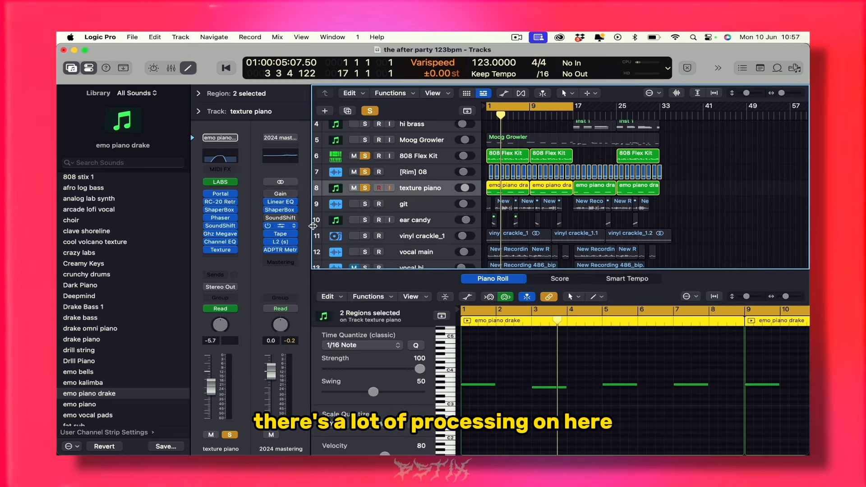
pyautogui.click(365, 172)
pyautogui.click(365, 155)
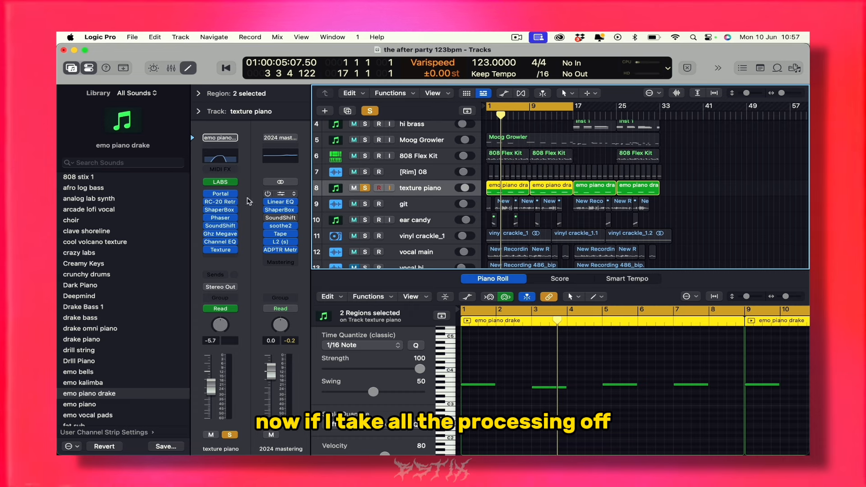
# Step: Bypass all the effects on the texture piano channel and play its dry sound
pyautogui.keyDown('alt'); pyautogui.click(207, 203); pyautogui.keyUp('alt')
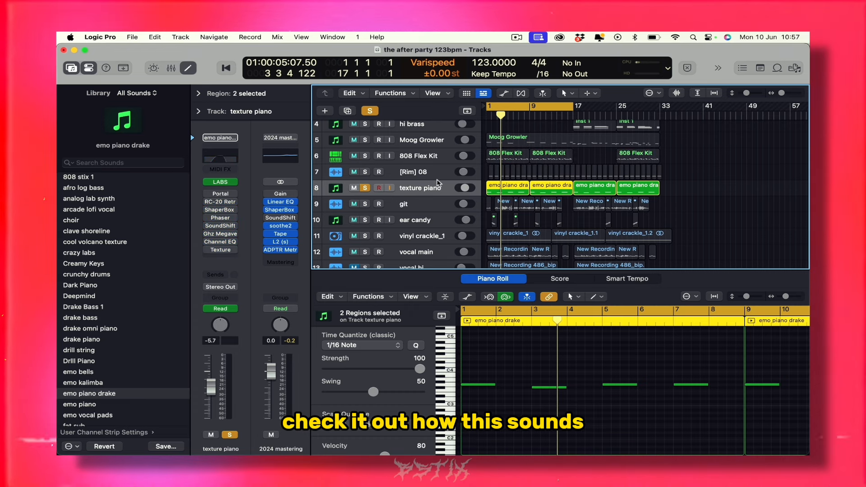
pyautogui.press('space')
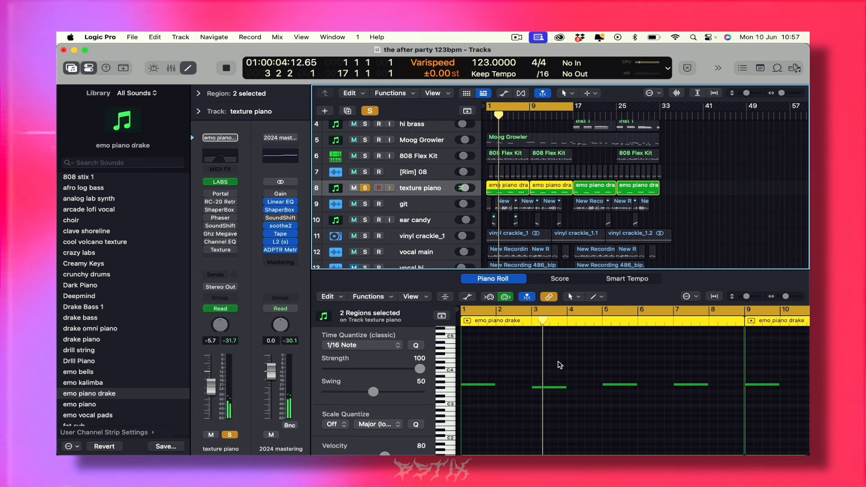
pyautogui.press('space')
# Step: Enable Portal, RC-20 and ShaperBox 3 on the texture piano channel, checking Portal's TIMETRAVELER preset and ShaperBox's Volume curve
pyautogui.click(221, 193)
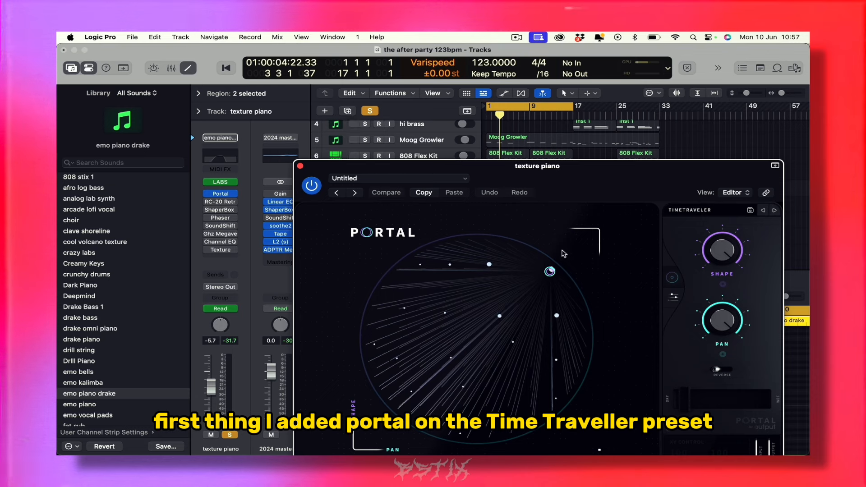
pyautogui.moveTo(576, 188); pyautogui.dragTo(516, 138)
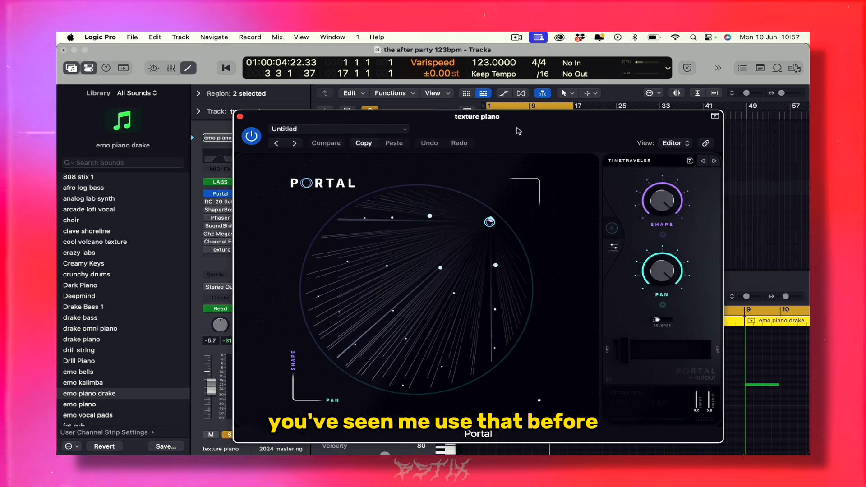
pyautogui.click(636, 161)
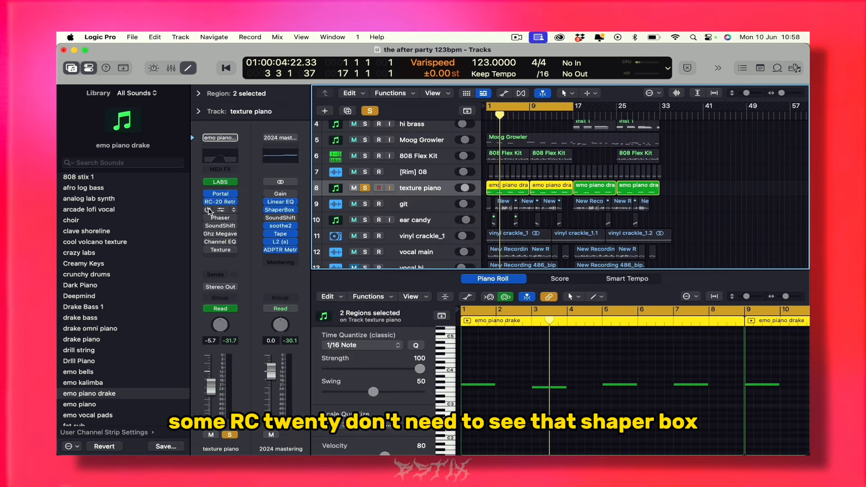
pyautogui.click(220, 211)
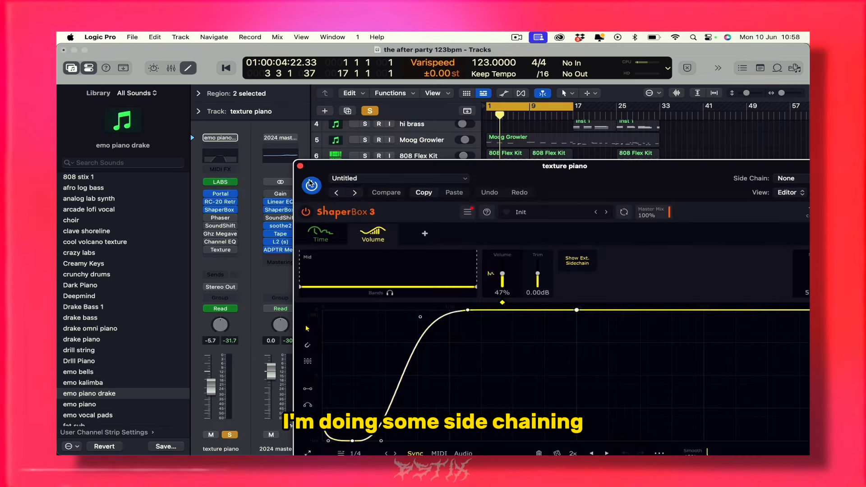
pyautogui.click(301, 167)
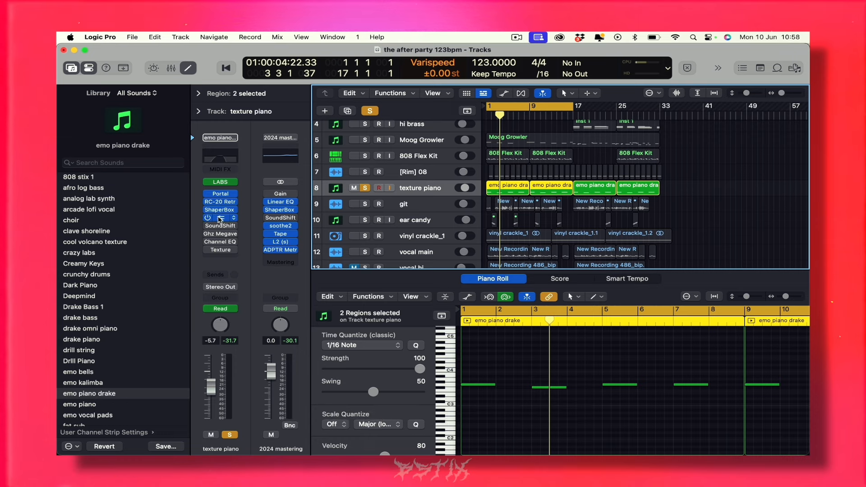
# Step: Enable the Phaser and SoundShifter Pitch on the texture piano channel, checking the 12-semitone transposition
pyautogui.click(221, 218)
pyautogui.click(300, 166)
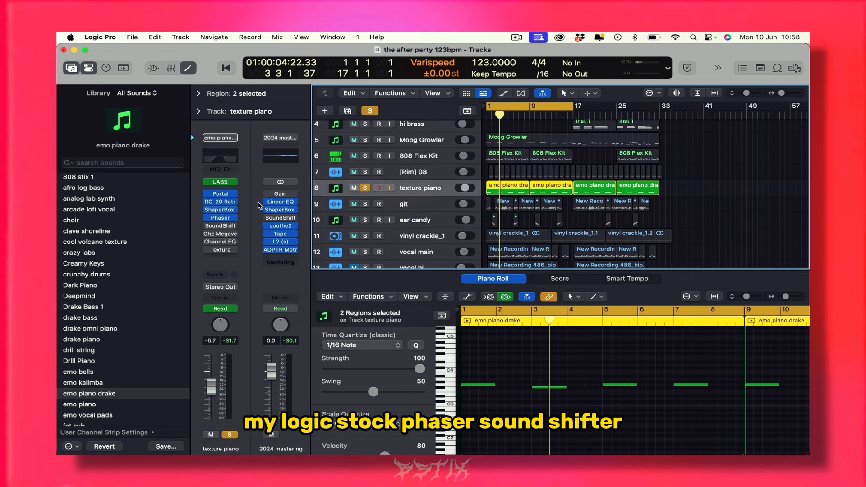
pyautogui.click(223, 228)
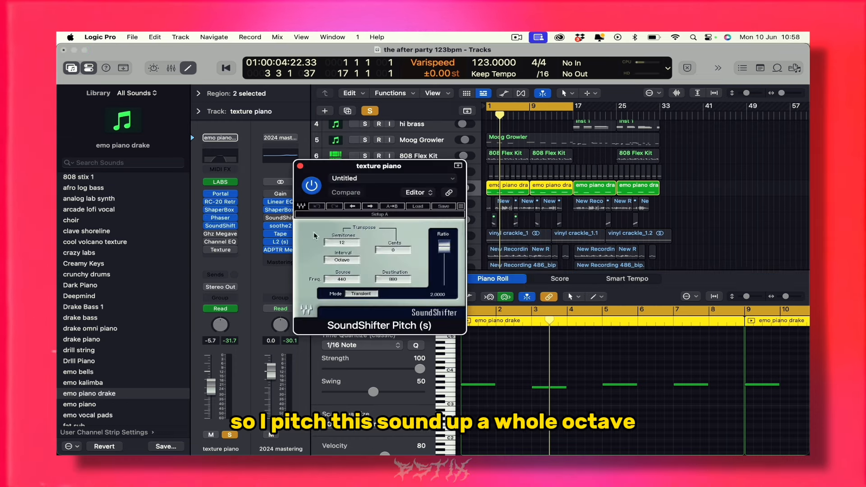
pyautogui.click(300, 166)
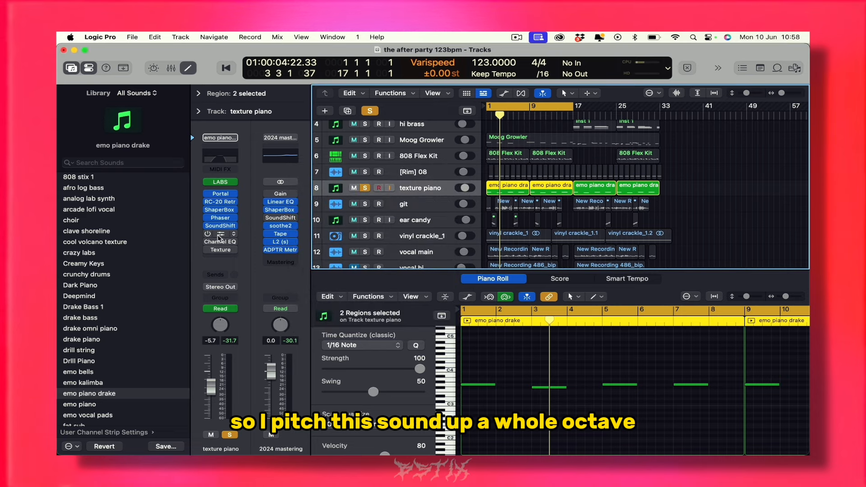
# Step: Enable Ghz Megaverb 3, Channel EQ and Texture on the texture piano channel, checking the reverb settings
pyautogui.click(220, 233)
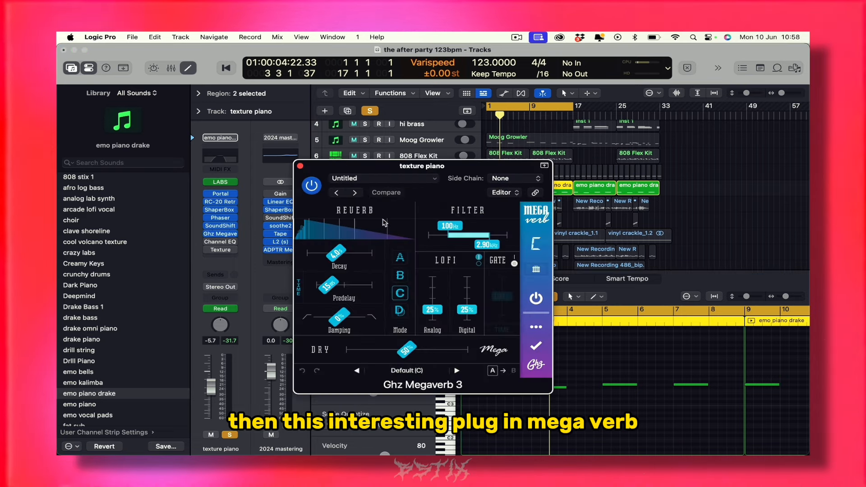
pyautogui.click(300, 166)
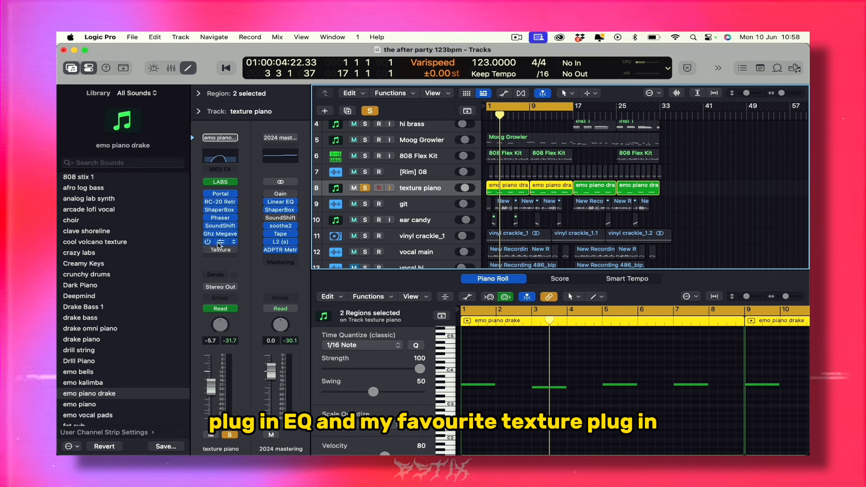
pyautogui.click(220, 250)
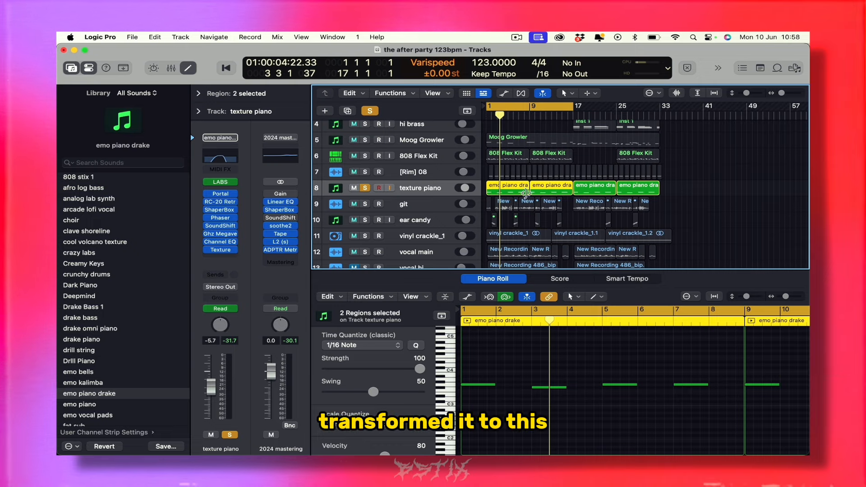
# Step: Play the soloed texture piano from the start with all its effects active
pyautogui.press('super+Left')
pyautogui.press('space')
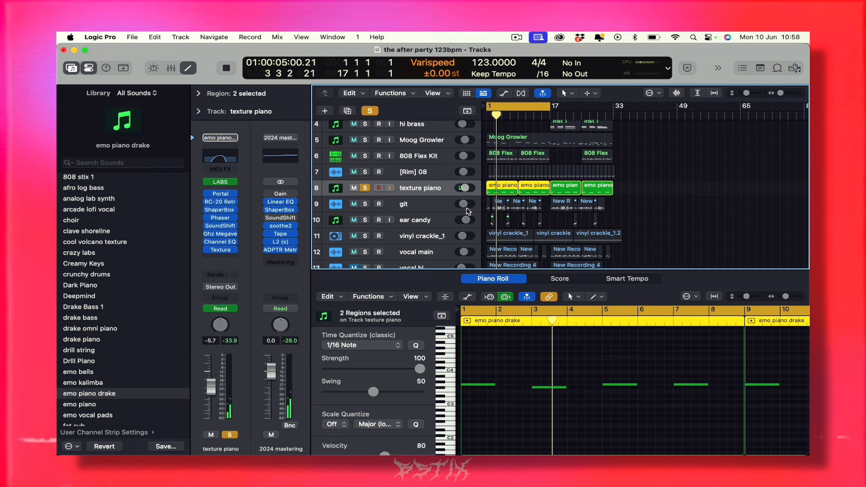
pyautogui.press('space')
# Step: Solo every track from main synth down to [Rim] 08 alongside the texture piano and play them together
pyautogui.moveTo(365, 173); pyautogui.dragTo(365, 126)
pyautogui.scroll(2, 358, 125)
pyautogui.press('space')
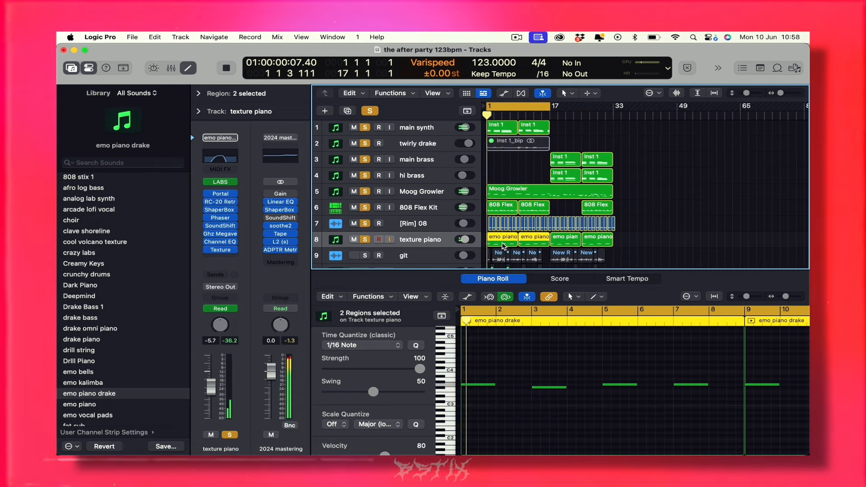
pyautogui.scroll(-1, 453, 232)
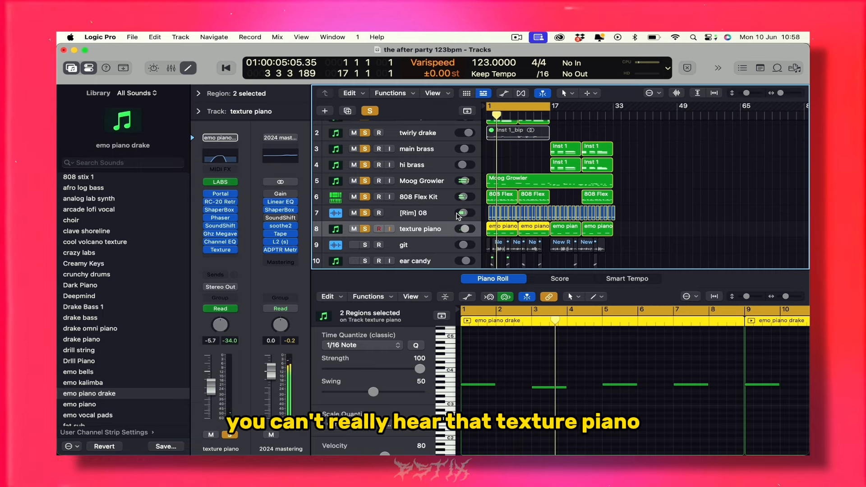
pyautogui.scroll(-1, 399, 206)
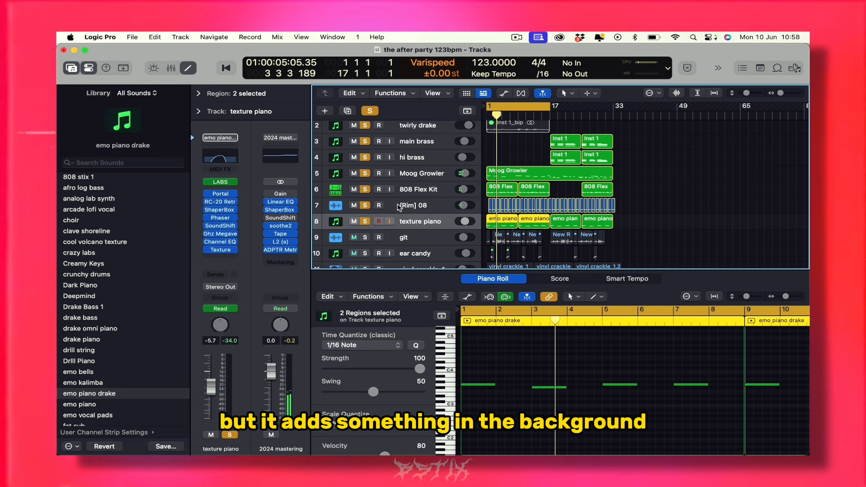
# Step: Clear all track solos, solo the git guitar track and zoom in on its audio regions
pyautogui.scroll(-1, 401, 199)
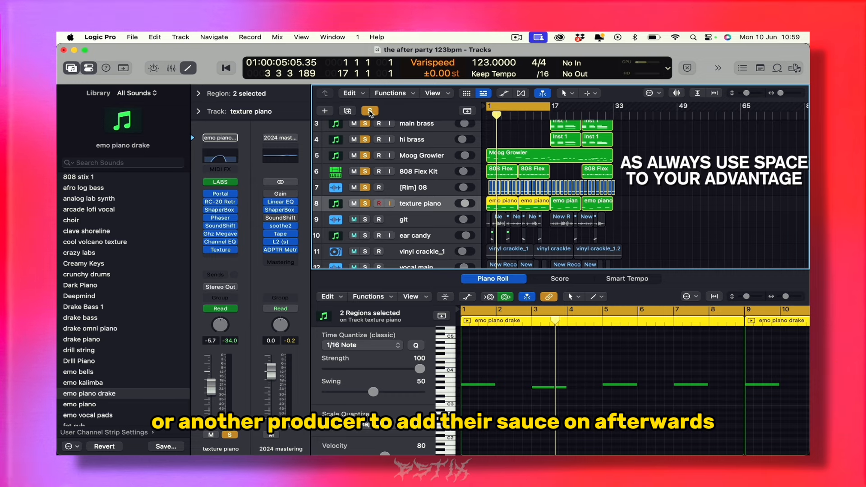
pyautogui.click(370, 111)
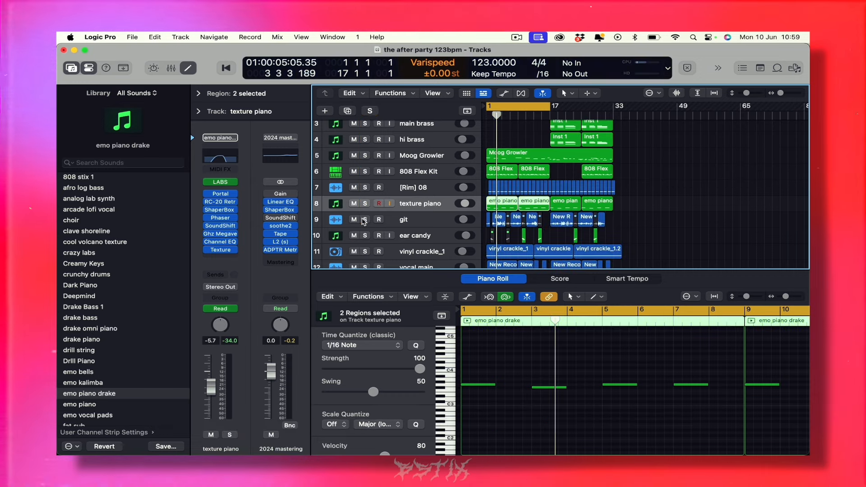
pyautogui.click(425, 221)
pyautogui.press('z')
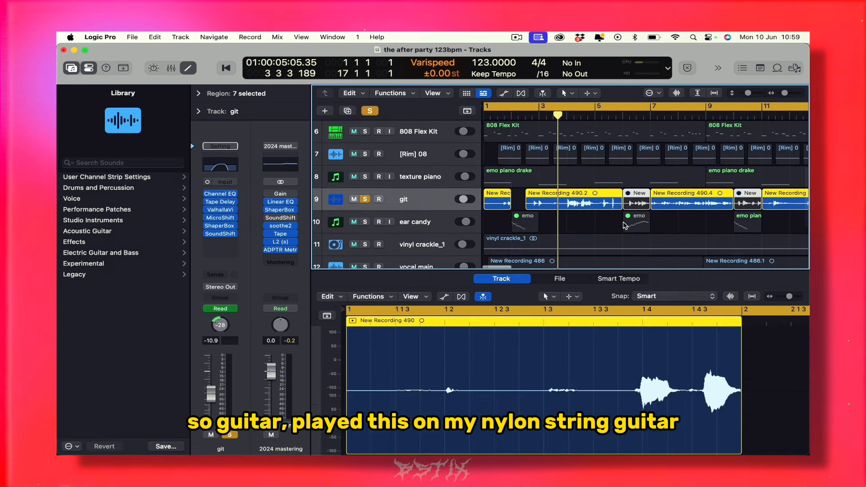
pyautogui.click(586, 221)
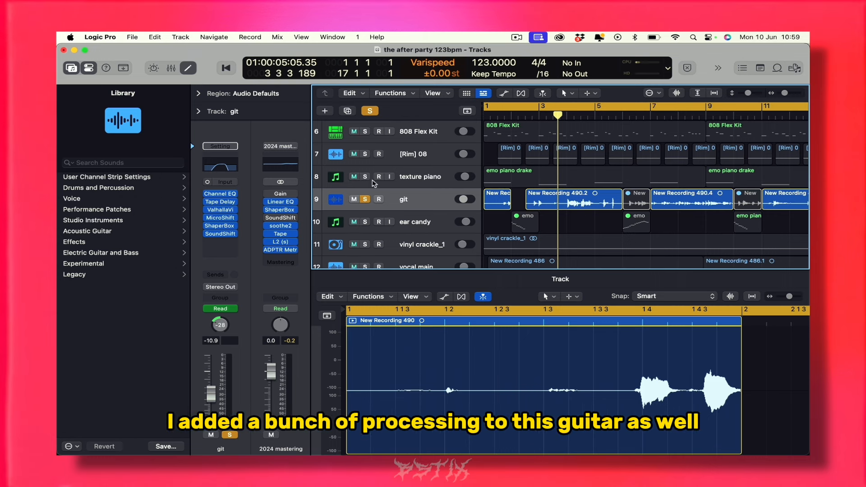
# Step: Bypass every effect on the git channel and play the dry guitar recording from the start
pyautogui.moveTo(207, 194); pyautogui.dragTo(204, 237)
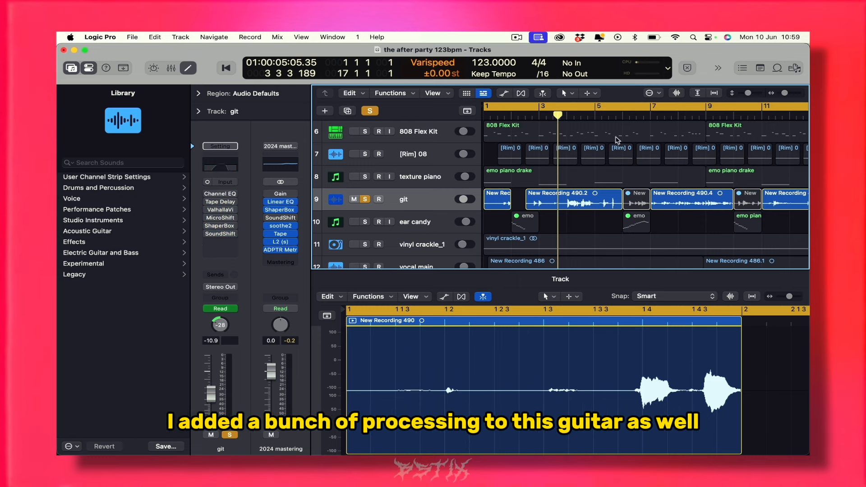
pyautogui.scroll(-5, 639, 181)
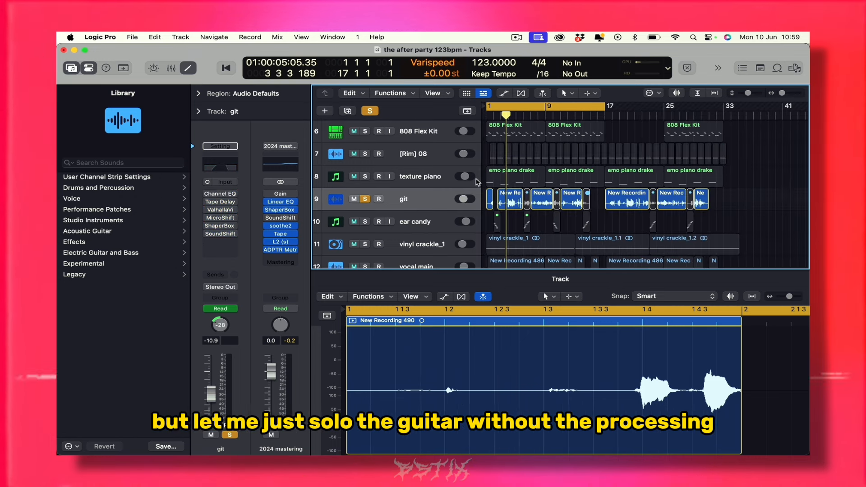
pyautogui.click(408, 201)
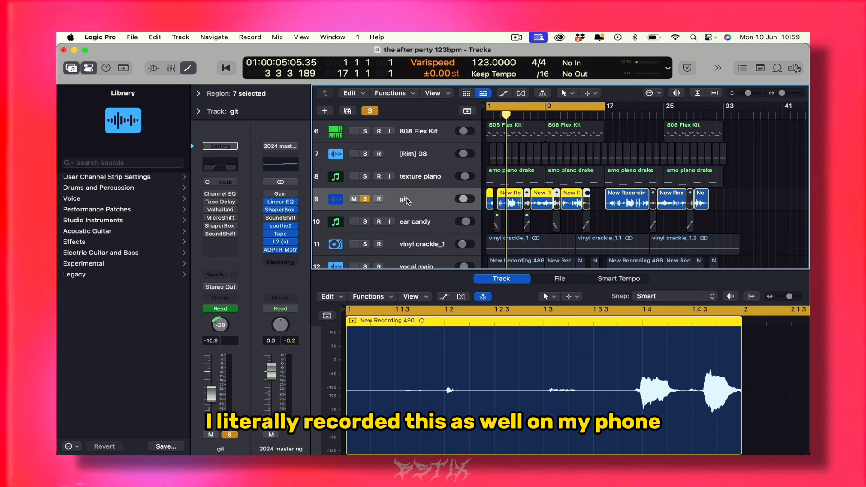
pyautogui.press('Return')
pyautogui.press('space')
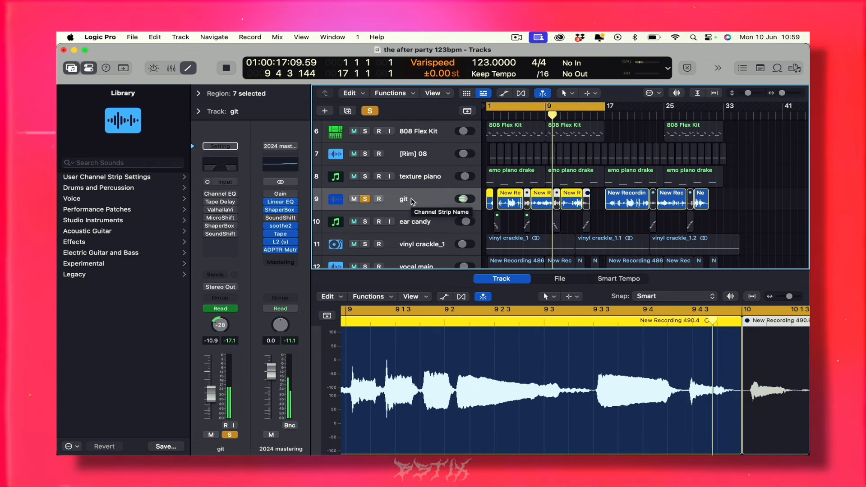
pyautogui.press('space')
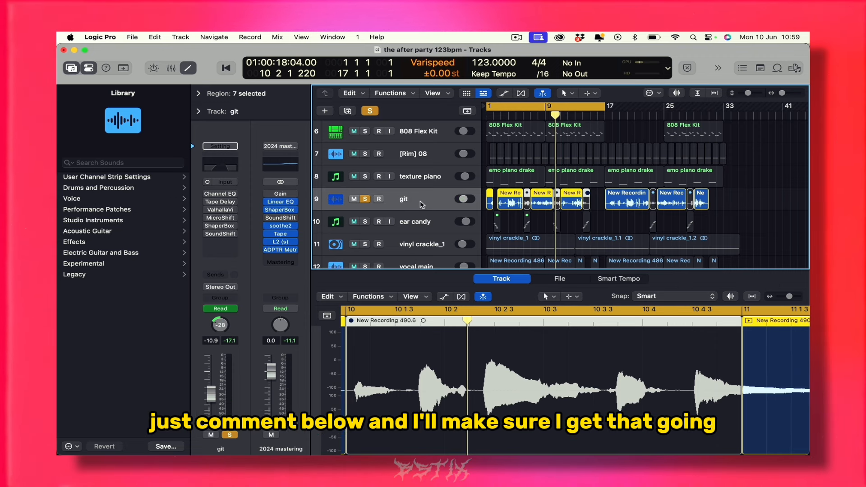
# Step: Re-enable Channel EQ, Tape Delay, the Valhalla reverb, MicroShift and ShaperBox on the git channel, checking ShaperBox's volume curve
pyautogui.moveTo(209, 203)
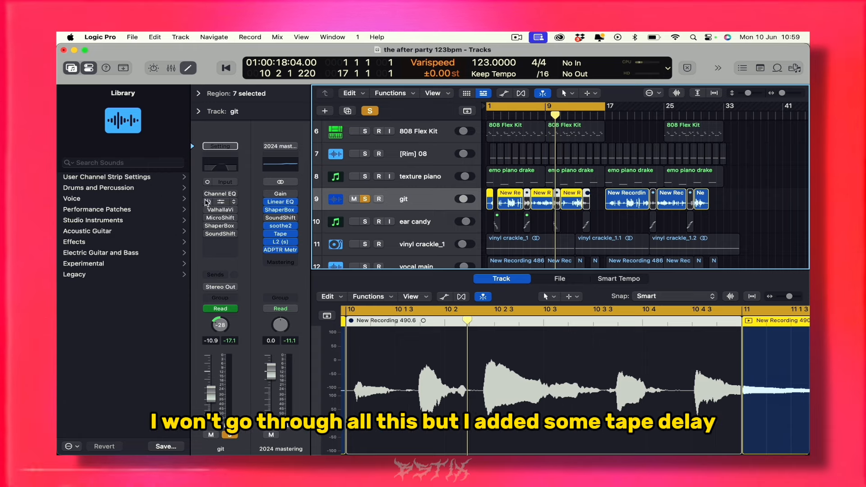
pyautogui.click(207, 218)
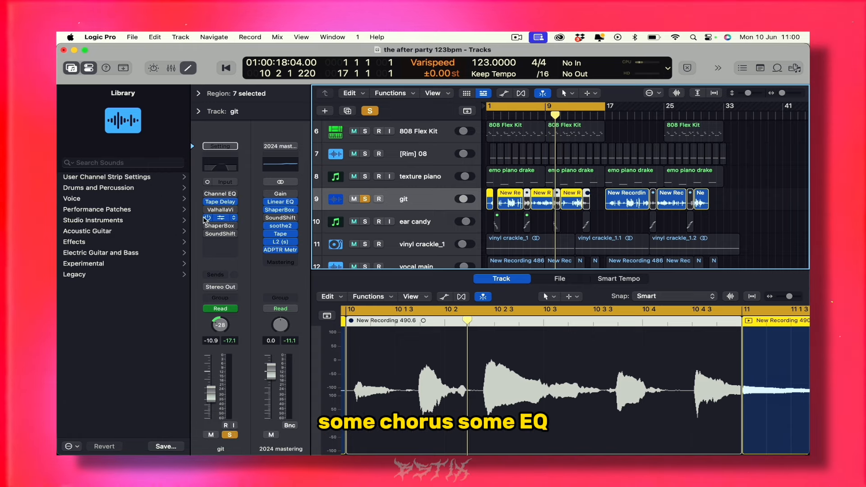
pyautogui.click(207, 194)
pyautogui.click(207, 209)
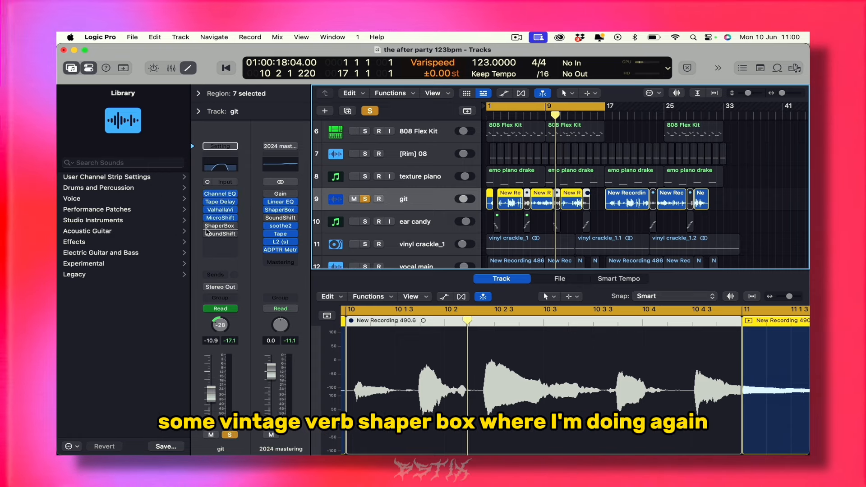
pyautogui.click(221, 227)
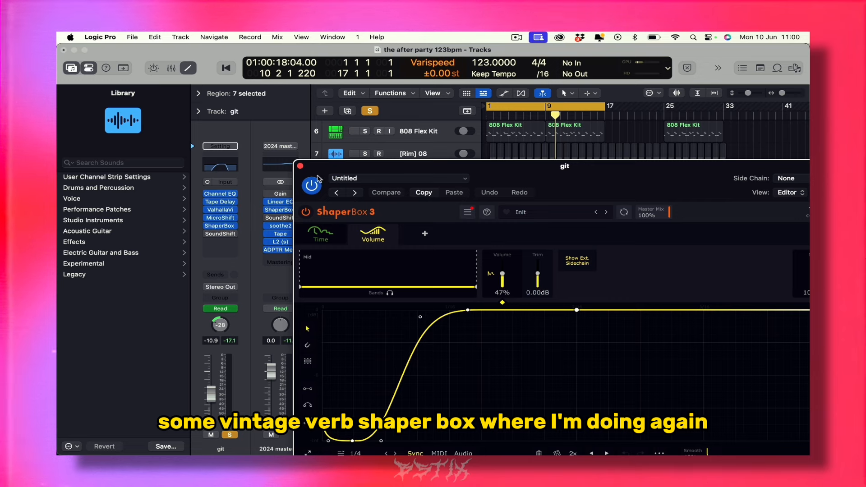
pyautogui.click(300, 166)
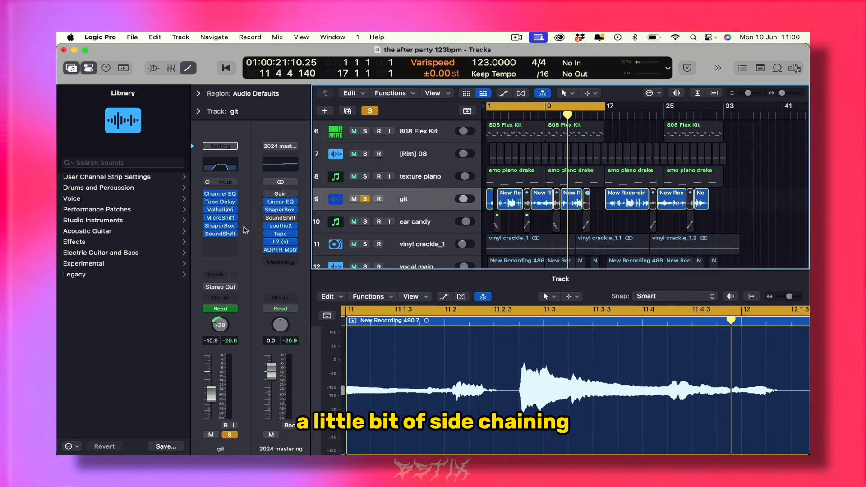
# Step: Re-enable SoundShifter Pitch on the git channel and check its dual-mono transposition settings
pyautogui.click(212, 233)
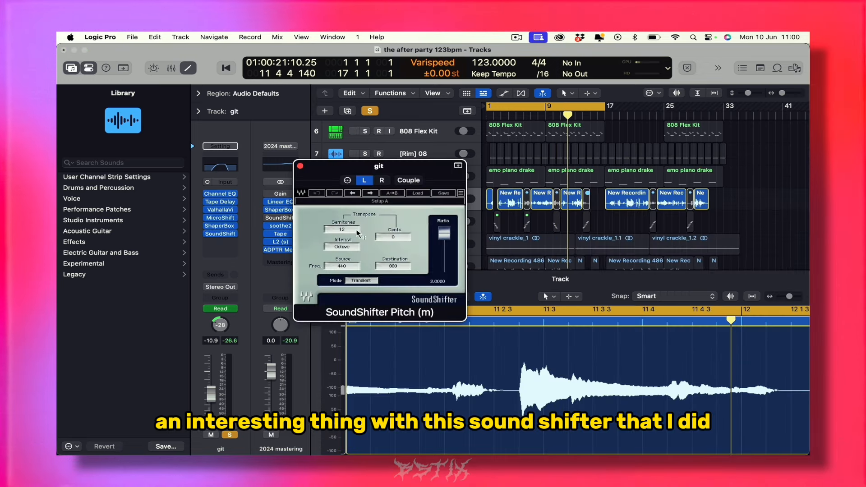
pyautogui.click(341, 229)
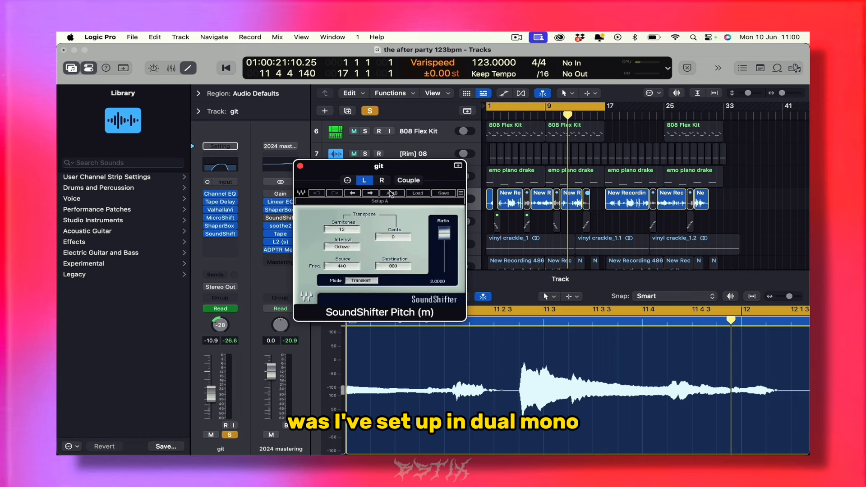
pyautogui.click(300, 166)
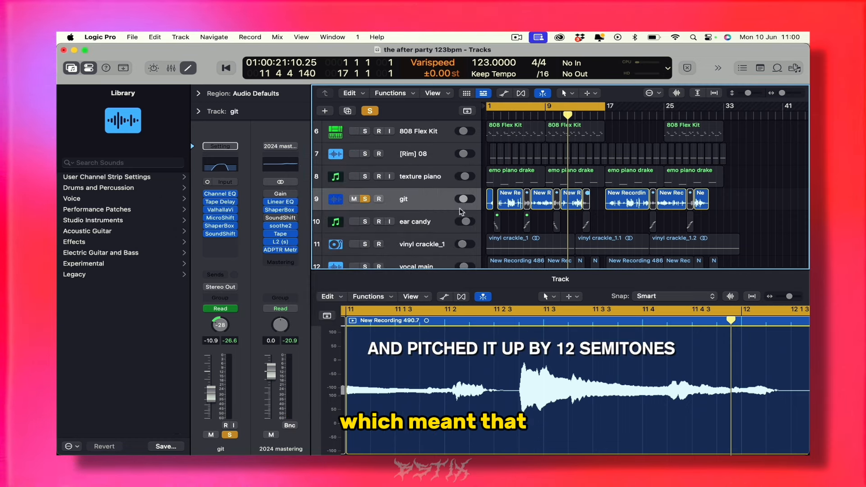
# Step: Play the soloed guitar from the start with all its effects active
pyautogui.click(366, 199)
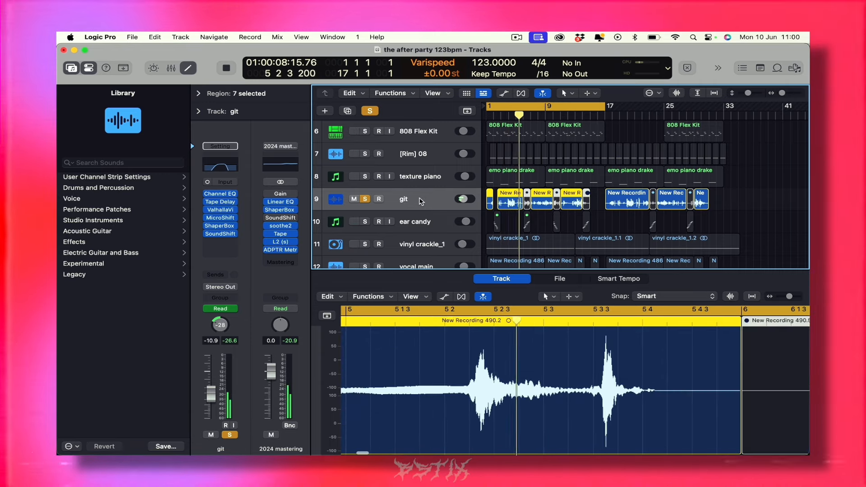
pyautogui.click(719, 68)
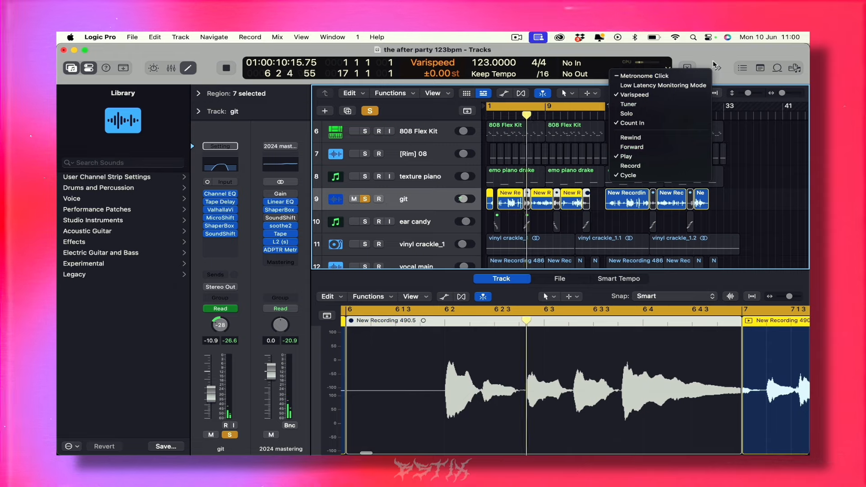
pyautogui.click(718, 60)
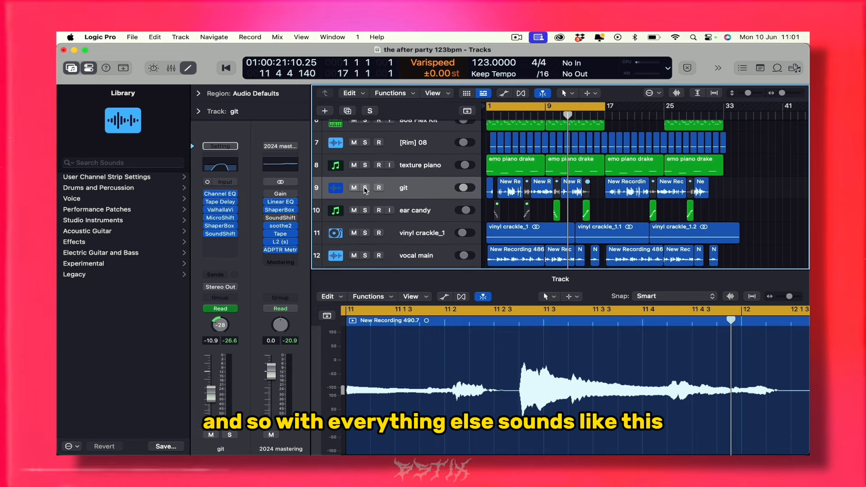
# Step: Solo the git track together with all the tracks above it and play them from the start
pyautogui.moveTo(365, 190); pyautogui.dragTo(365, 142)
pyautogui.scroll(4, 368, 198)
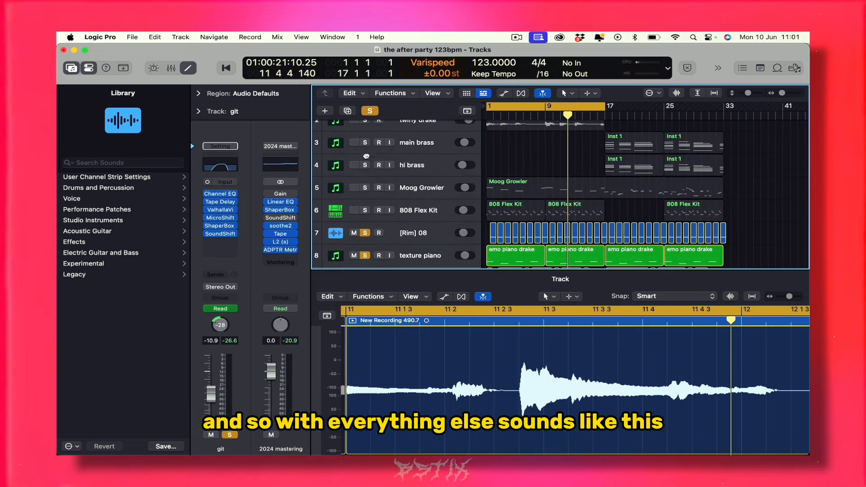
pyautogui.moveTo(365, 210); pyautogui.dragTo(362, 121)
pyautogui.press('space')
pyautogui.scroll(-6, 403, 162)
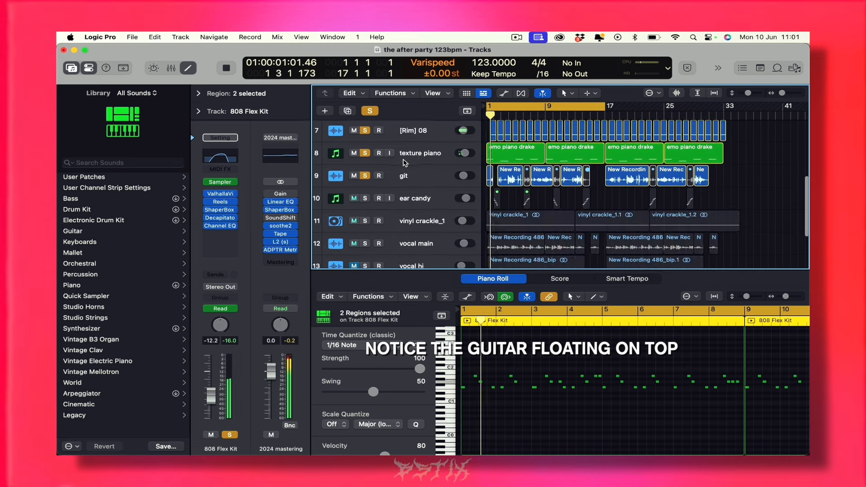
pyautogui.click(409, 175)
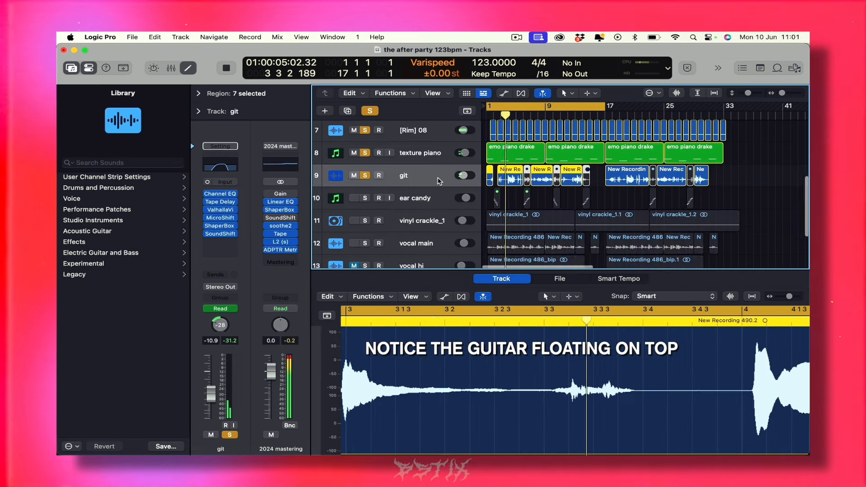
pyautogui.press('super+Left')
pyautogui.press('super+Left')
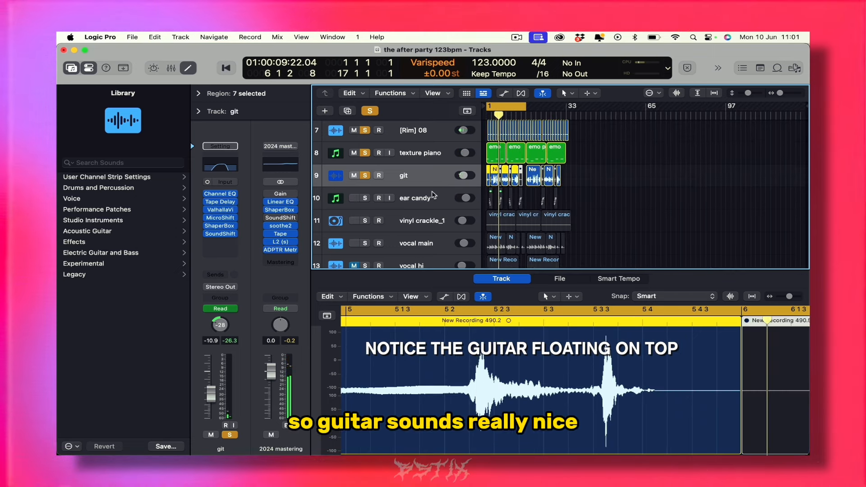
# Step: Solo the ear candy track and enlarge its regions in the arrangement
pyautogui.scroll(-1, 429, 178)
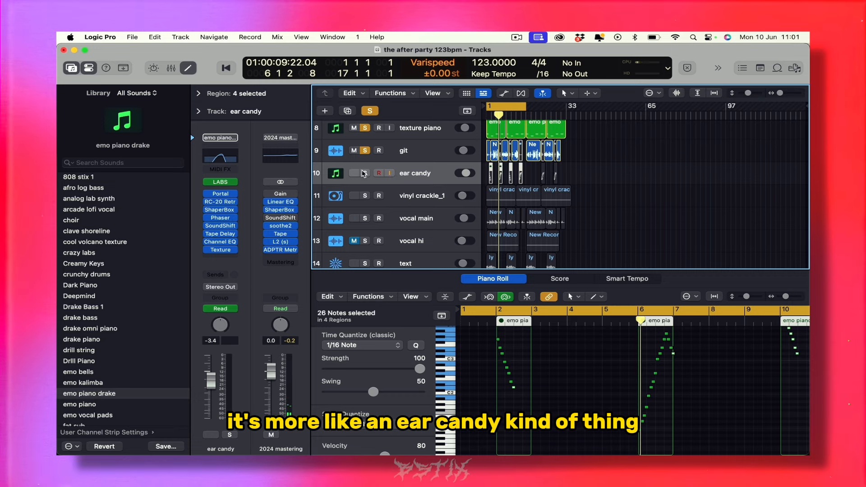
pyautogui.click(365, 173)
pyautogui.press('super+Right')
pyautogui.press('super+Right')
pyautogui.press('super+Right')
pyautogui.press('super+Right')
pyautogui.press('super+Right')
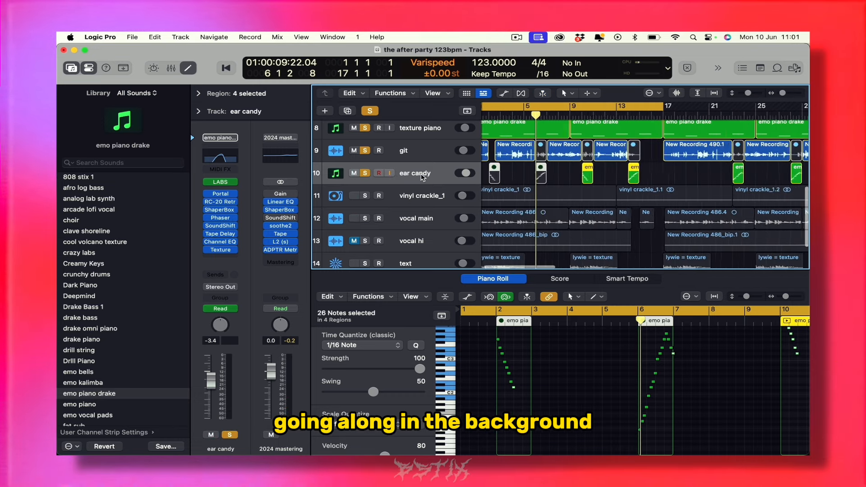
# Step: Set the cycle range from bar 10 to bar 16 and play the ear candy track on its own
pyautogui.press('super+Left')
pyautogui.hscroll(1, 532, 179)
pyautogui.click(594, 107)
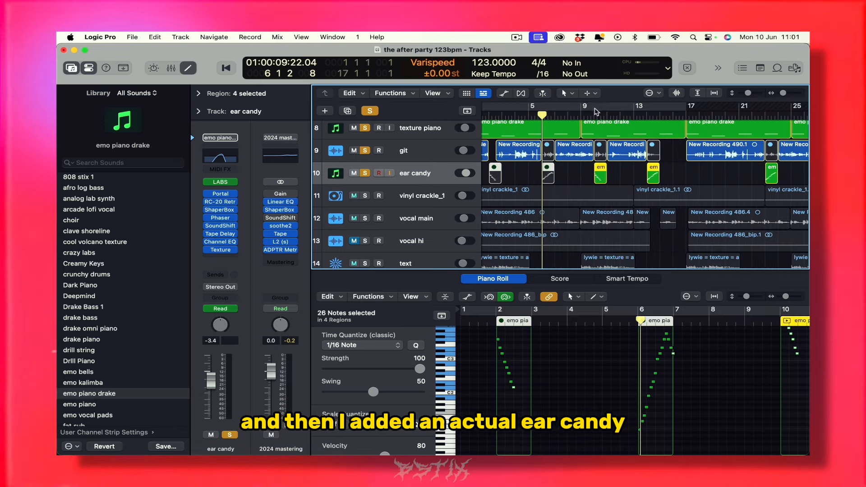
pyautogui.moveTo(596, 111); pyautogui.dragTo(675, 109)
pyautogui.press('space')
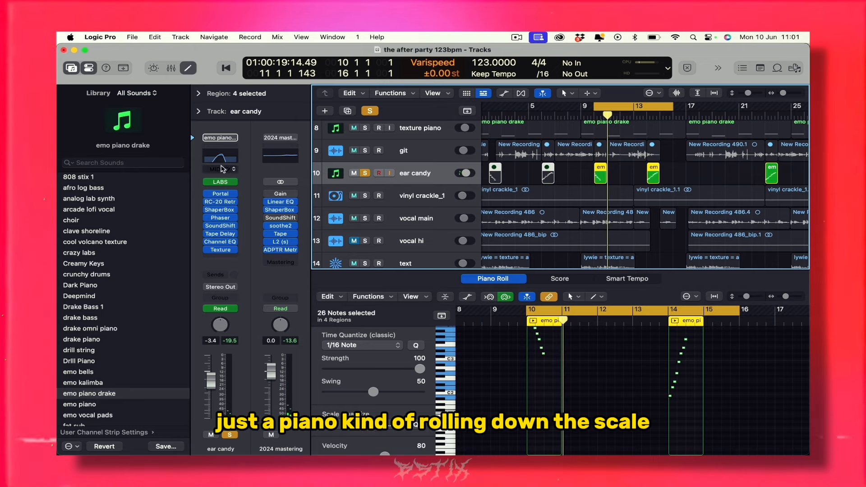
# Step: Examine the LABS piano preset and the SoundShifter Pitch settings on the ear candy channel
pyautogui.click(220, 182)
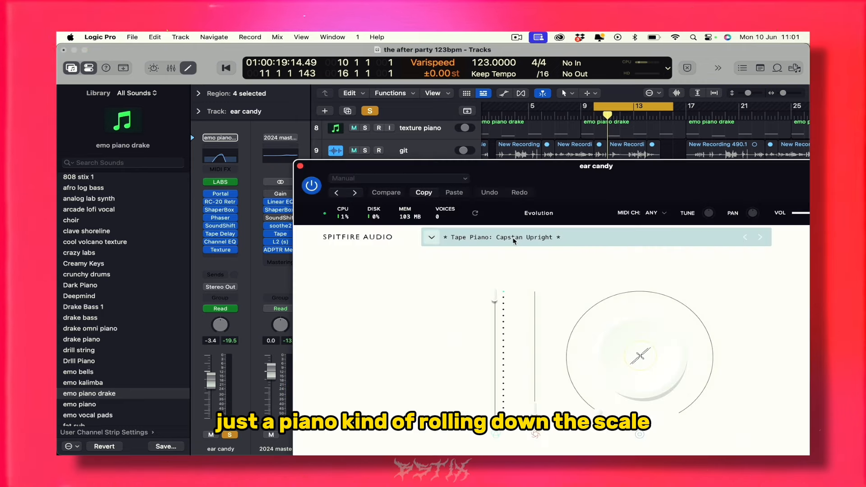
pyautogui.click(300, 167)
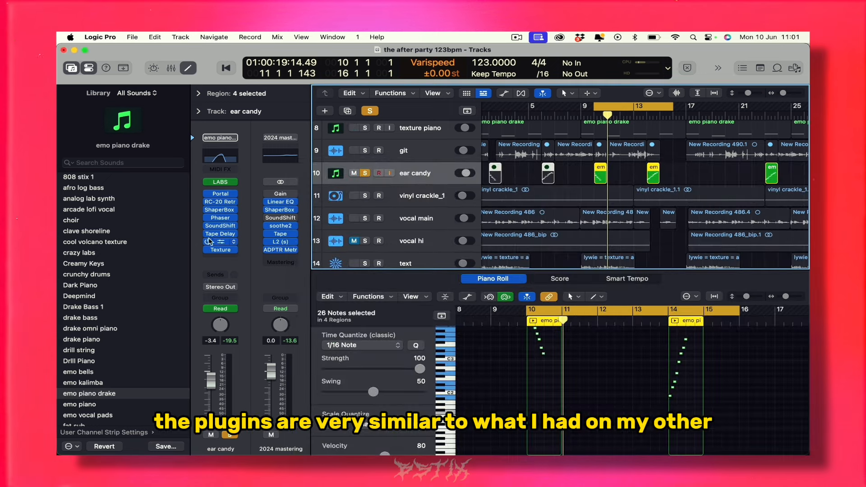
pyautogui.click(221, 227)
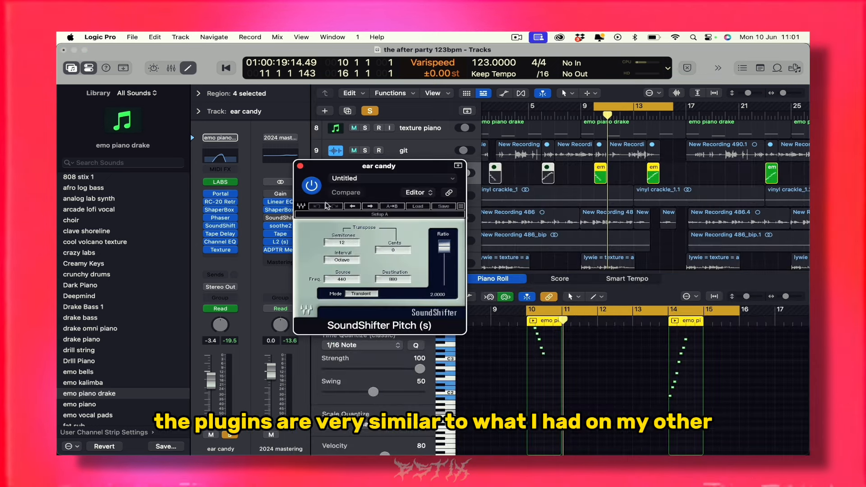
pyautogui.click(300, 166)
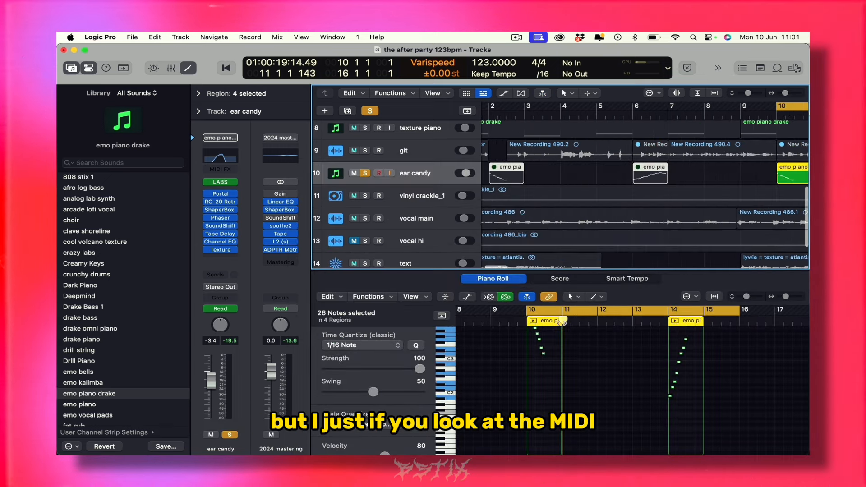
# Step: Play the ear candy's descending piano run from bar 10 and its ascending run from bar 14 in the Piano Roll
pyautogui.scroll(3, 558, 370)
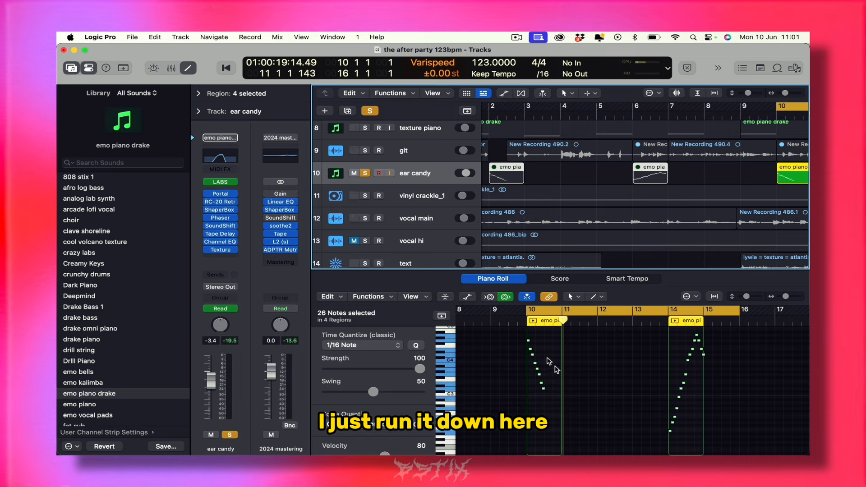
pyautogui.doubleClick(522, 324)
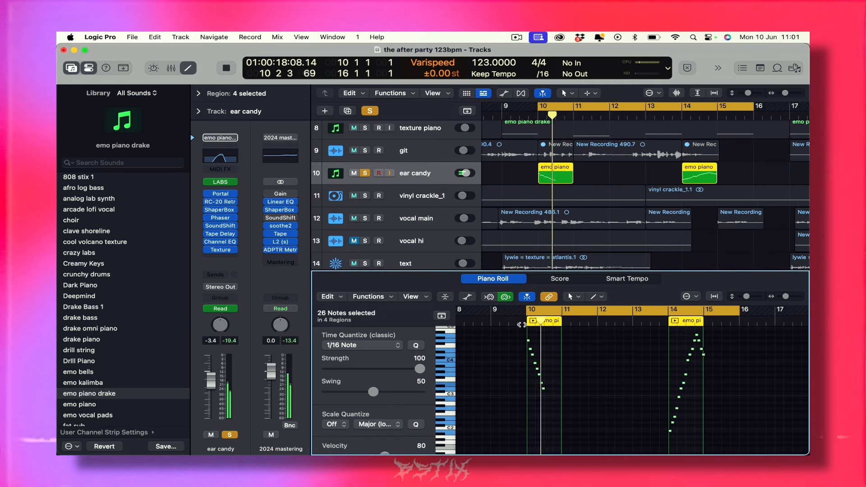
pyautogui.press('space')
pyautogui.doubleClick(666, 327)
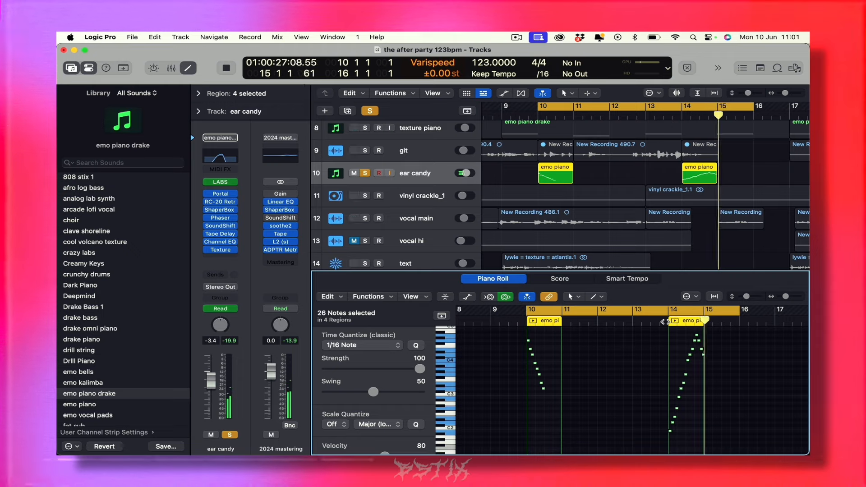
# Step: Stop playback and set the cycle range from bar 1 to bar 16, with the arrangement zoomed out
pyautogui.press('space')
pyautogui.scroll(-1, 649, 195)
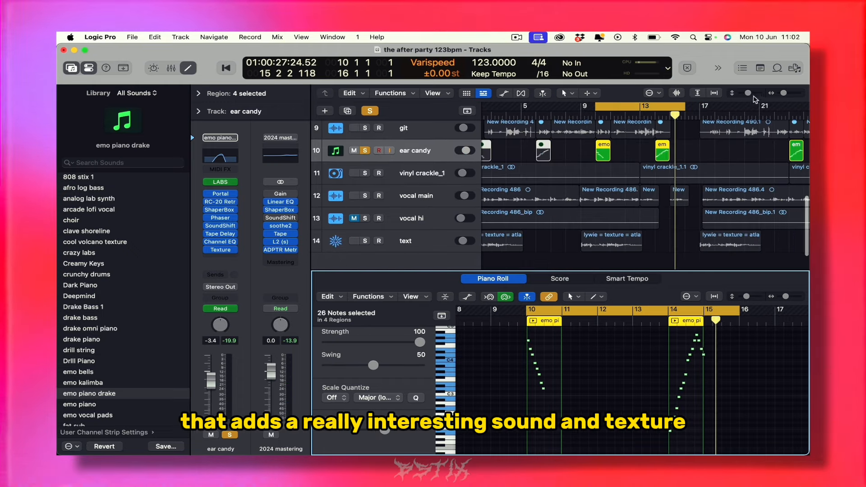
pyautogui.moveTo(748, 93); pyautogui.dragTo(745, 93)
pyautogui.scroll(-4, 574, 170)
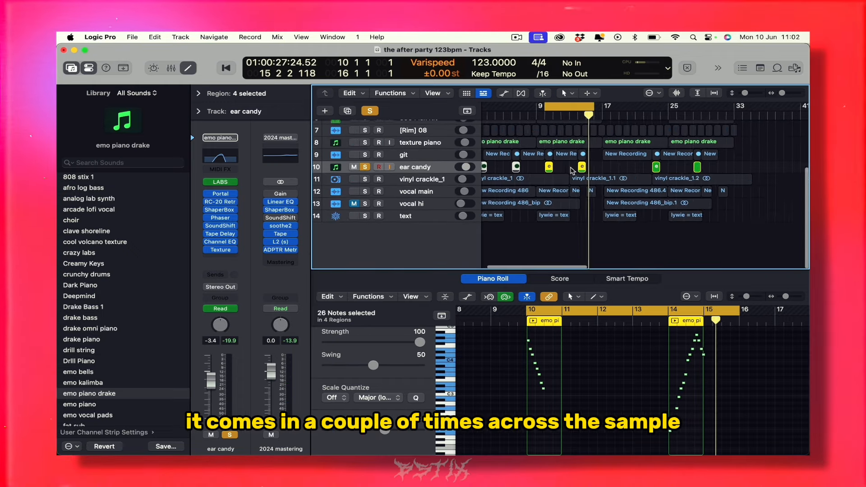
pyautogui.moveTo(560, 107); pyautogui.dragTo(467, 112)
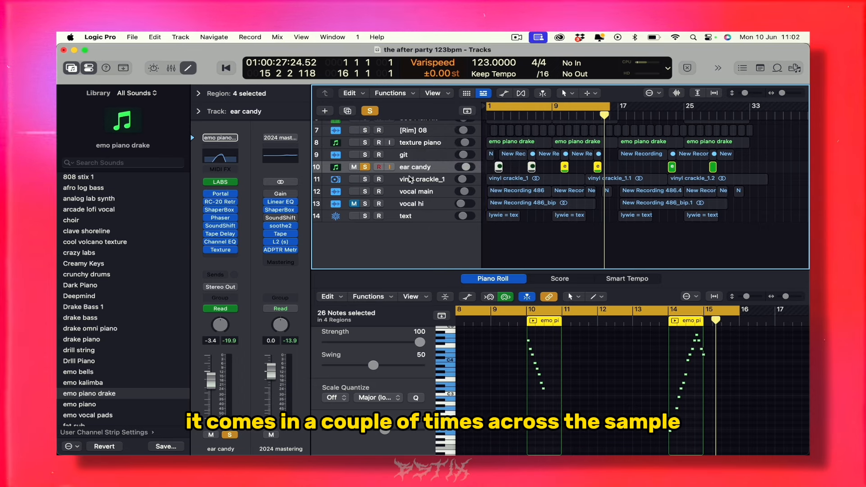
# Step: Solo the vinyl crackle track in place of ear candy and select it
pyautogui.click(365, 167)
pyautogui.click(366, 179)
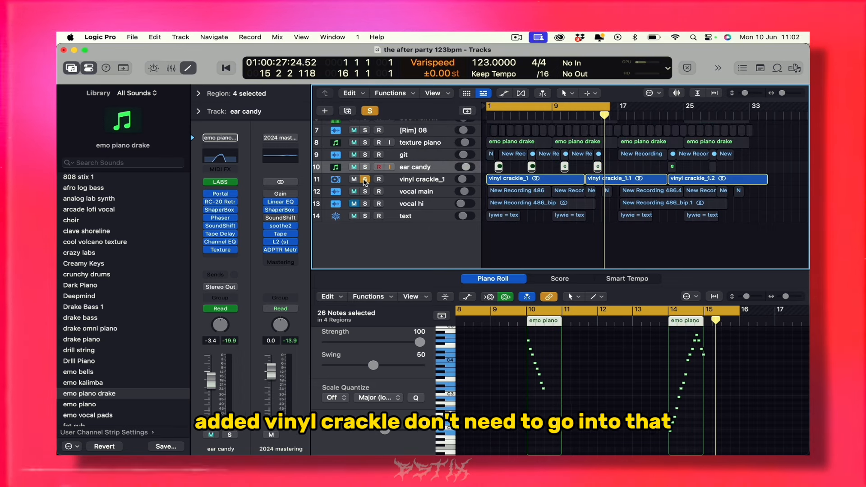
pyautogui.click(401, 184)
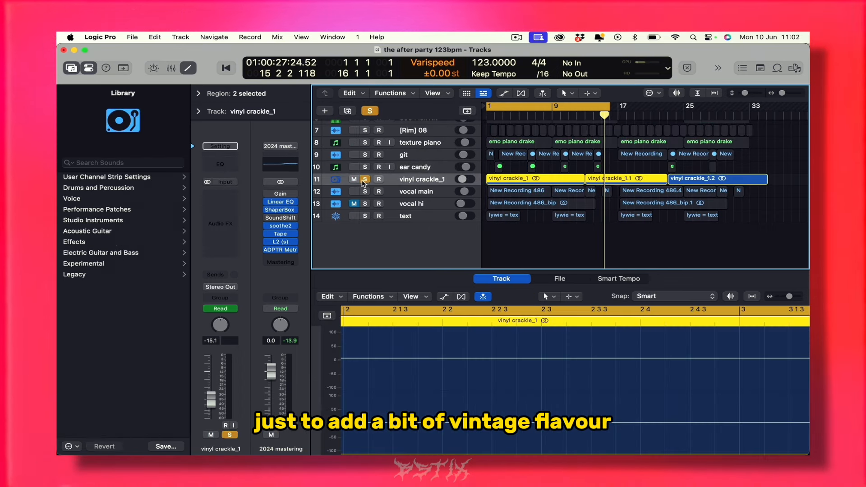
# Step: Solo the vocal main track in place of vinyl crackle and select it
pyautogui.click(365, 180)
pyautogui.click(365, 192)
pyautogui.click(414, 192)
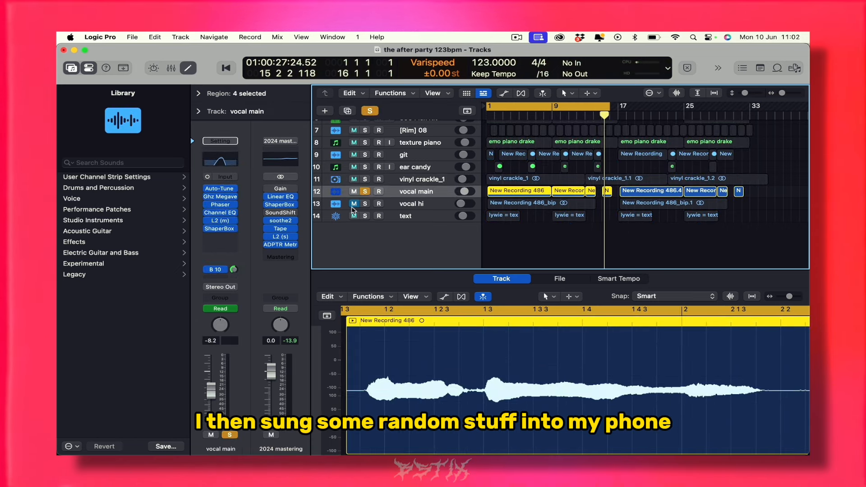
# Step: Bypass all six effects on vocal main, from Auto-Tune to ShaperBox, and play the enlarged vocal regions dry
pyautogui.moveTo(208, 190)
pyautogui.moveTo(207, 220); pyautogui.dragTo(207, 230)
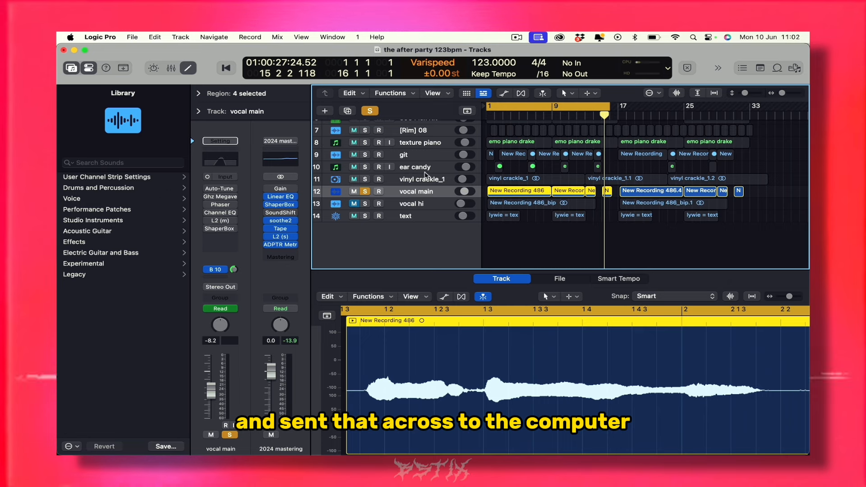
pyautogui.moveTo(746, 93); pyautogui.dragTo(751, 92)
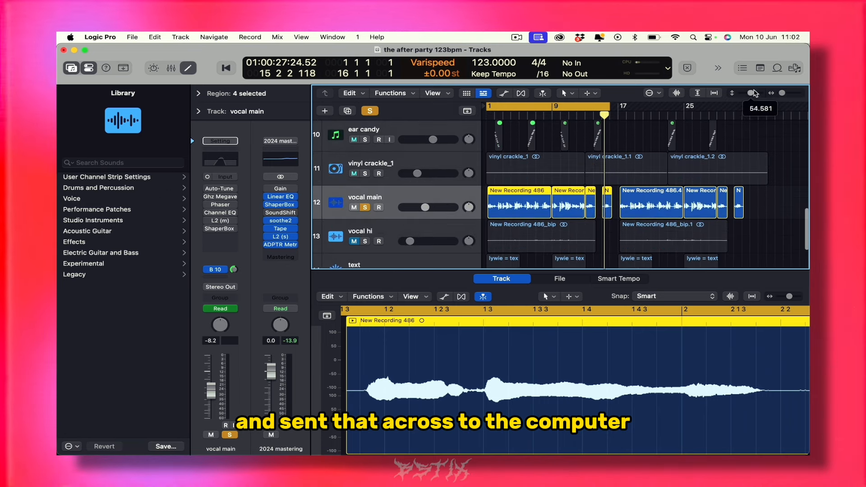
pyautogui.press('super+Right')
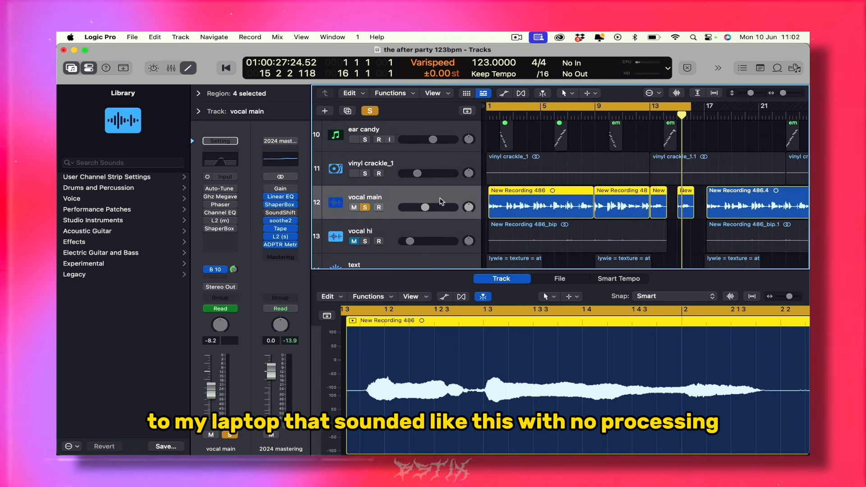
pyautogui.press('space')
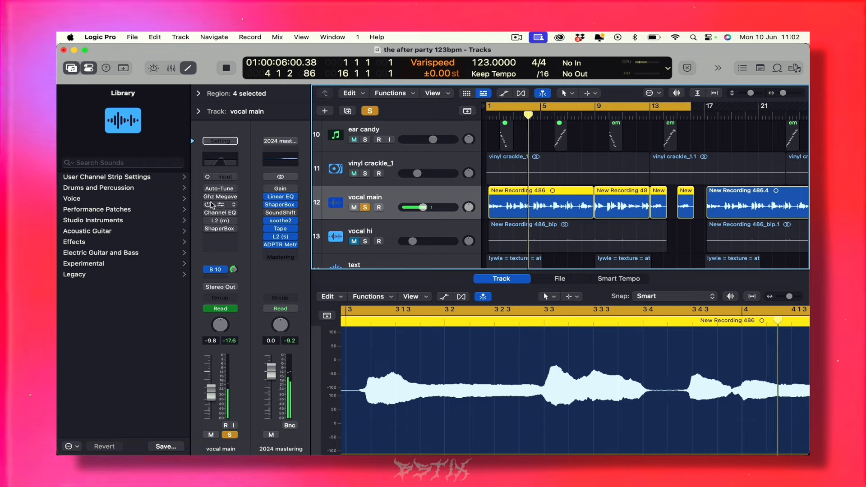
# Step: Re-enable Auto-Tune, Megaverb, Phaser and Channel EQ one by one on the playing vocal, checking the Auto-Tune key and scale
pyautogui.click(221, 189)
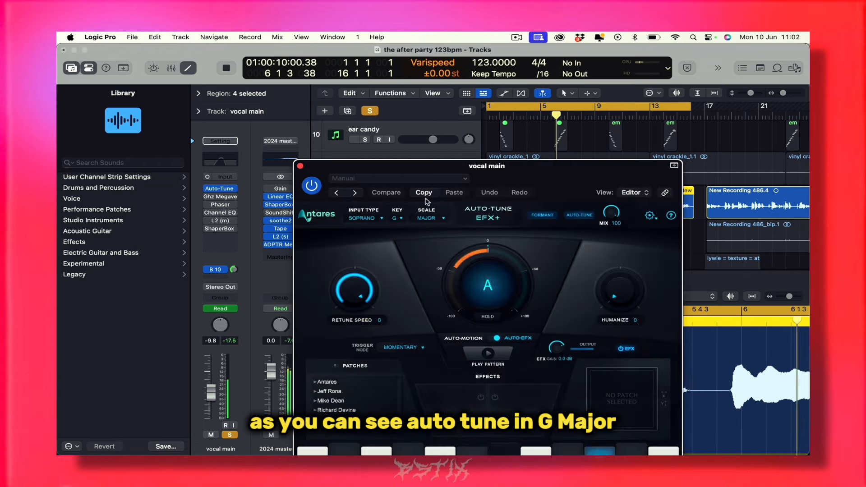
pyautogui.click(300, 166)
pyautogui.click(208, 197)
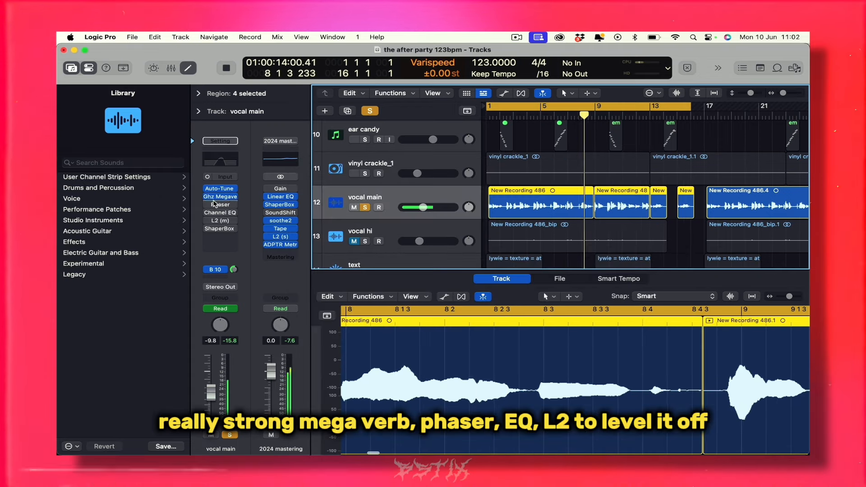
pyautogui.click(208, 204)
pyautogui.click(207, 212)
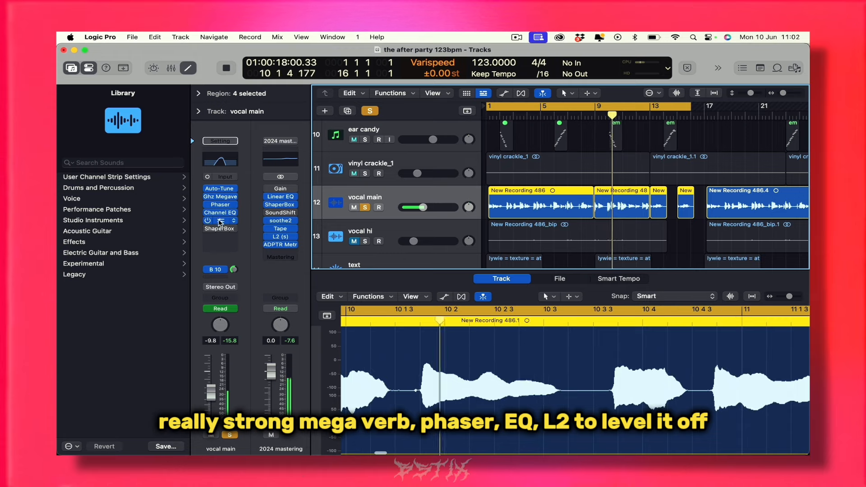
# Step: Re-enable the L2 limiter and ShaperBox on vocal main, checking their plug-in windows
pyautogui.click(221, 221)
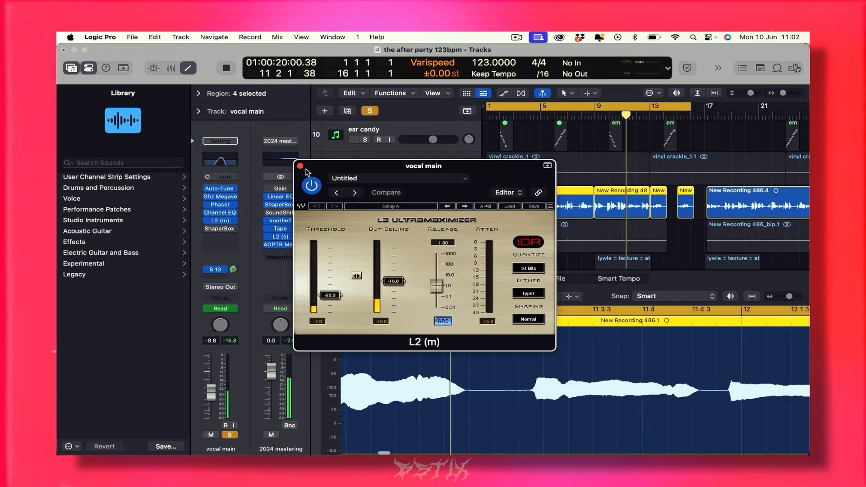
pyautogui.click(300, 166)
pyautogui.click(221, 228)
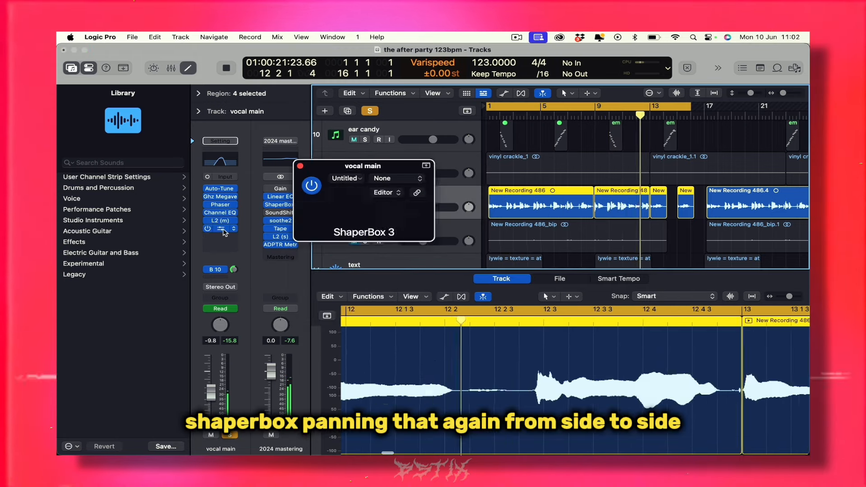
pyautogui.click(300, 167)
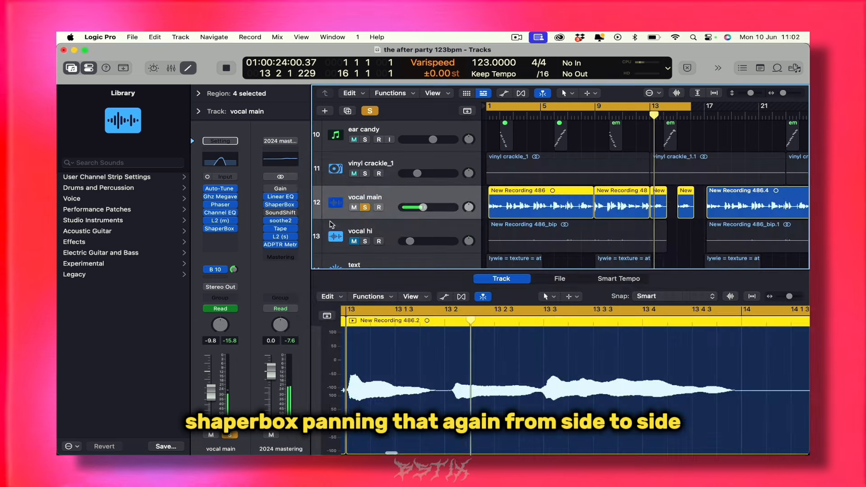
# Step: Trace the vocal main's Bus 10 send to Aux 1 and examine the Doubler4 preset there
pyautogui.click(221, 270)
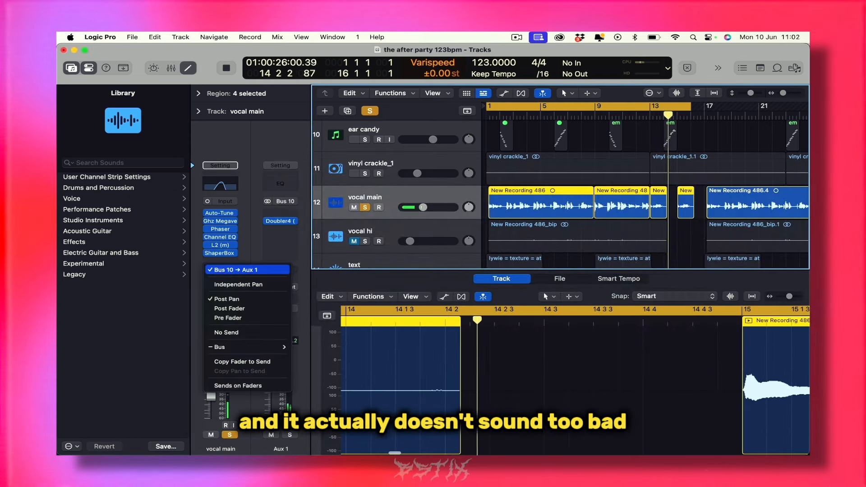
pyautogui.click(248, 262)
pyautogui.click(280, 222)
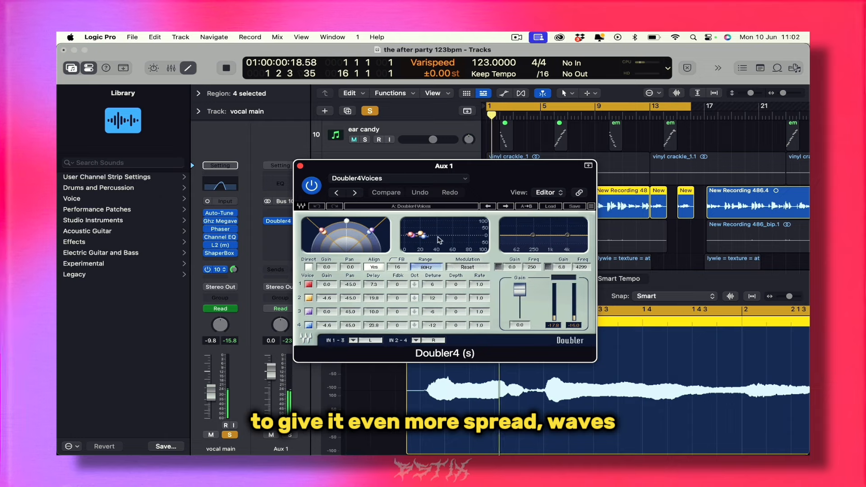
pyautogui.click(301, 167)
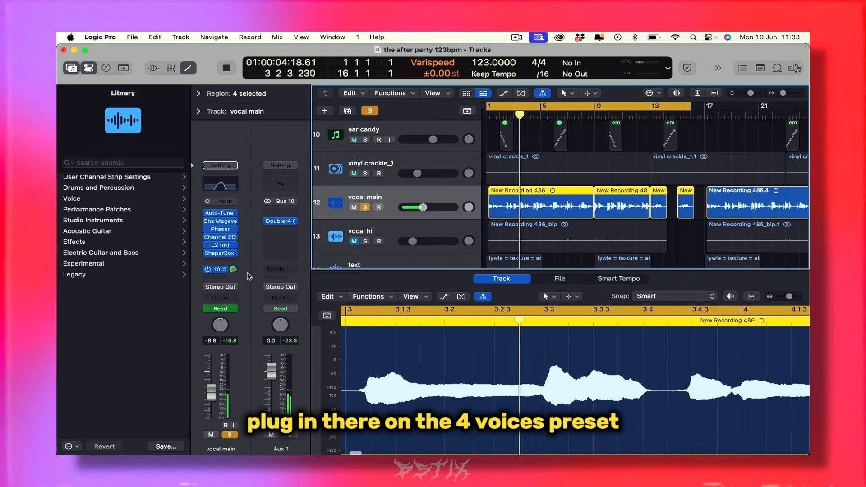
# Step: Stop playback, view the muted vocal hi track, and return to vocal main with its solo switched off
pyautogui.scroll(-2, 399, 223)
pyautogui.click(378, 203)
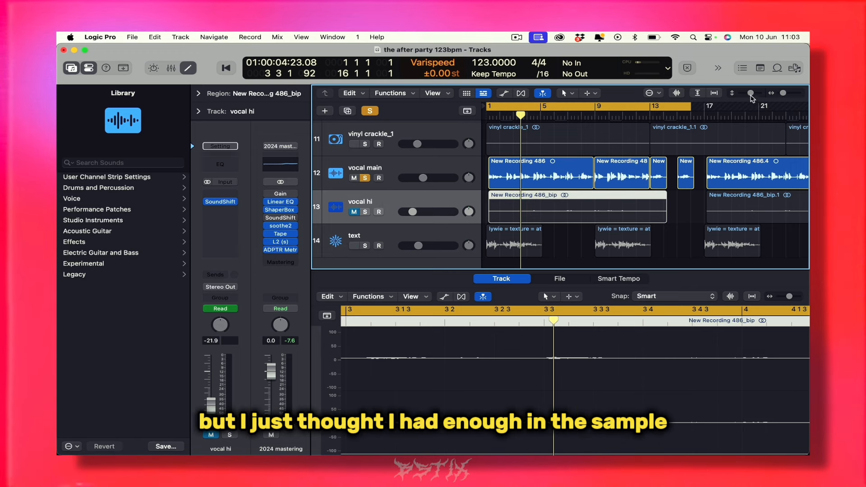
pyautogui.moveTo(751, 94); pyautogui.dragTo(748, 95)
pyautogui.scroll(-5, 527, 161)
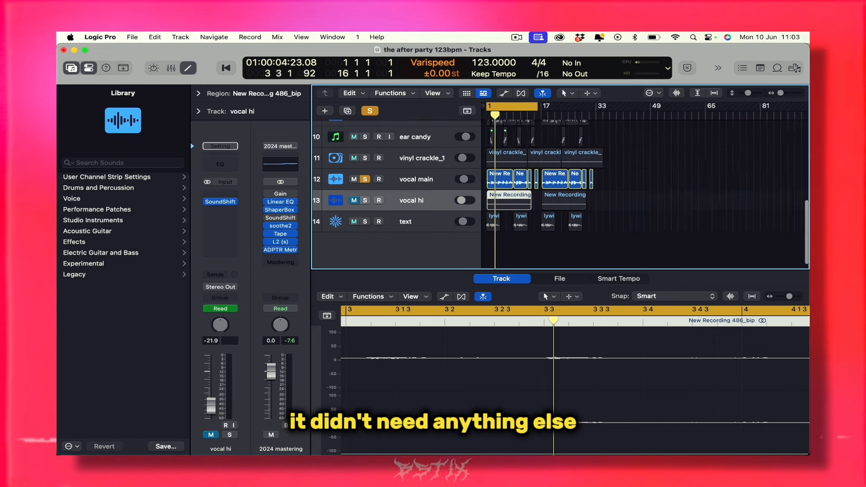
pyautogui.click(378, 177)
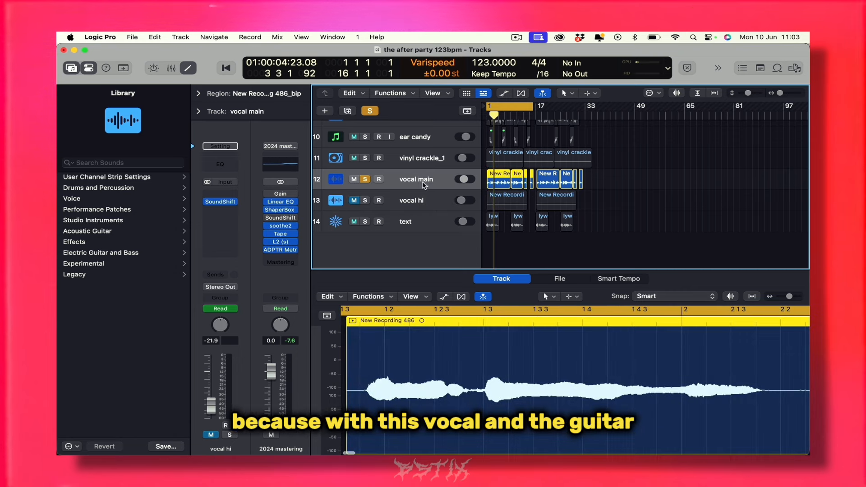
pyautogui.scroll(1, 406, 167)
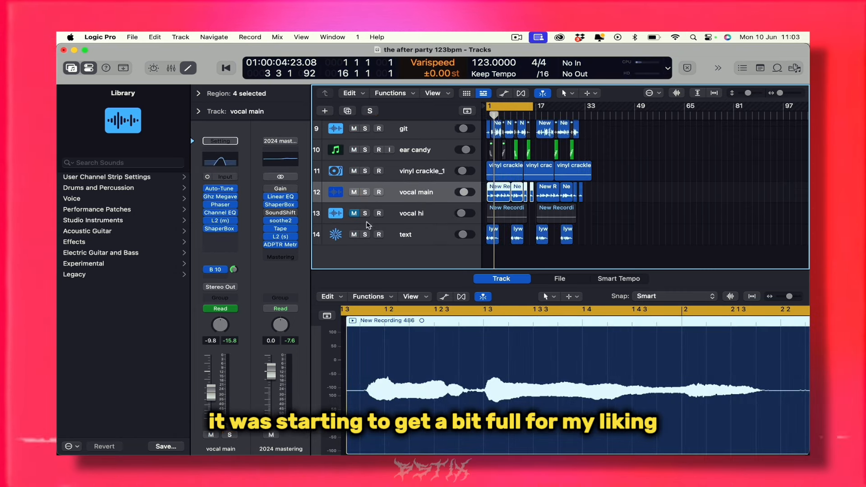
# Step: Solo the text track and play its texture regions from bar 1
pyautogui.click(423, 235)
pyautogui.scroll(2, 424, 237)
pyautogui.scroll(2, 508, 235)
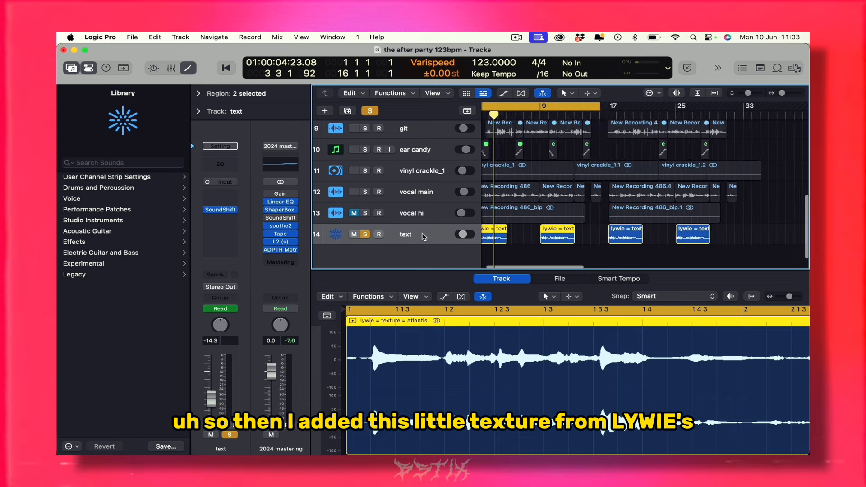
pyautogui.hotkey('shift', 'space')
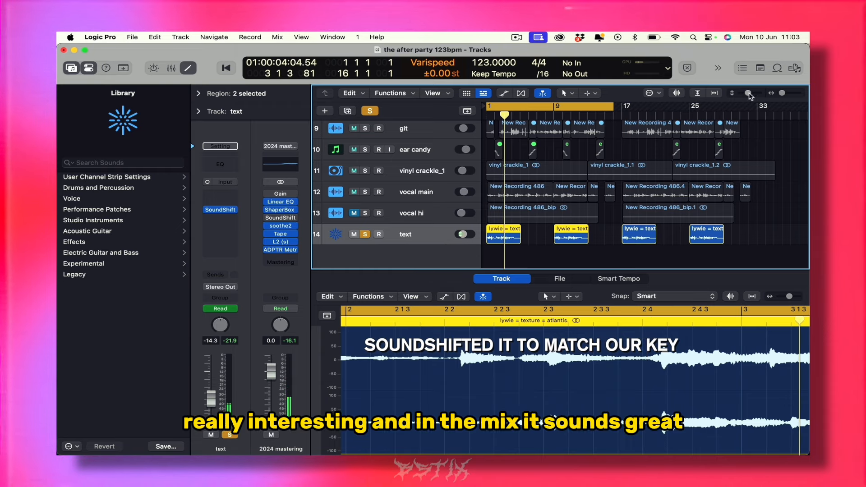
# Step: Clear all solos, fit all 14 tracks in the arrangement and play the full sample from bar 1
pyautogui.moveTo(748, 93); pyautogui.dragTo(742, 94)
pyautogui.click(371, 111)
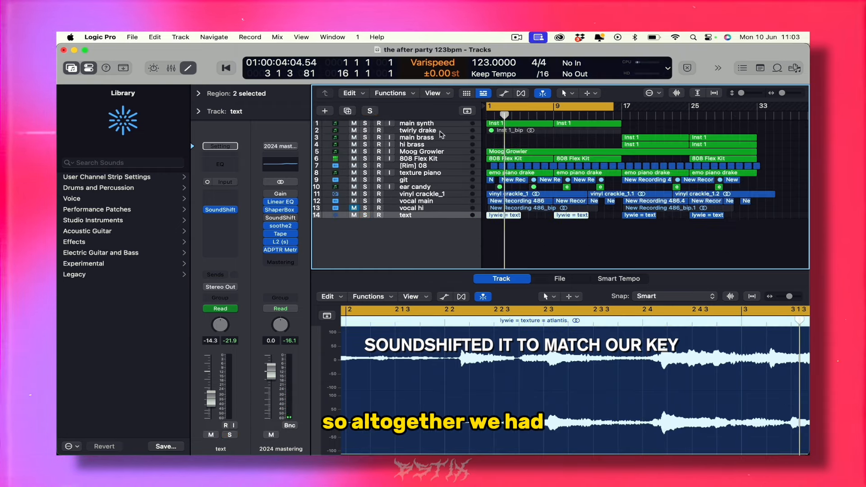
pyautogui.press('space')
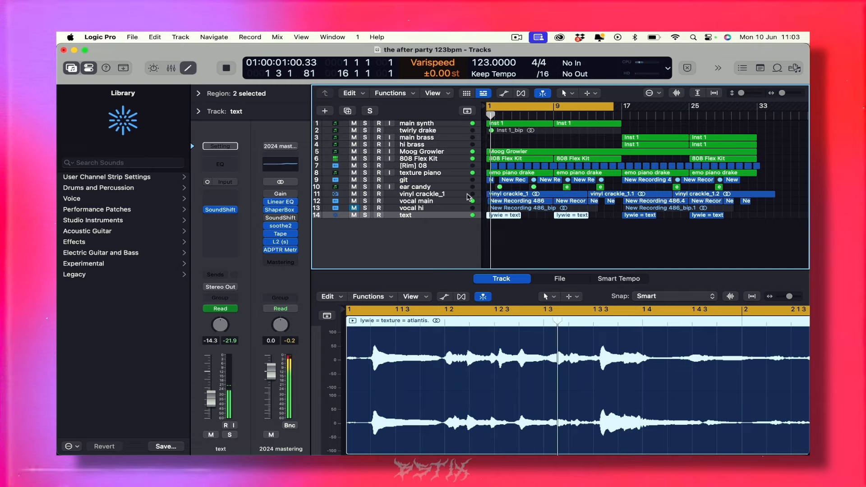
pyautogui.press('super+Left')
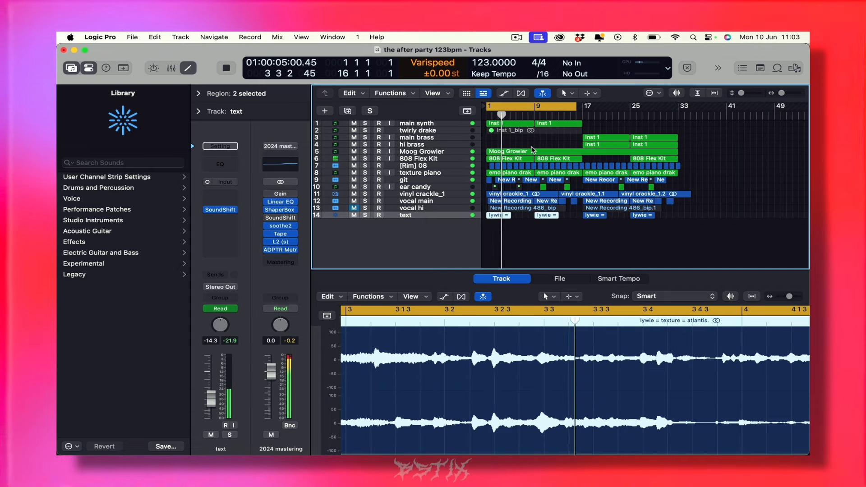
# Step: Move the cycle range to bars 17 to 32 and examine the Moog Growler bass notes there in the Piano Roll
pyautogui.moveTo(539, 104); pyautogui.dragTo(636, 109)
pyautogui.press('super+Right')
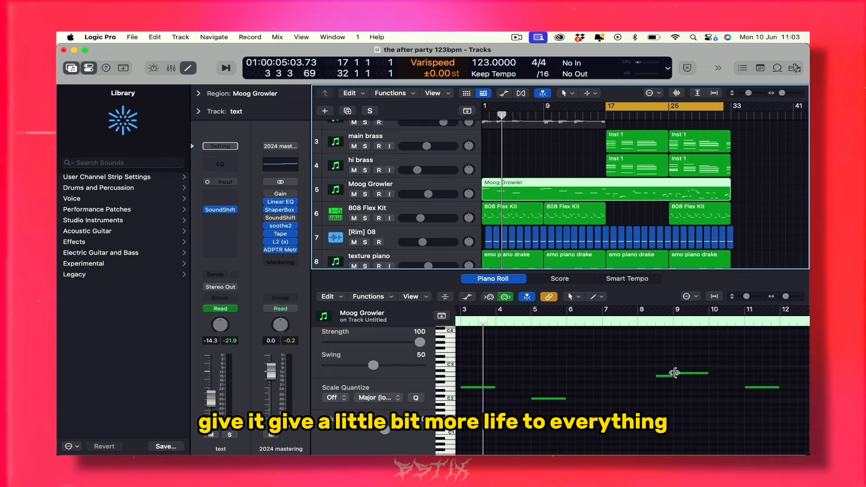
pyautogui.scroll(-5, 674, 373)
pyautogui.hscroll(6, 627, 384)
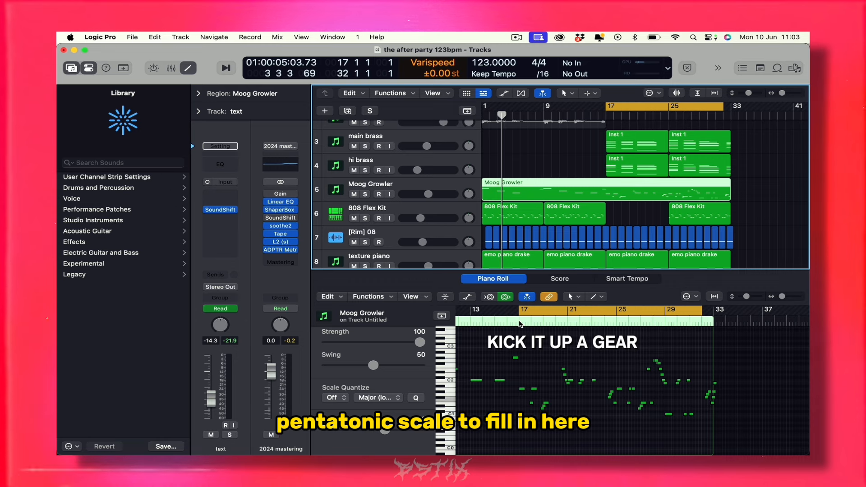
# Step: Show the four main brass and hi brass regions together in the Piano Roll and examine their chords
pyautogui.moveTo(582, 145); pyautogui.dragTo(707, 171)
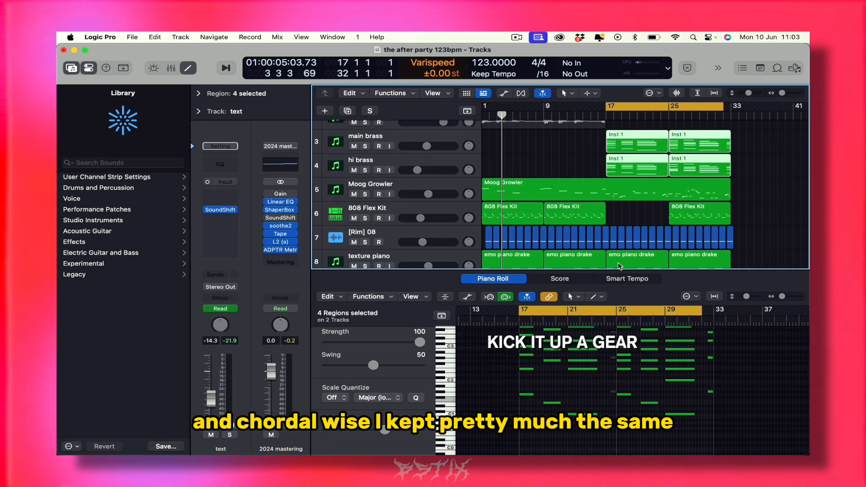
pyautogui.click(583, 431)
pyautogui.scroll(3, 567, 364)
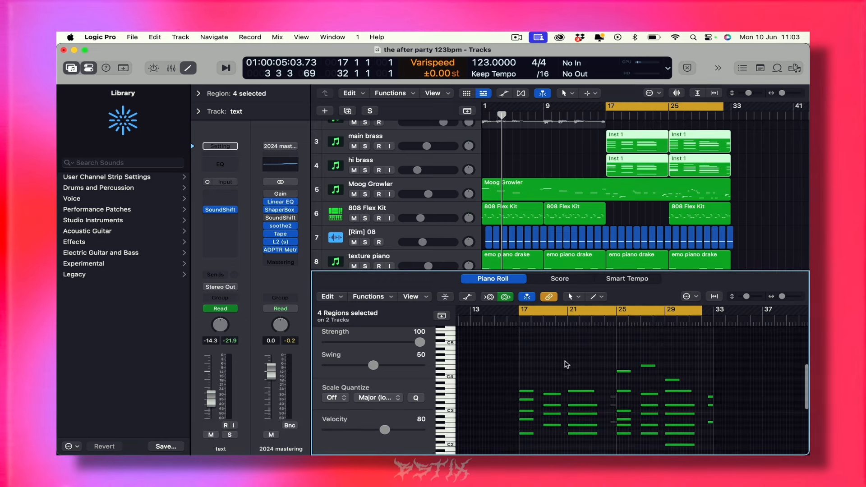
pyautogui.scroll(1, 566, 364)
# Step: Audition the final brass chord near bar 33, extend the cycle range to bar 33, and select the main brass track
pyautogui.moveTo(707, 357); pyautogui.dragTo(718, 448)
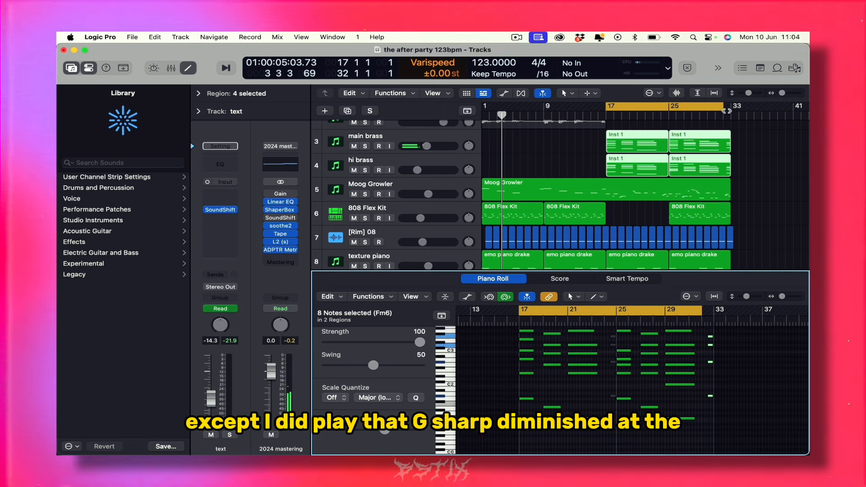
pyautogui.click(723, 108)
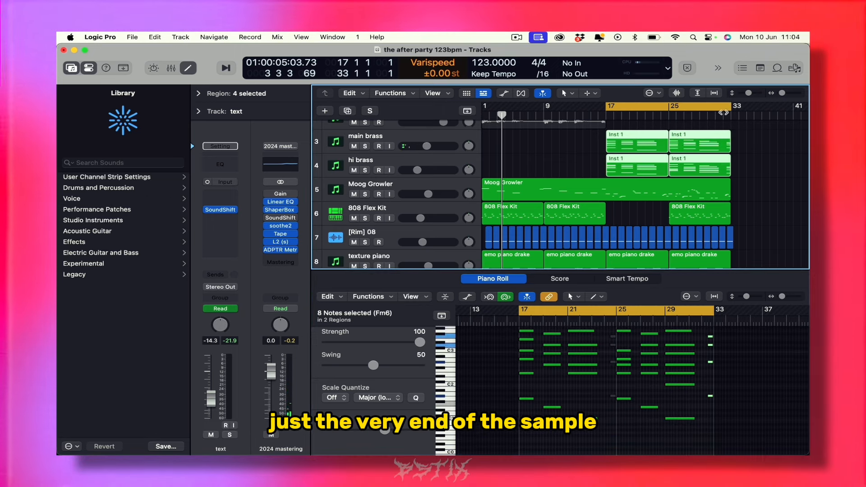
pyautogui.click(599, 152)
pyautogui.click(581, 149)
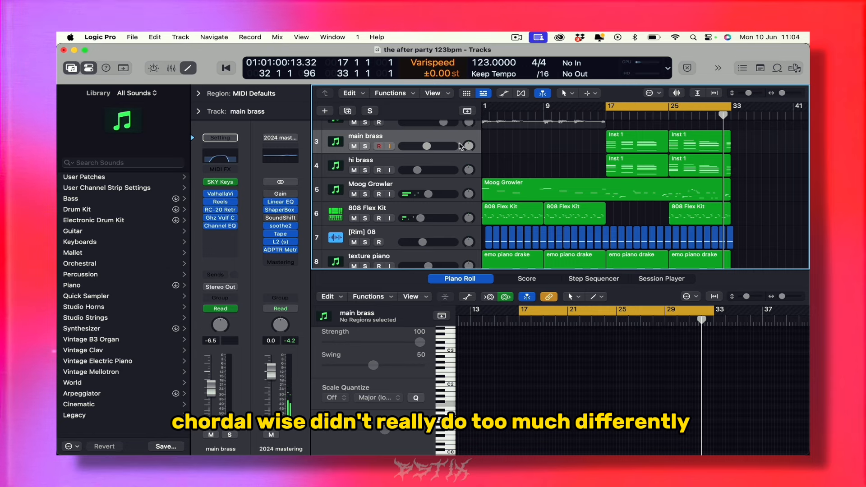
# Step: Solo the main brass and hi brass tracks and inspect the Analog Brass preset in the main brass's SKY Keys instrument
pyautogui.click(365, 146)
pyautogui.click(365, 170)
pyautogui.click(396, 135)
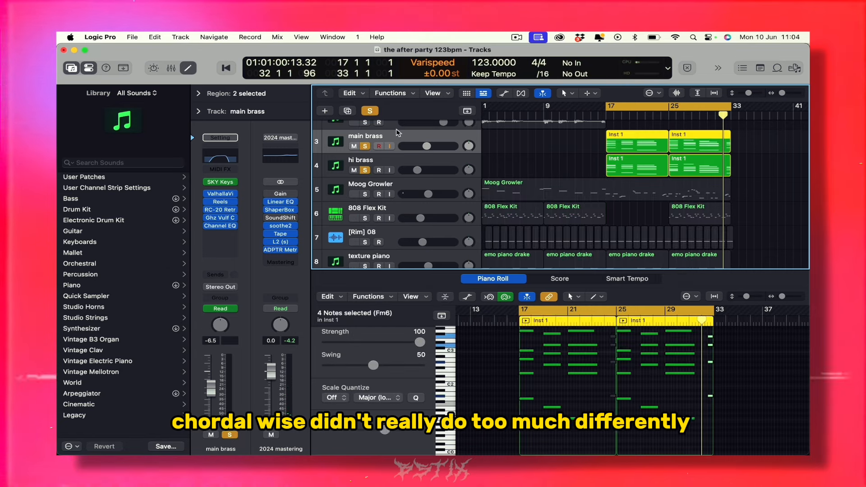
pyautogui.click(220, 183)
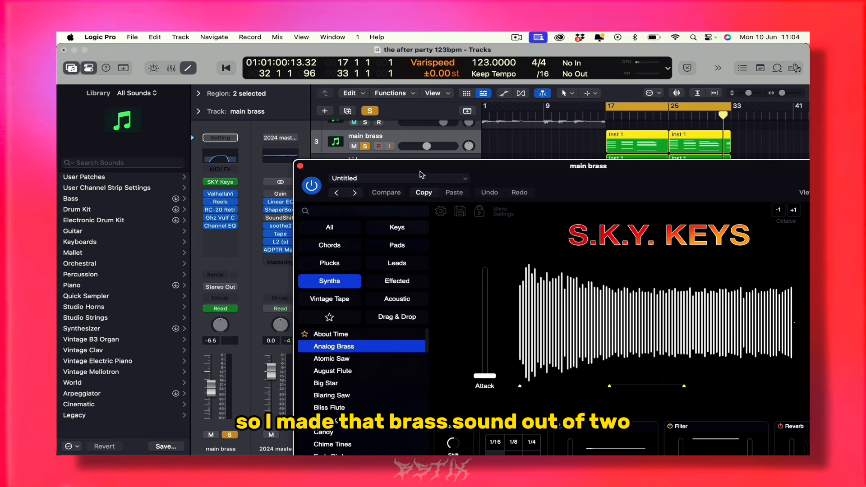
pyautogui.moveTo(364, 169); pyautogui.dragTo(265, 79)
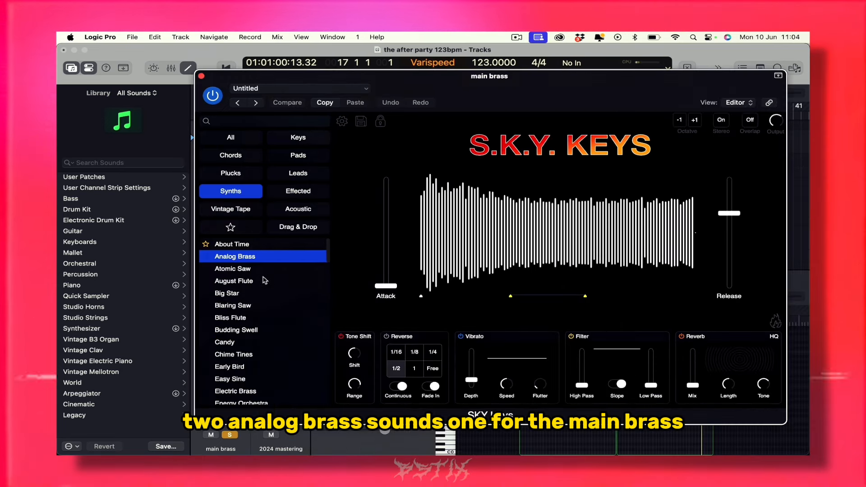
pyautogui.click(201, 77)
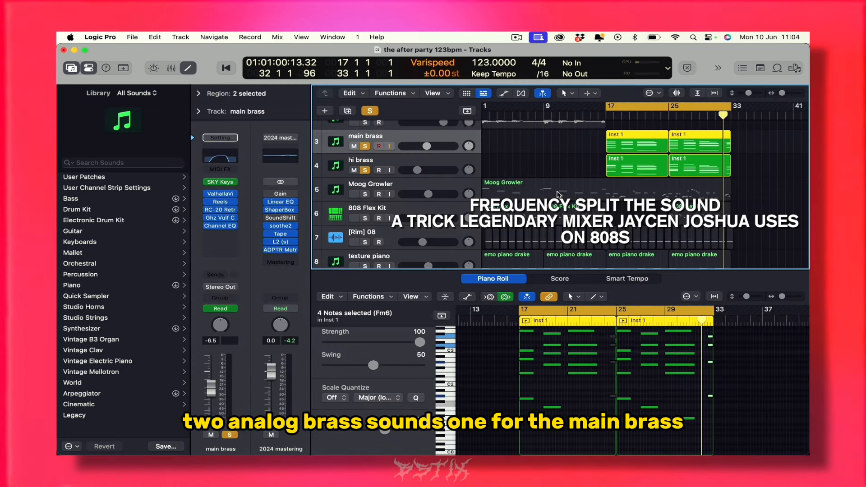
# Step: Take hi brass out of solo and play the main brass from bar 17 with its effects bypassed
pyautogui.click(365, 169)
pyautogui.press('space')
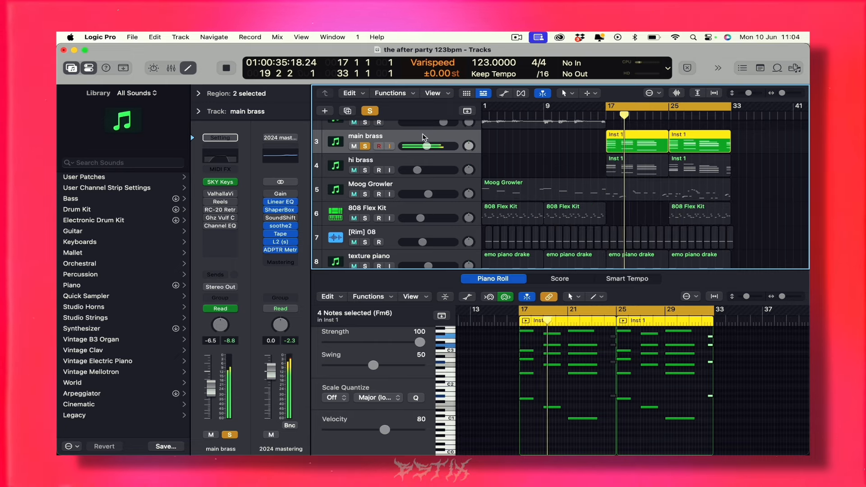
pyautogui.press('space')
# Step: Re-enable the main brass effects, inspecting Reels and Ghz Vulf Compressor 3, and play the track from bar 17 with them
pyautogui.keyDown('alt'); pyautogui.click(218, 194); pyautogui.keyUp('alt')
pyautogui.keyDown('alt'); pyautogui.click(218, 201); pyautogui.keyUp('alt')
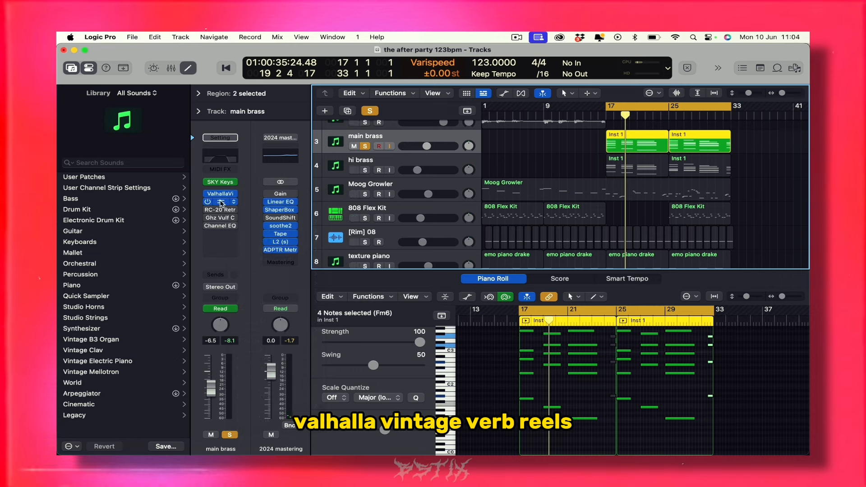
pyautogui.click(220, 201)
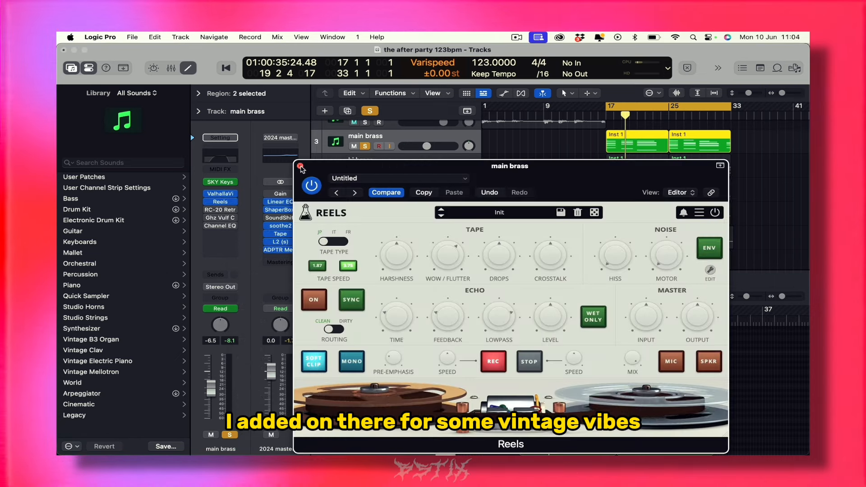
pyautogui.click(300, 167)
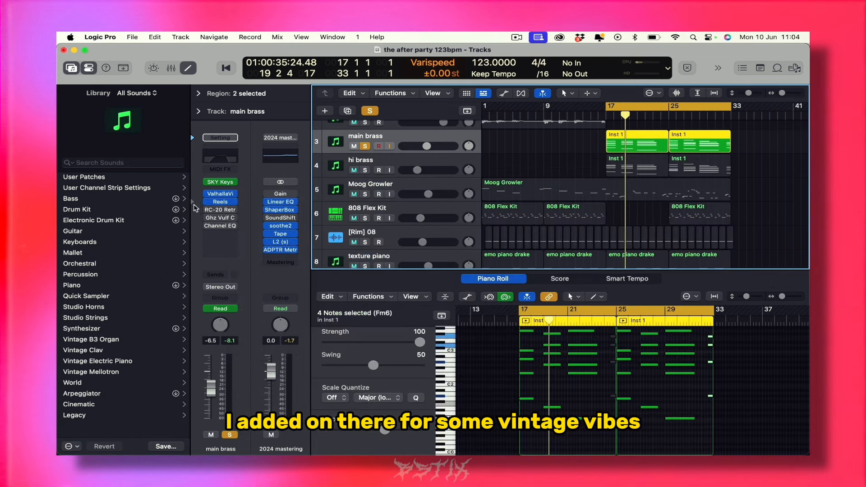
pyautogui.click(220, 218)
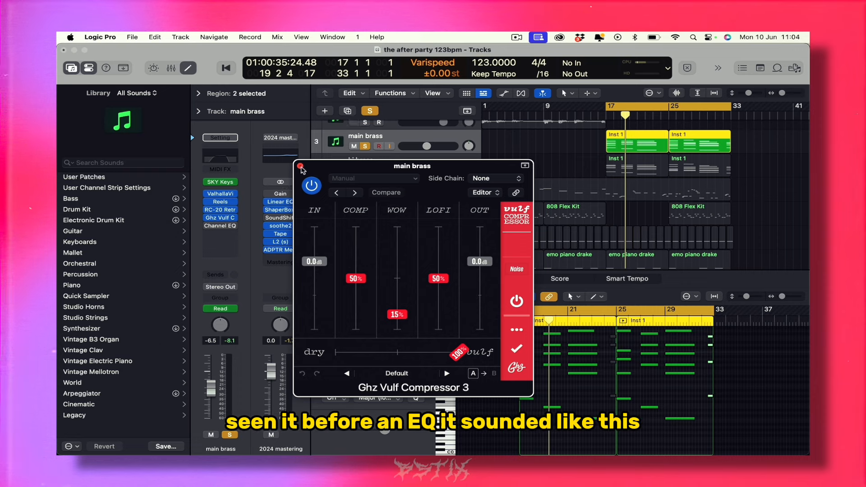
pyautogui.click(218, 218)
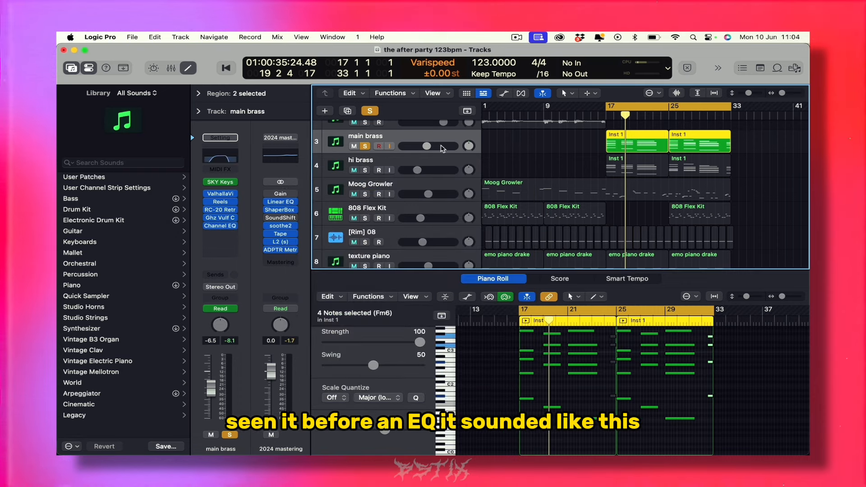
pyautogui.press('space')
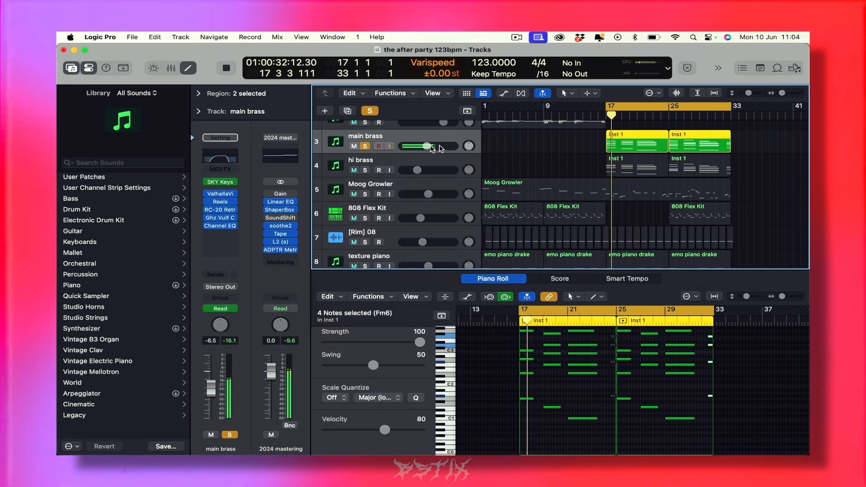
pyautogui.press('space')
# Step: Select and solo the hi brass track and inspect the 12-semitone transposition in its SoundShifter Pitch effect
pyautogui.click(444, 175)
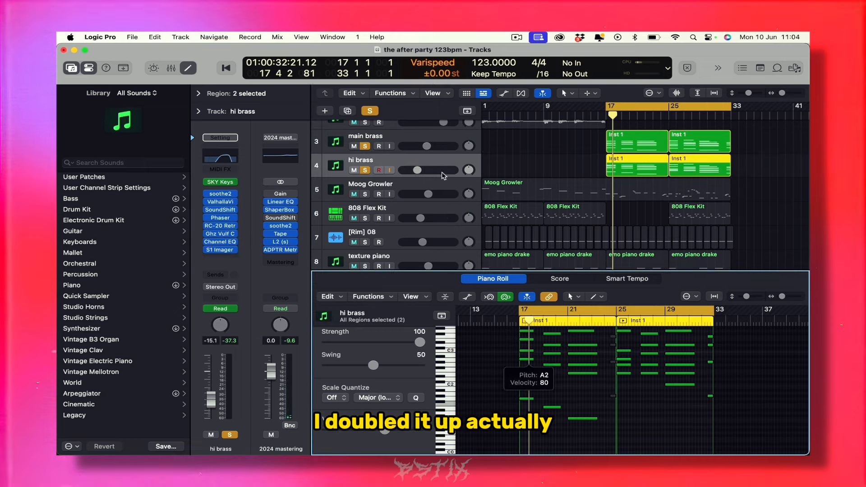
pyautogui.click(221, 206)
pyautogui.click(221, 206)
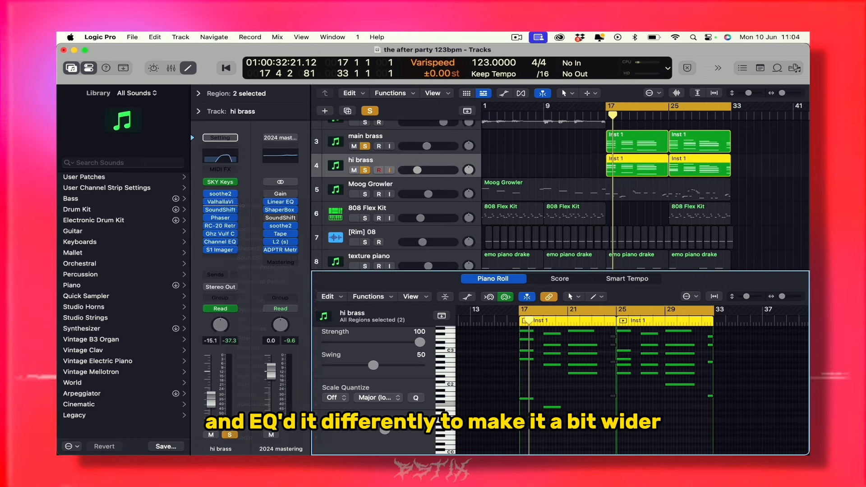
pyautogui.click(220, 210)
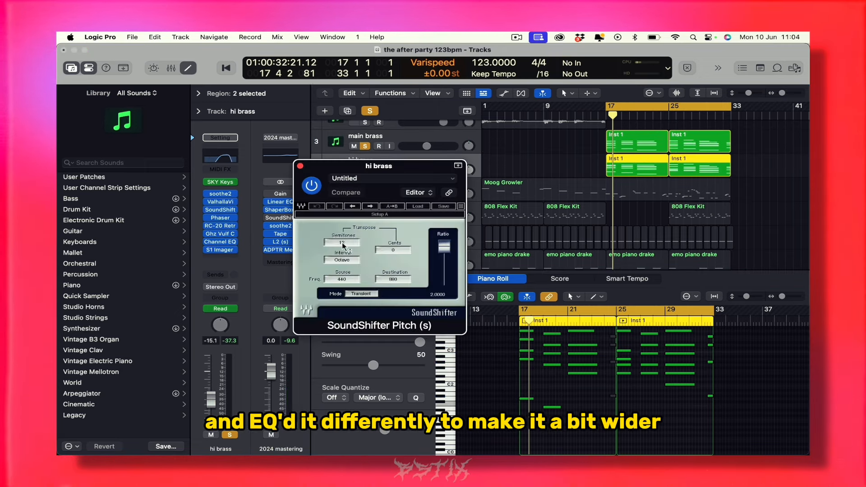
pyautogui.click(300, 166)
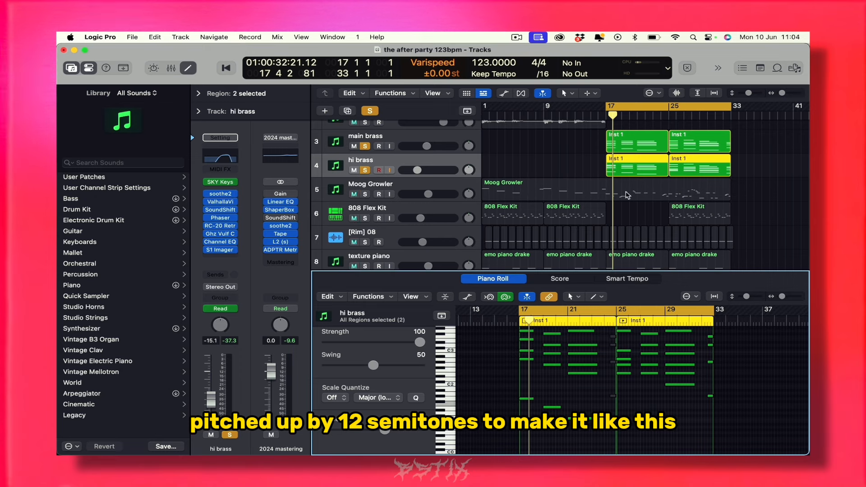
# Step: Play the hi brass on its own from bar 17 and inspect the settings of its Phaser
pyautogui.click(369, 146)
pyautogui.press('space')
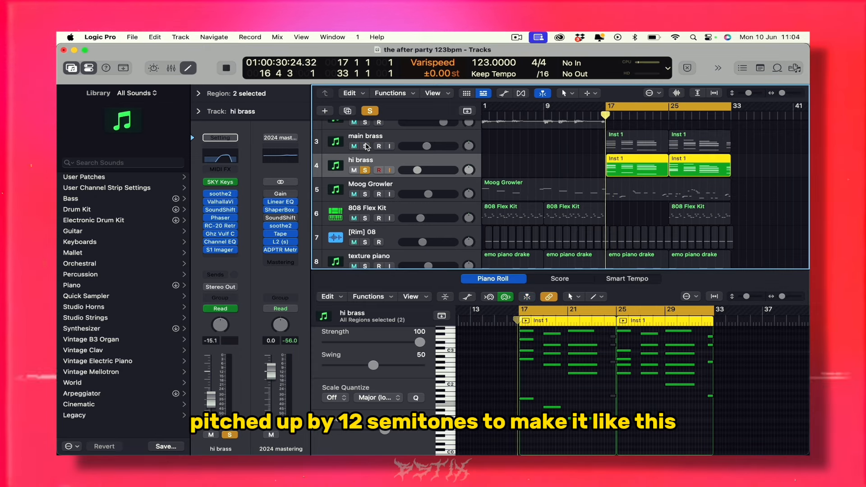
pyautogui.press('space')
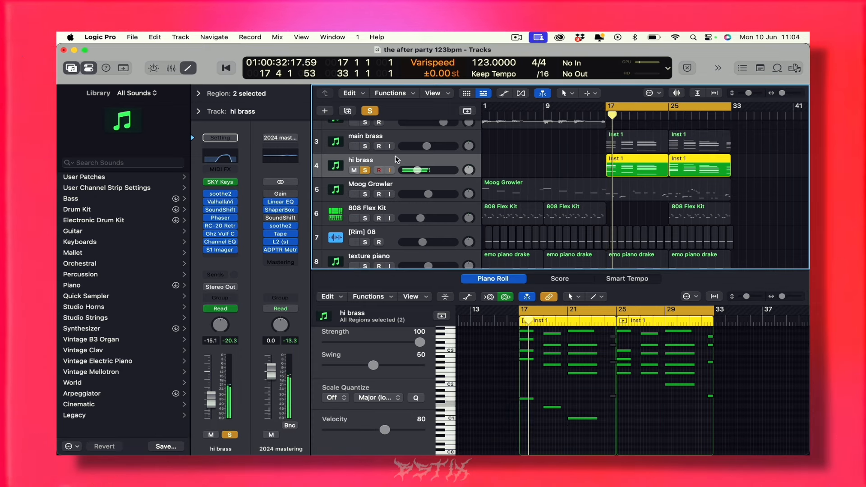
pyautogui.click(220, 219)
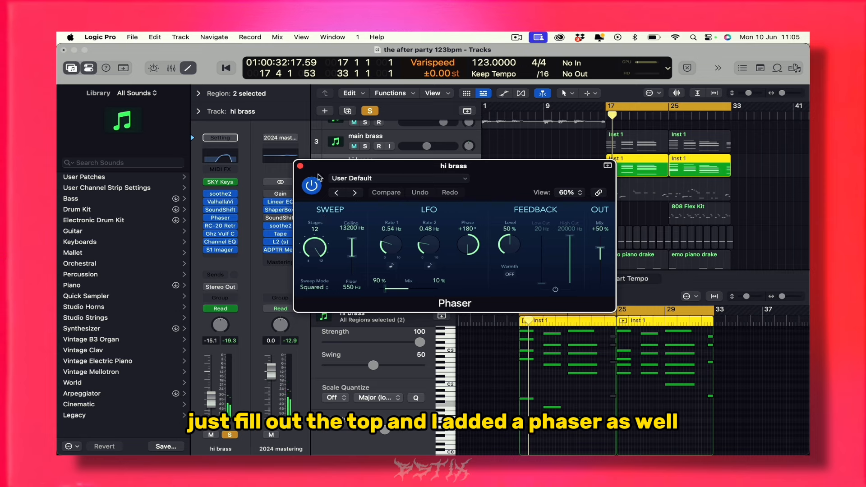
pyautogui.click(301, 166)
# Step: Solo the main brass again, play both brass tracks together from bar 17, and slightly reduce the track height
pyautogui.click(365, 146)
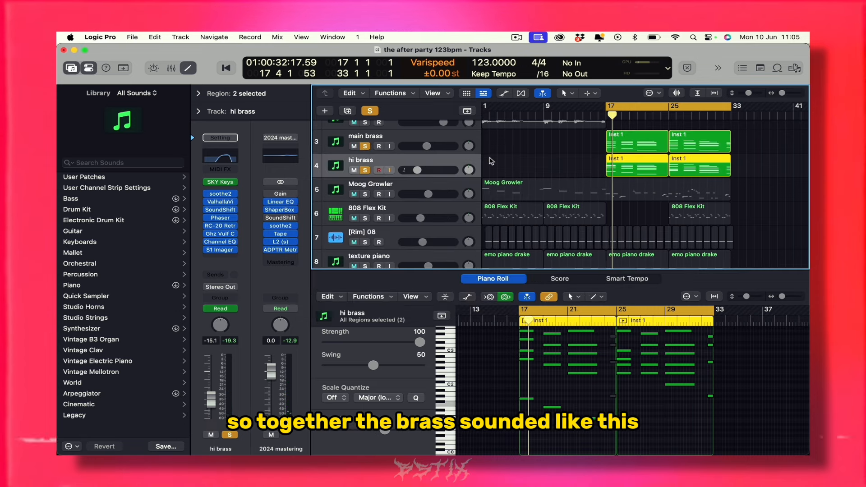
pyautogui.press('space')
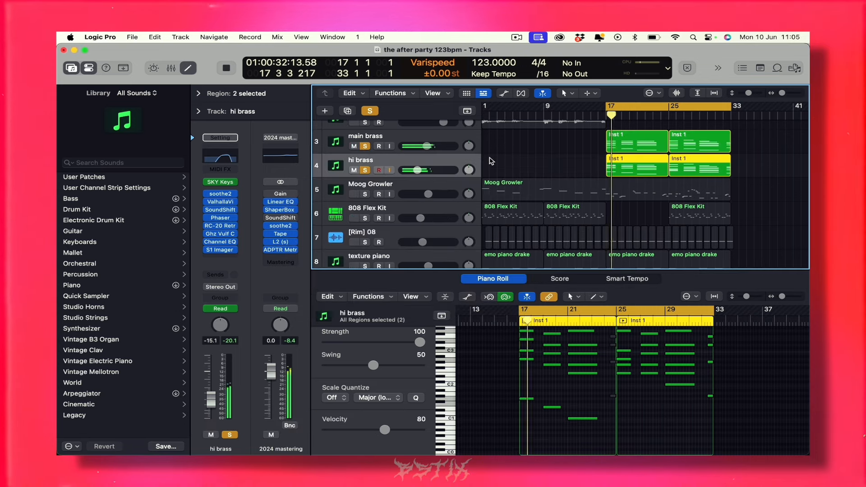
pyautogui.moveTo(750, 93); pyautogui.dragTo(746, 93)
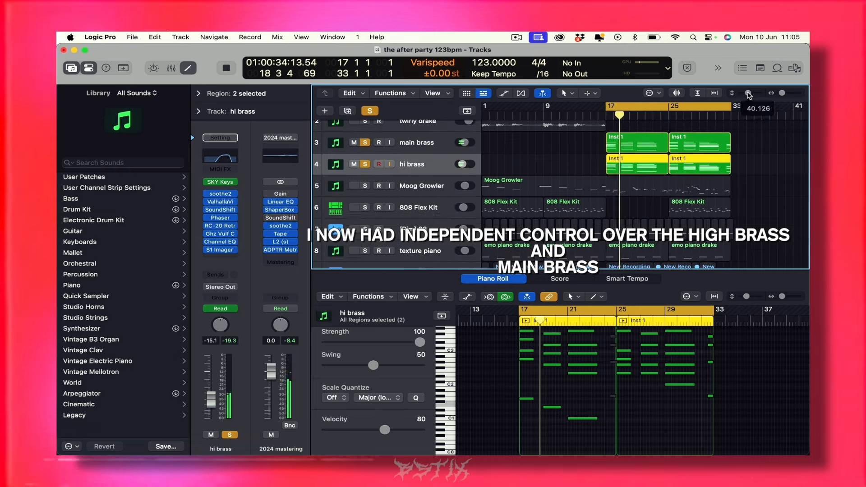
pyautogui.press('space')
# Step: Inspect the Double Date palm-mute patch of the Scarbee Rickenbacker Bass in Kontakt 7 on the second Moog Growler track
pyautogui.scroll(-3, 688, 130)
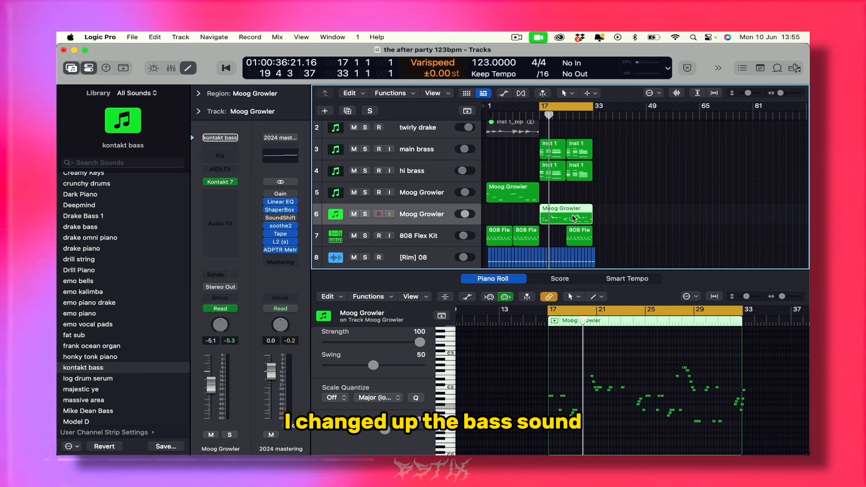
pyautogui.click(217, 183)
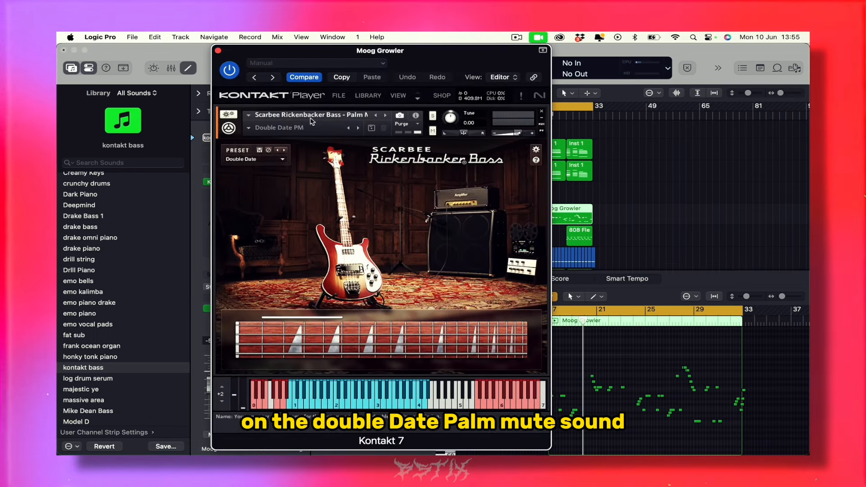
pyautogui.click(218, 50)
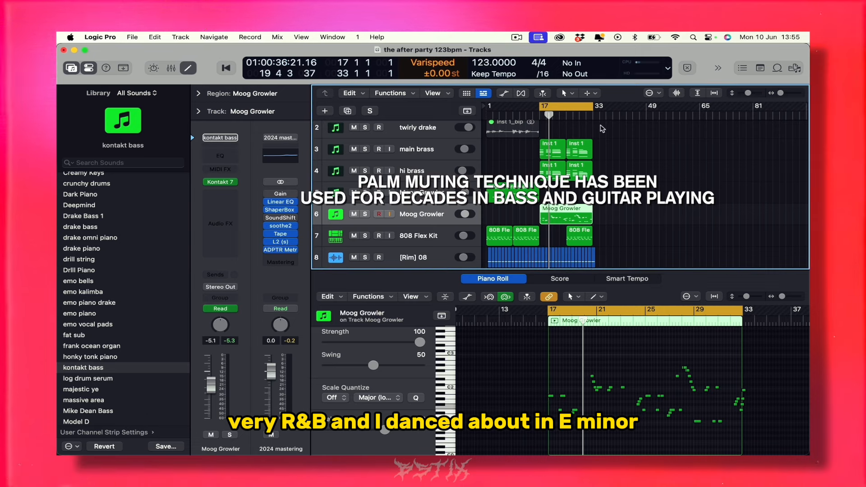
# Step: Examine the second Moog Growler track's bassline notes from bar 17 to 33 in the arrangement and Piano Roll
pyautogui.press('super+Right')
pyautogui.press('super+Right')
pyautogui.press('super+Right')
pyautogui.press('super+Right')
pyautogui.press('super+Right')
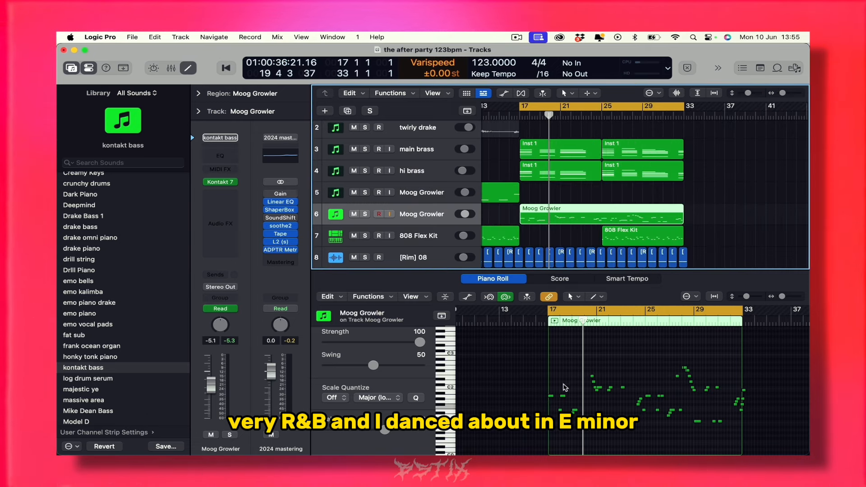
pyautogui.scroll(-2, 565, 387)
pyautogui.scroll(3, 565, 388)
pyautogui.hscroll(4, 566, 389)
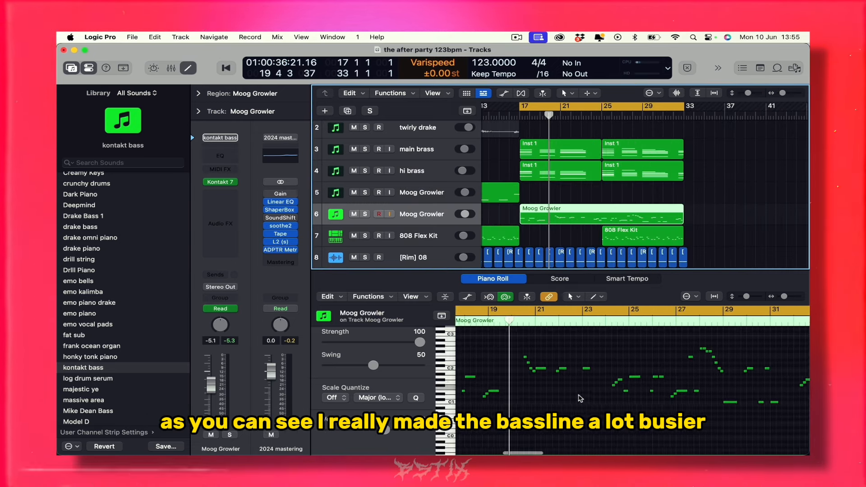
pyautogui.scroll(-3, 581, 398)
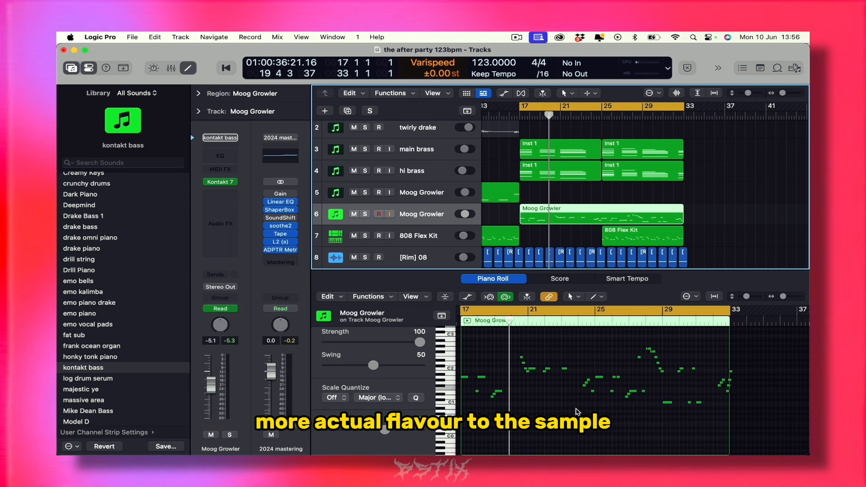
# Step: Solo the second Moog Growler bass with the hi brass and main brass tracks and play them together
pyautogui.click(365, 214)
pyautogui.click(365, 170)
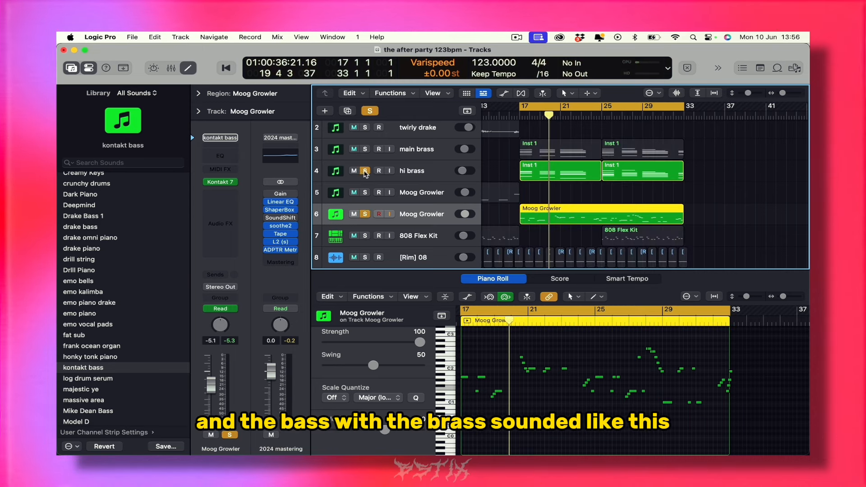
pyautogui.click(365, 149)
pyautogui.press('space')
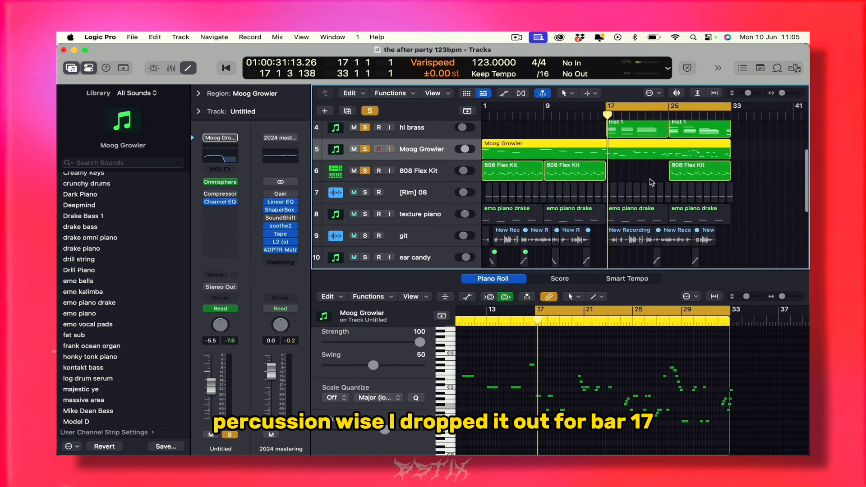
# Step: Add the [Rim] 08 and texture piano tracks to the solo and show the texture piano's regions from bar 17 in the Piano Roll
pyautogui.click(626, 176)
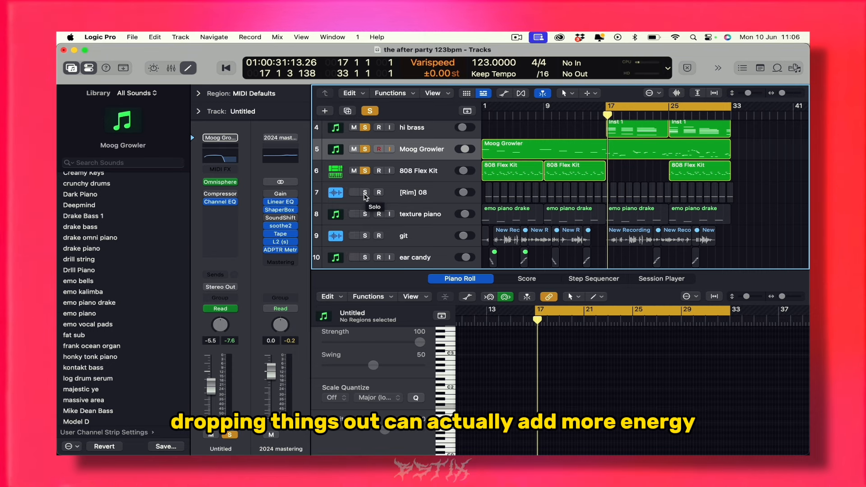
pyautogui.click(365, 194)
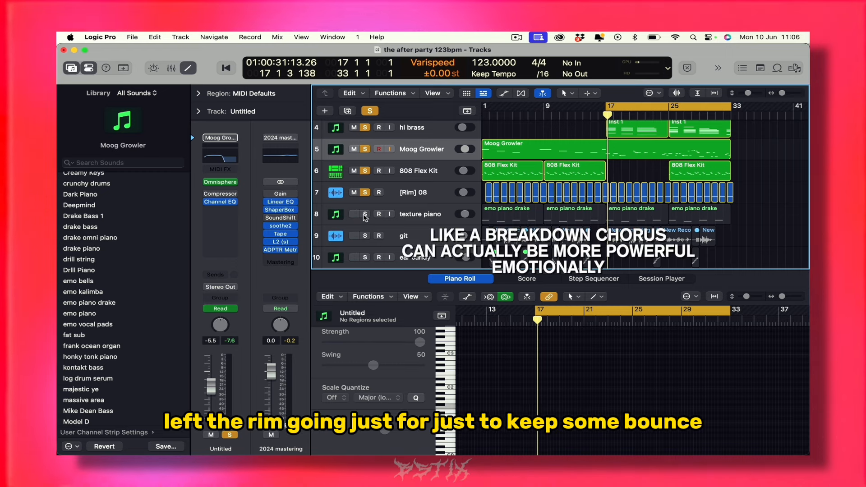
pyautogui.click(365, 214)
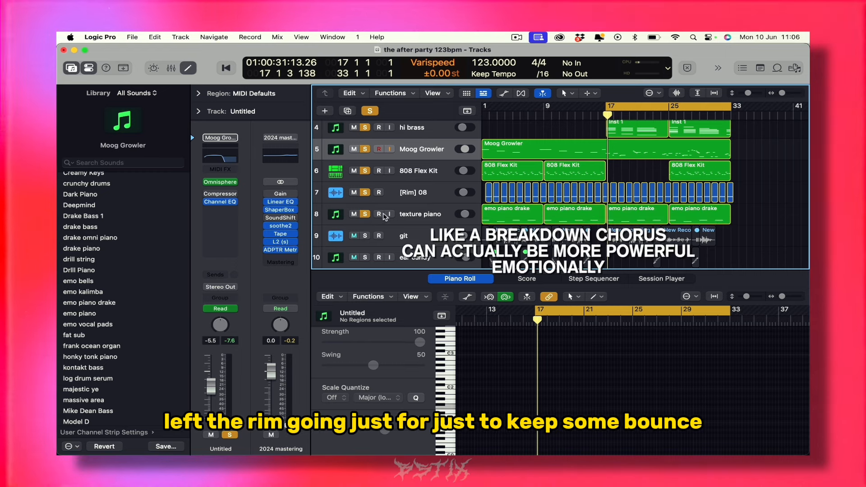
pyautogui.click(432, 216)
pyautogui.scroll(-2, 432, 221)
pyautogui.scroll(-1, 470, 213)
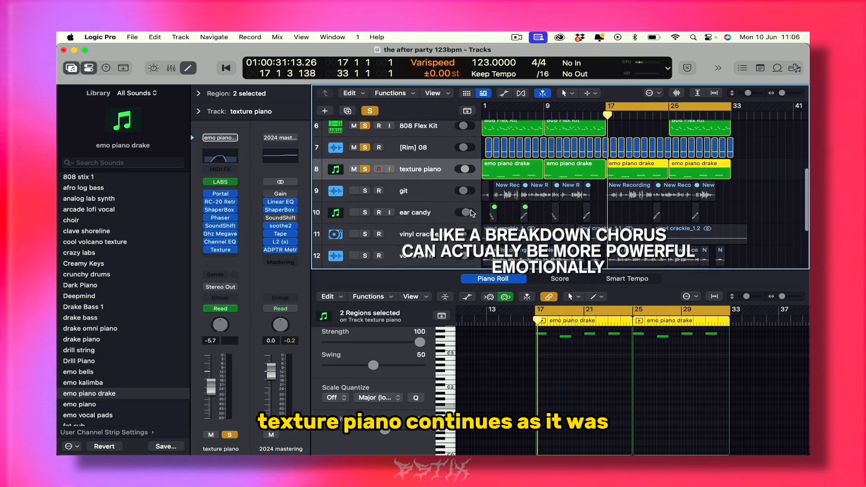
# Step: Add the git, ear candy and vocal main tracks to the solo and review the guitar, vocal and texture regions after bar 17
pyautogui.click(365, 190)
pyautogui.click(606, 219)
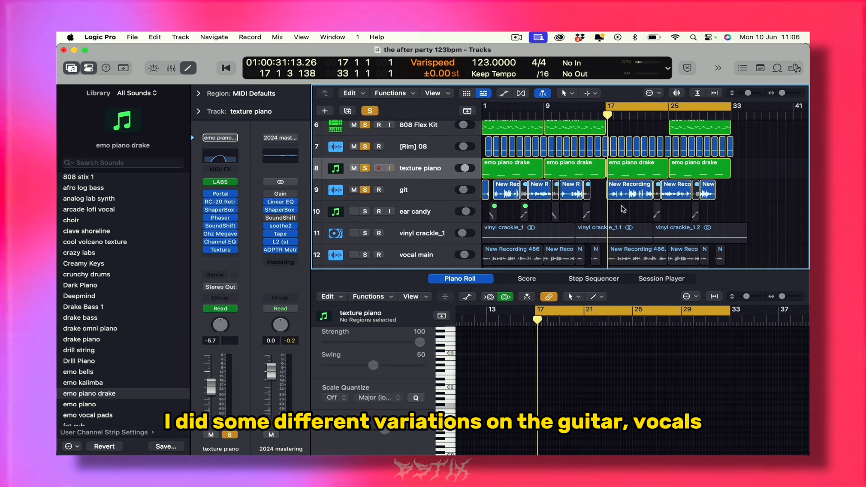
pyautogui.scroll(1, 608, 214)
pyautogui.scroll(-4, 607, 214)
pyautogui.scroll(2, 607, 214)
pyautogui.click(362, 218)
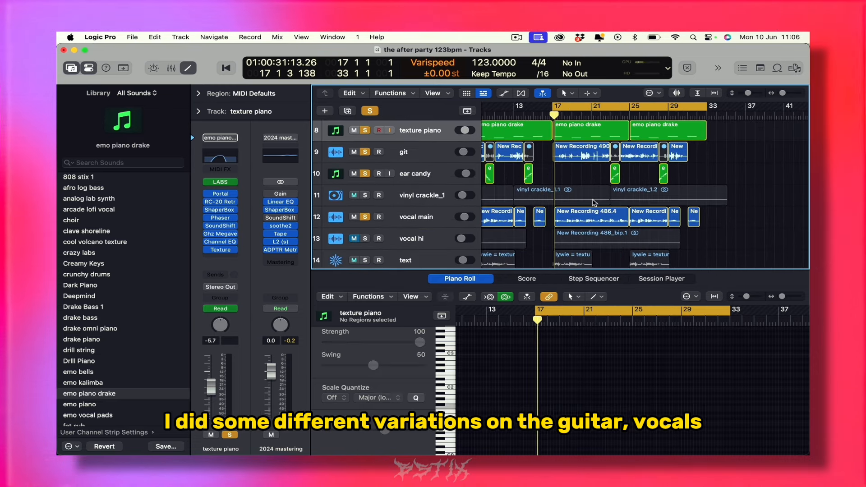
pyautogui.scroll(-3, 595, 202)
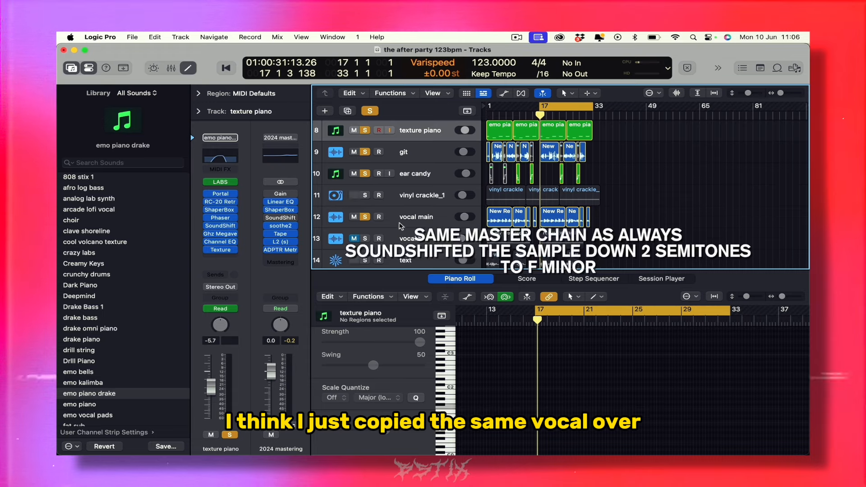
pyautogui.scroll(-1, 395, 227)
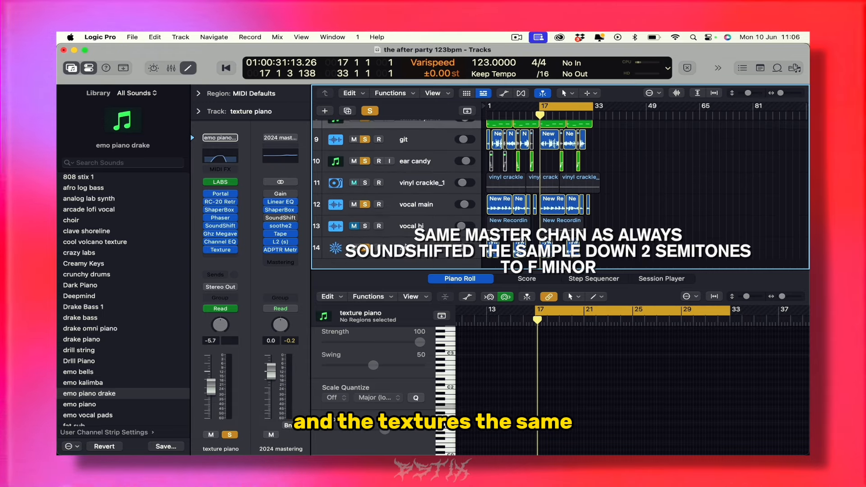
# Step: Clear all solos and extend the cycle range so it starts at bar 1 and ends at bar 33
pyautogui.scroll(10, 406, 244)
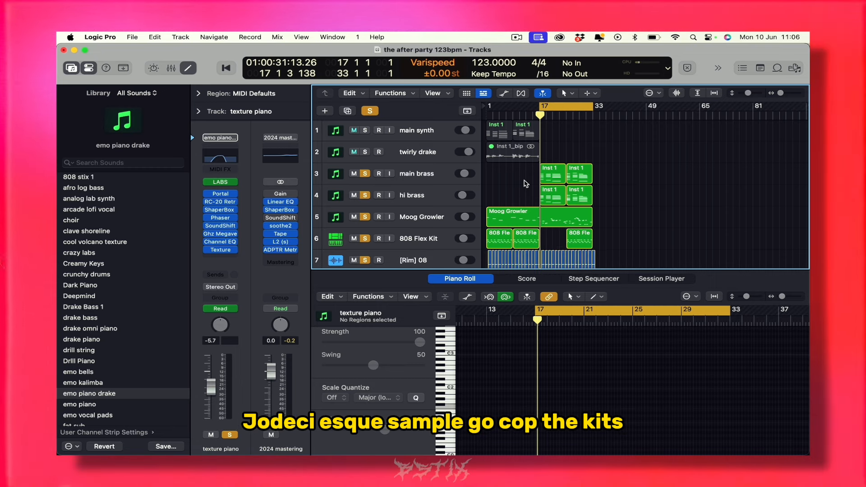
pyautogui.click(374, 116)
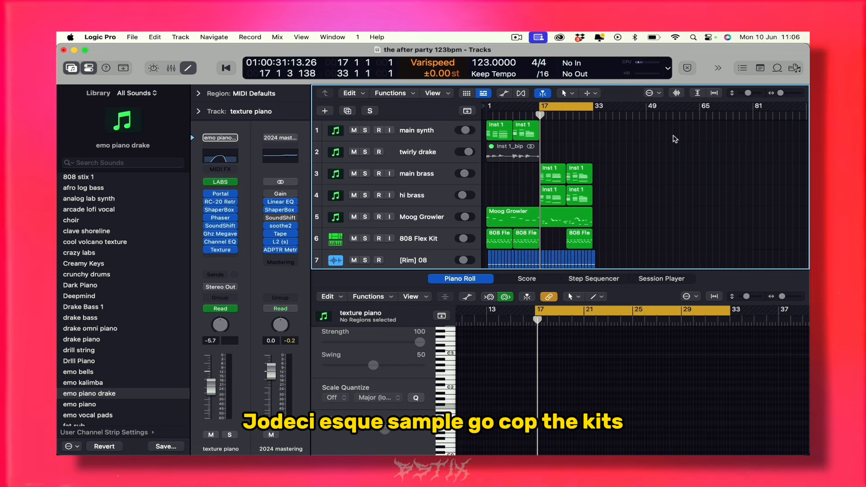
pyautogui.moveTo(541, 105); pyautogui.dragTo(488, 106)
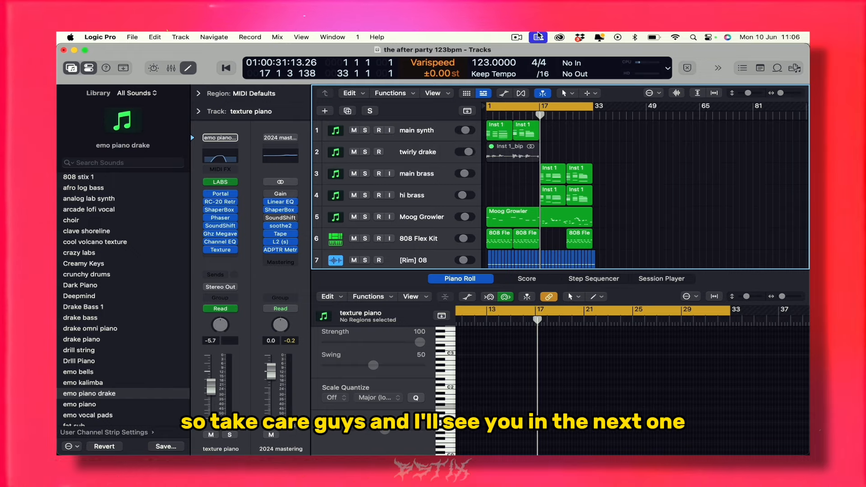